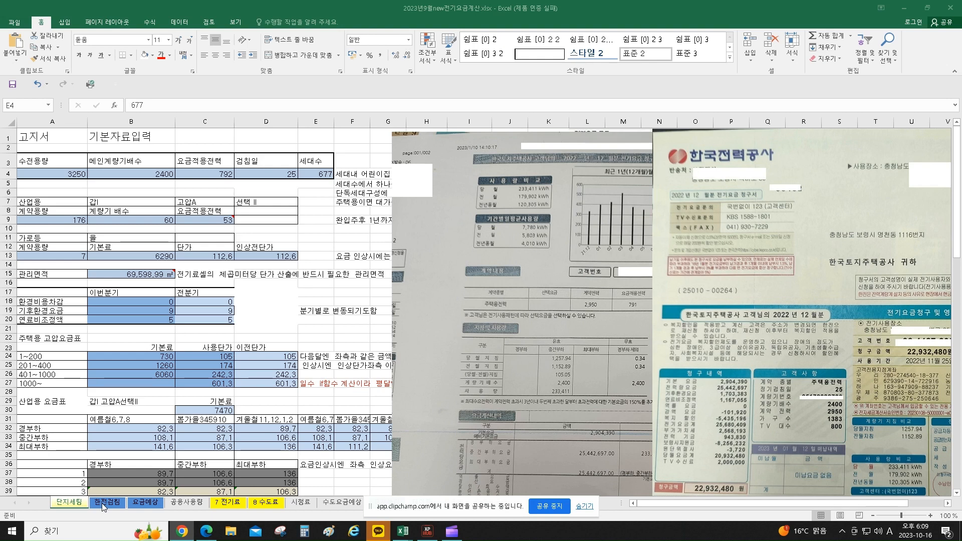
# On the 단지세팅 sheet, move the 한국전력공사 bill image over the detail statement and examine its billing and customer details.
pyautogui.click(73, 505)
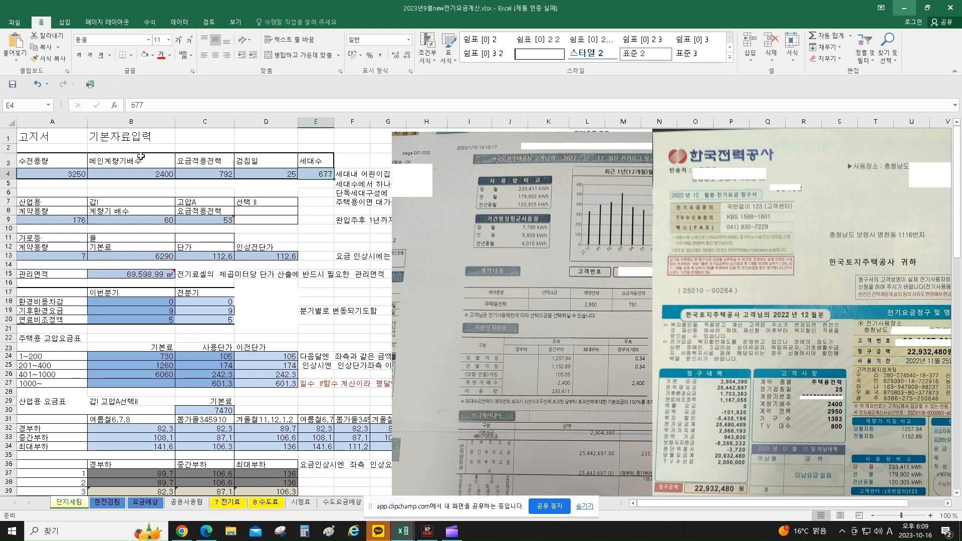
pyautogui.moveTo(826, 184); pyautogui.dragTo(573, 188)
pyautogui.scroll(-4, 583, 193)
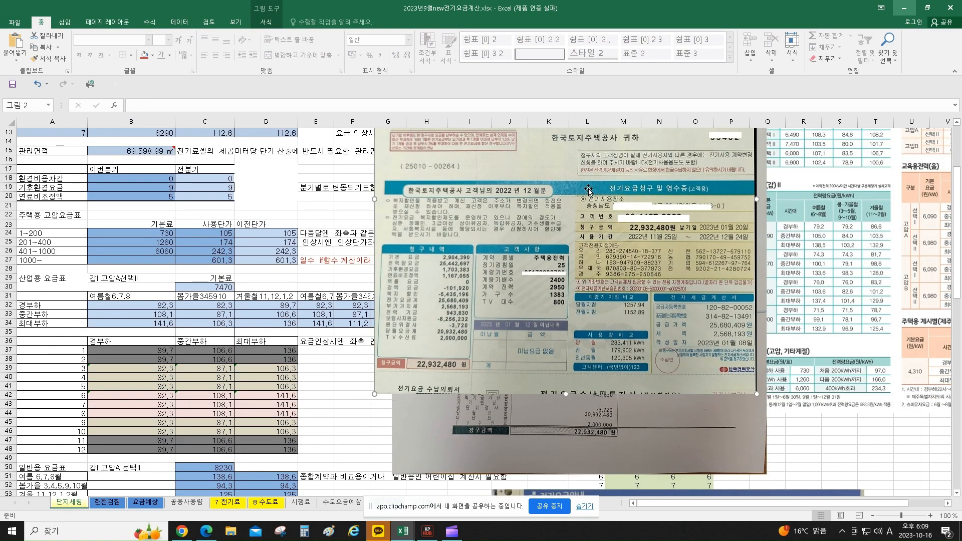
pyautogui.scroll(2, 588, 190)
pyautogui.scroll(1, 583, 214)
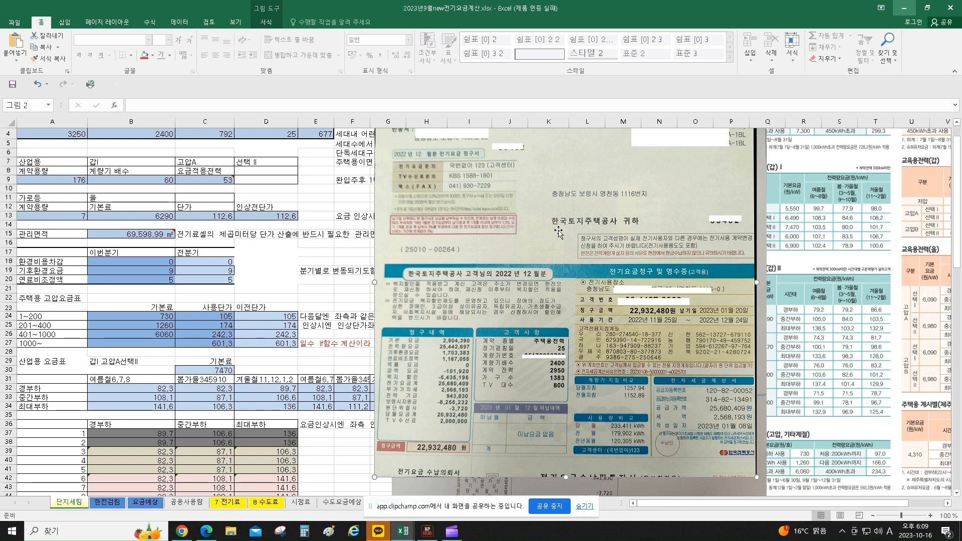
# Reposition the 한국전력공사 bill and detail statement images alongside each other and compare their contract capacity, meter multiplier and applied power.
pyautogui.moveTo(539, 176); pyautogui.dragTo(753, 192)
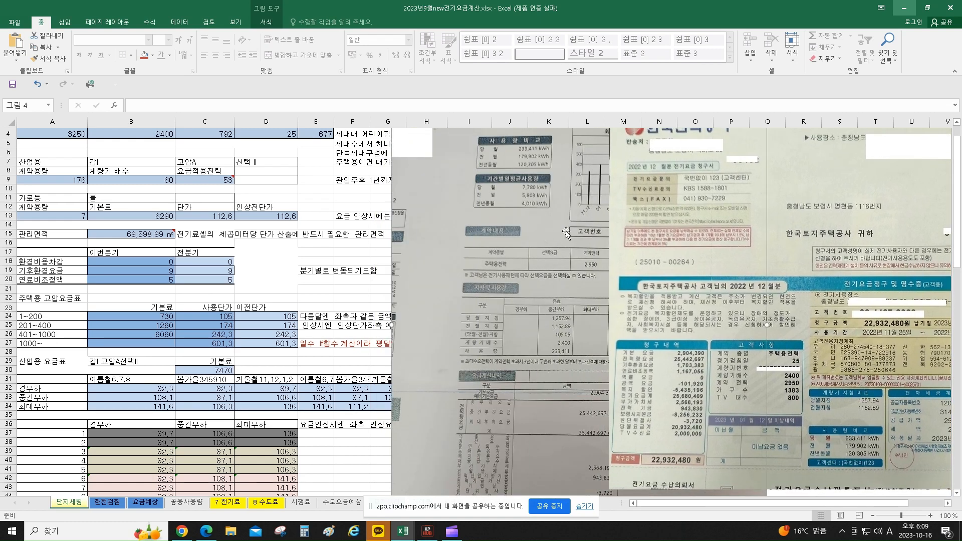
pyautogui.moveTo(565, 227); pyautogui.dragTo(412, 246)
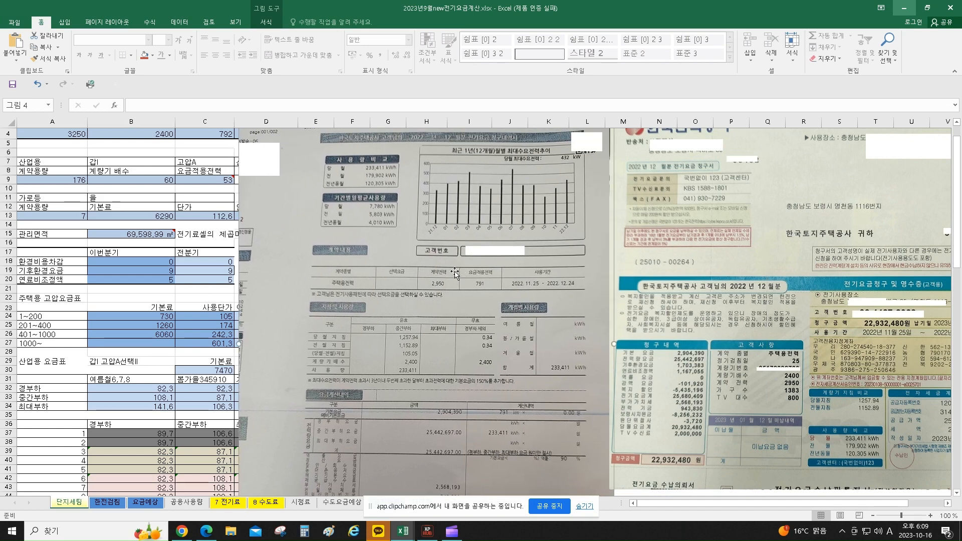
pyautogui.scroll(-2, 434, 280)
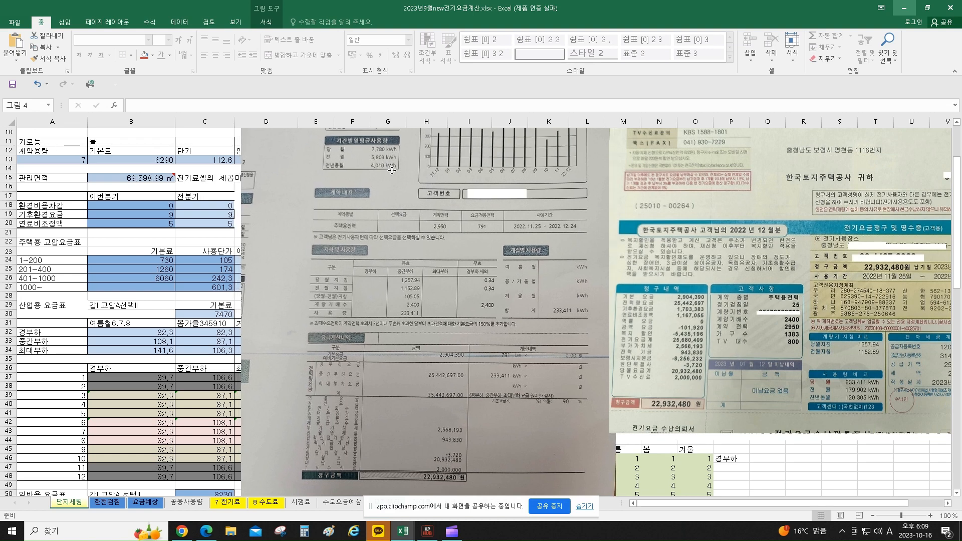
pyautogui.moveTo(376, 166); pyautogui.dragTo(495, 183)
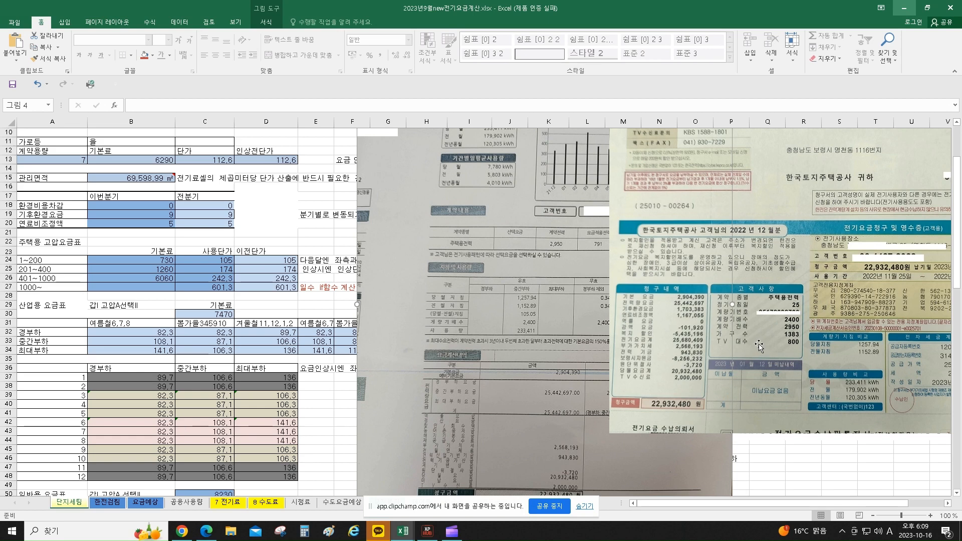
pyautogui.click(799, 351)
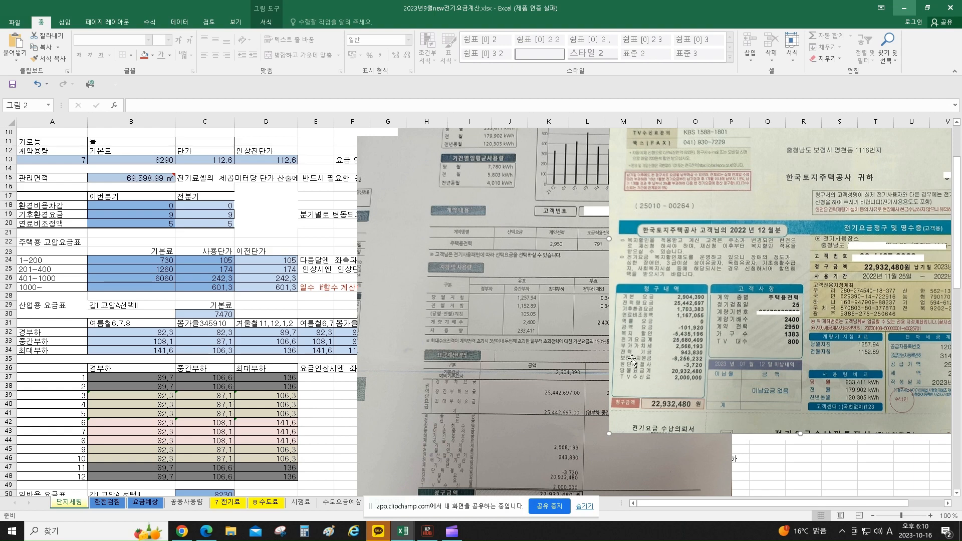
pyautogui.moveTo(575, 317); pyautogui.dragTo(468, 297)
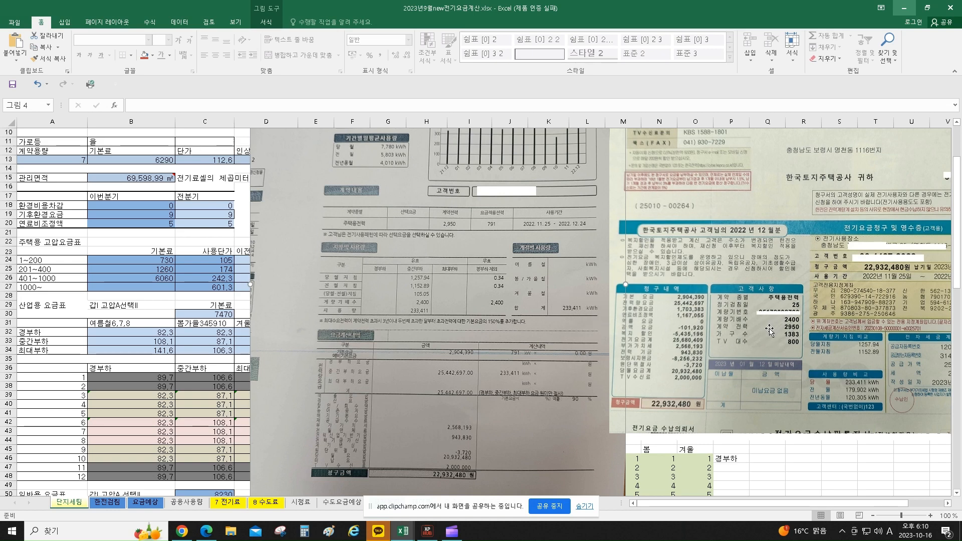
pyautogui.moveTo(483, 244); pyautogui.dragTo(502, 248)
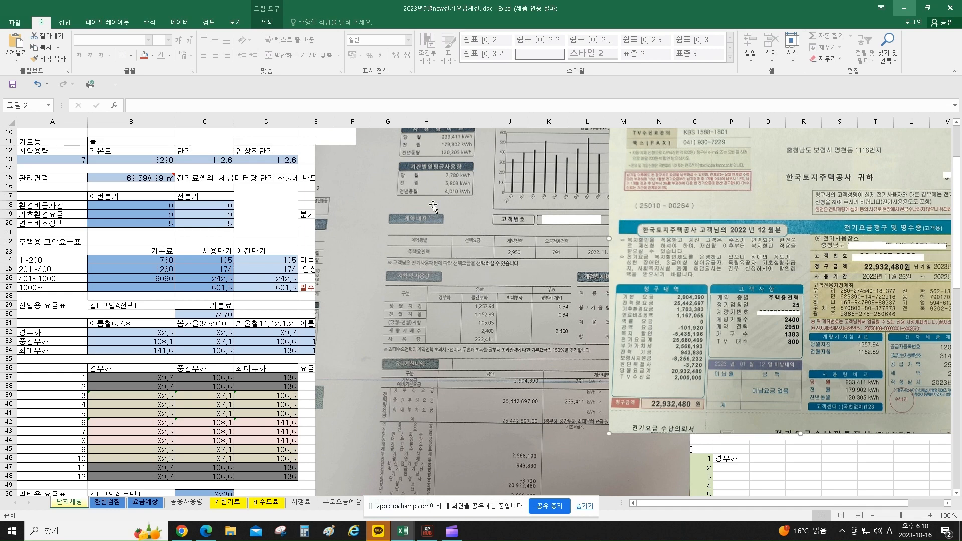
pyautogui.scroll(1, 396, 300)
pyautogui.scroll(2, 396, 300)
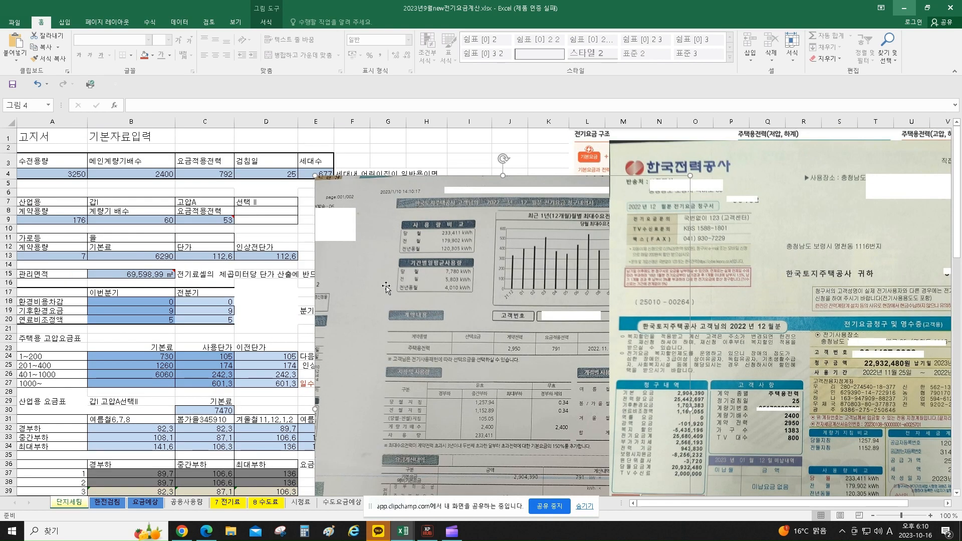
# In the 기본자료입력 table, set 수전용량 (A4) to 2950 and 요금적용전력 (C4) to 791.
pyautogui.click(53, 172)
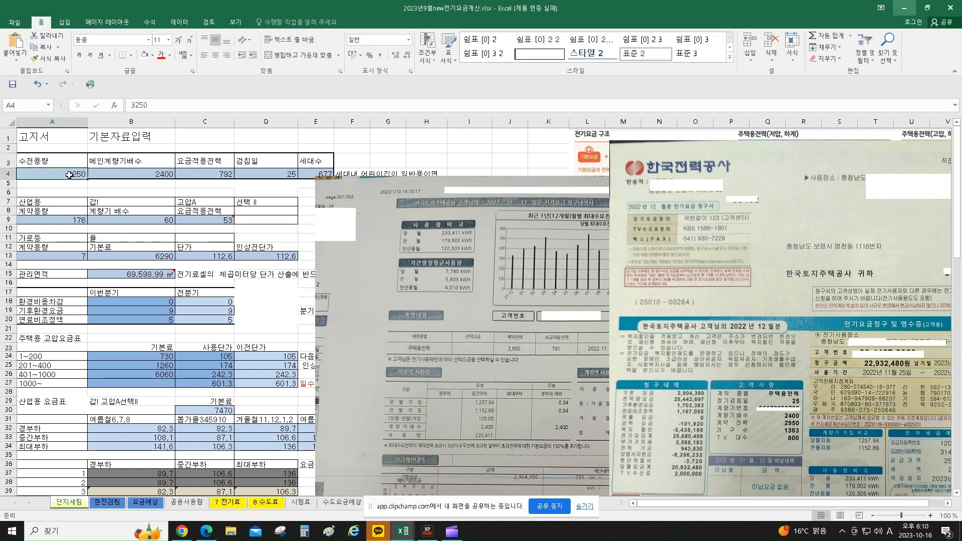
pyautogui.write('295')
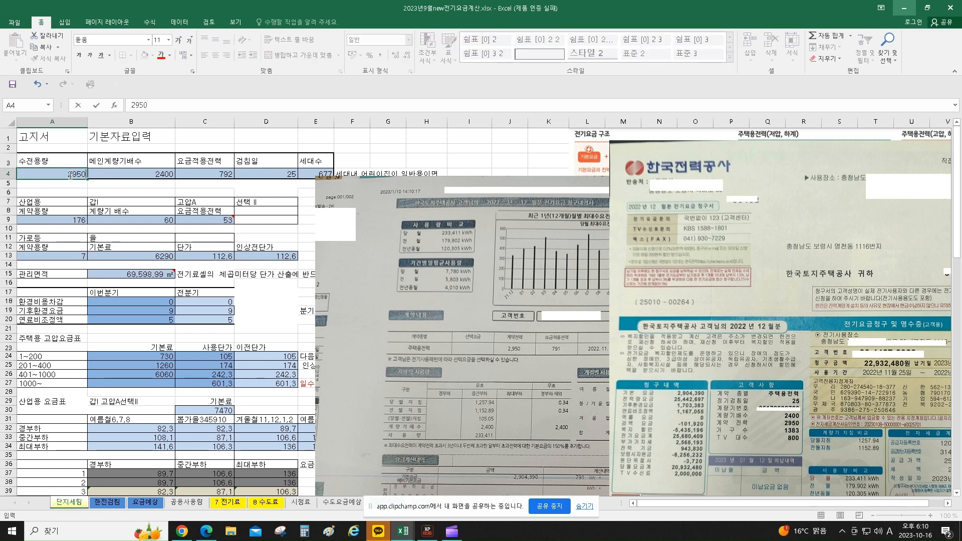
pyautogui.click(140, 175)
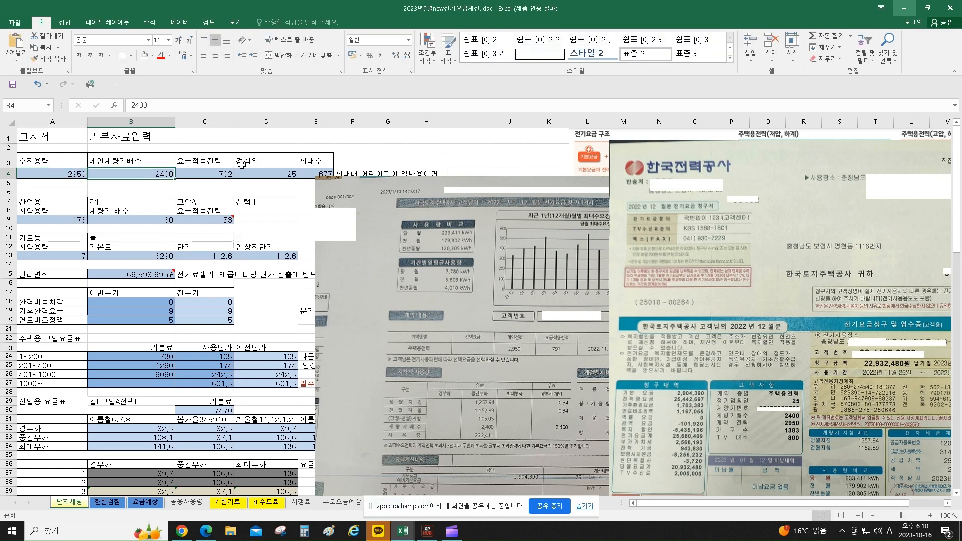
pyautogui.click(215, 173)
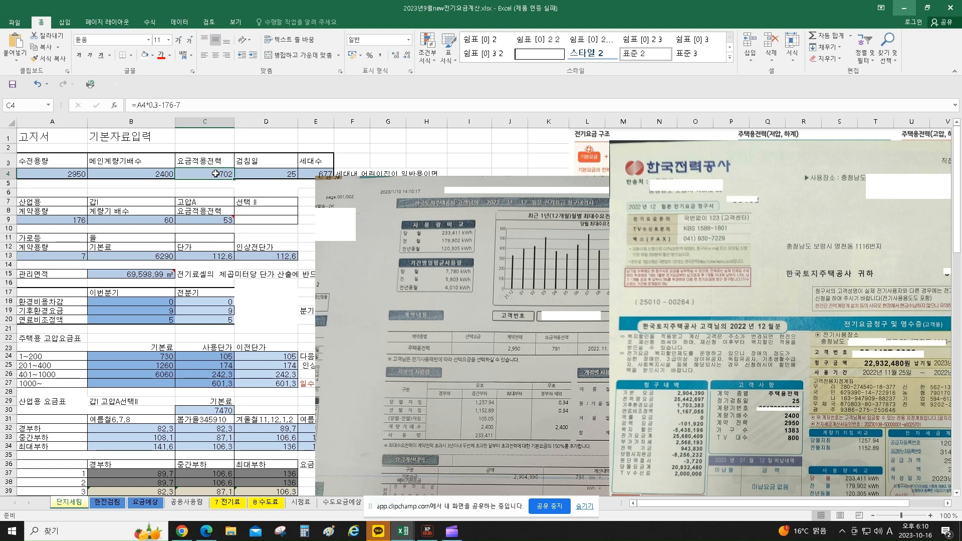
pyautogui.write('791')
pyautogui.press('Return')
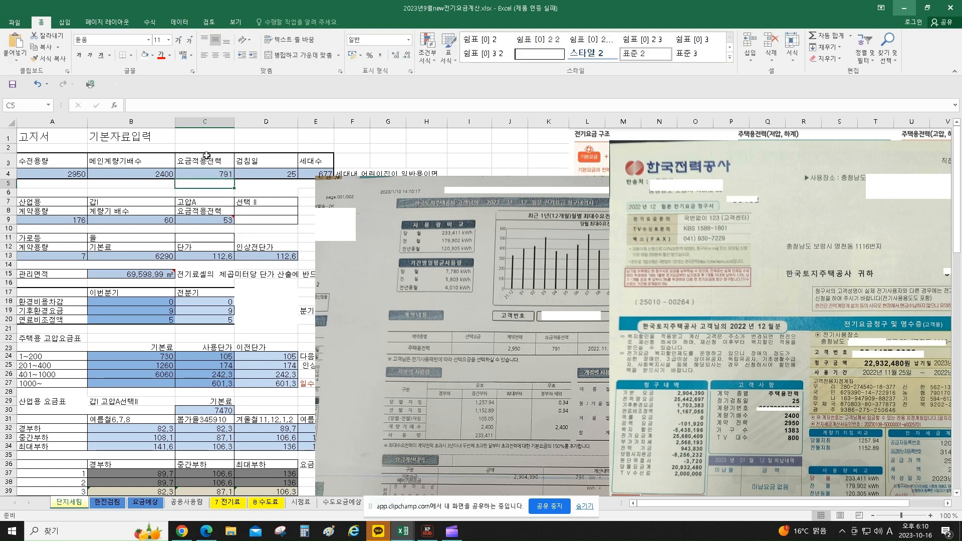
pyautogui.click(214, 171)
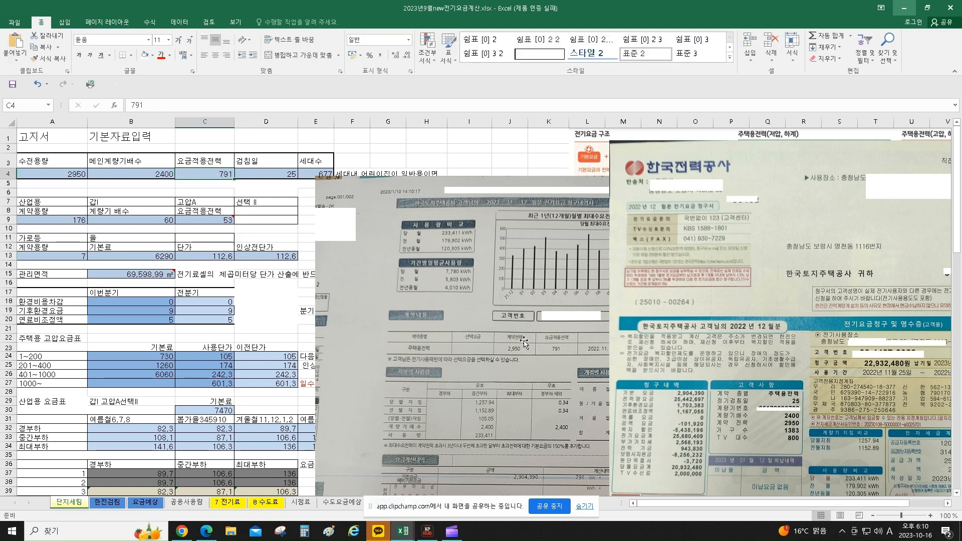
# Move the 한국전력공사 bill image away from the detail statement so the two images no longer overlap.
pyautogui.click(560, 349)
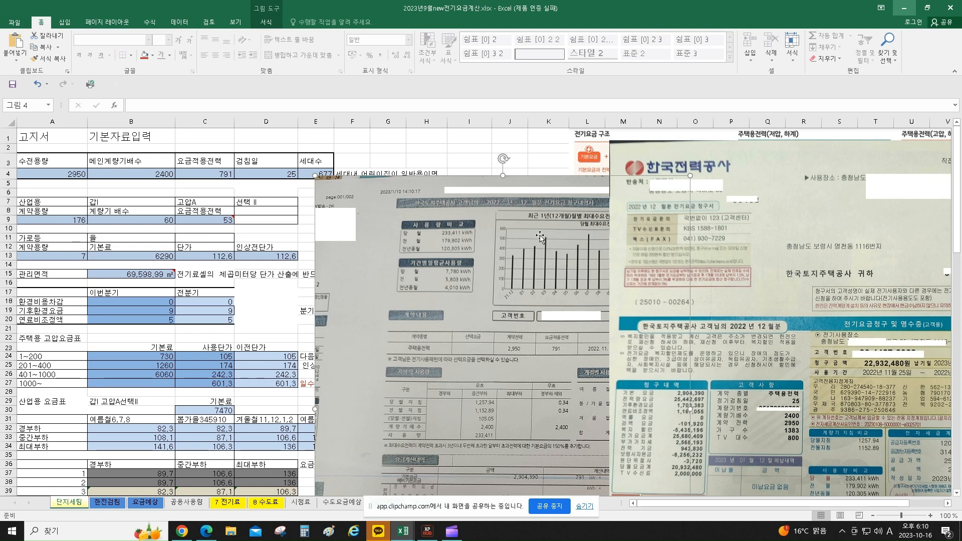
pyautogui.moveTo(507, 189); pyautogui.dragTo(506, 189)
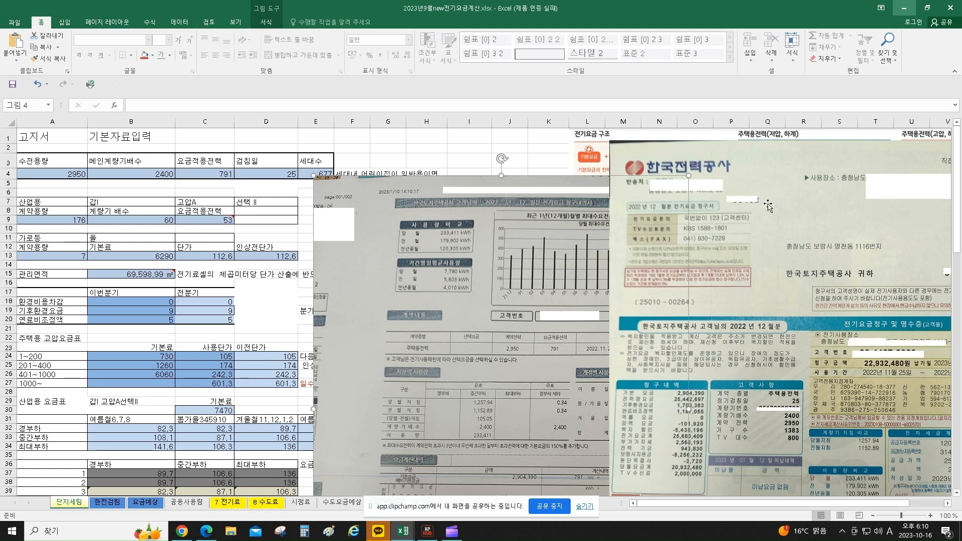
pyautogui.moveTo(783, 184); pyautogui.dragTo(913, 184)
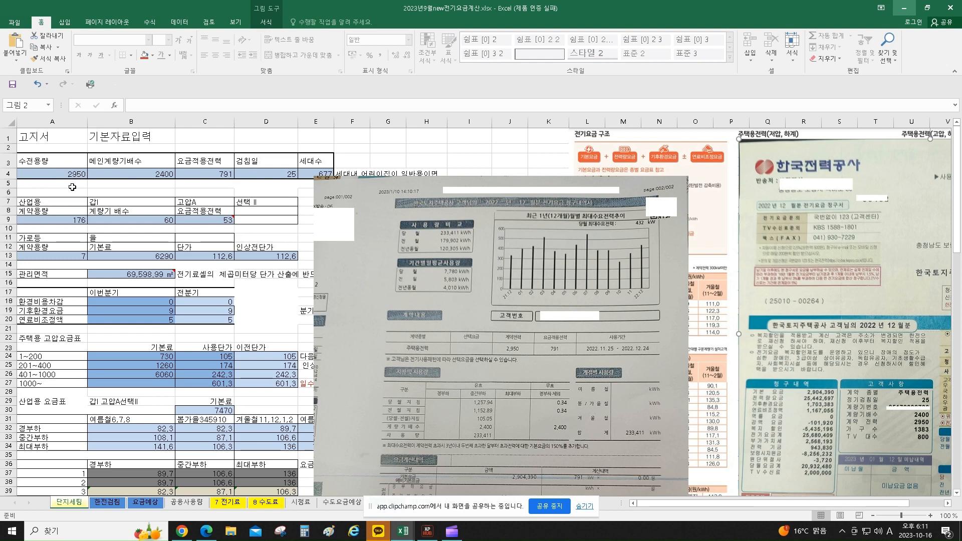
# Calculate 30% of 수전용량 in cell C5 with the formula =A4*0.3.
pyautogui.click(207, 182)
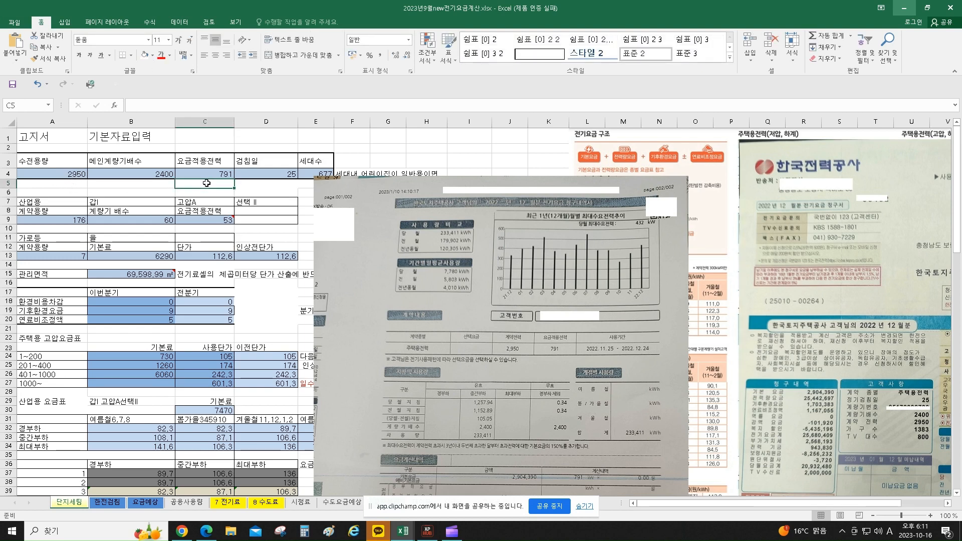
pyautogui.write('=')
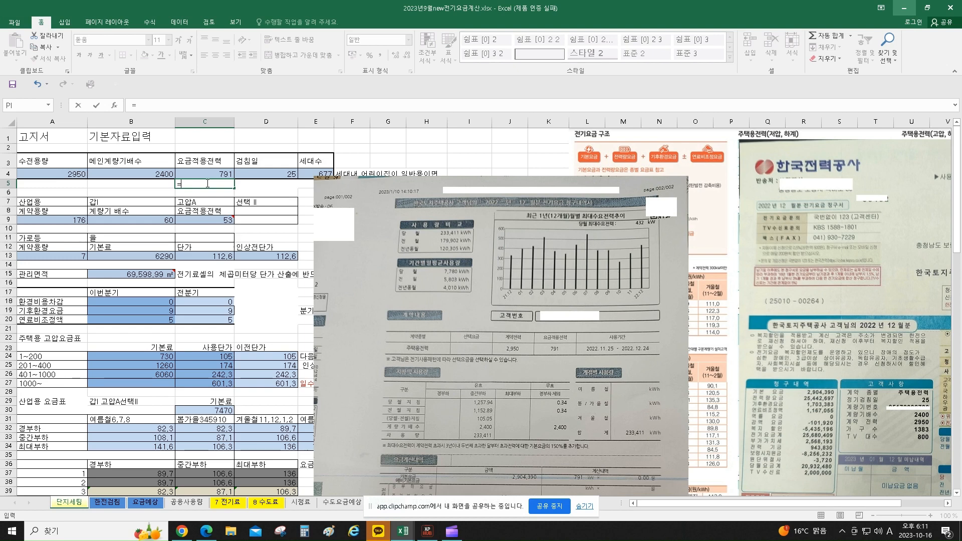
pyautogui.click(71, 173)
pyautogui.write('*')
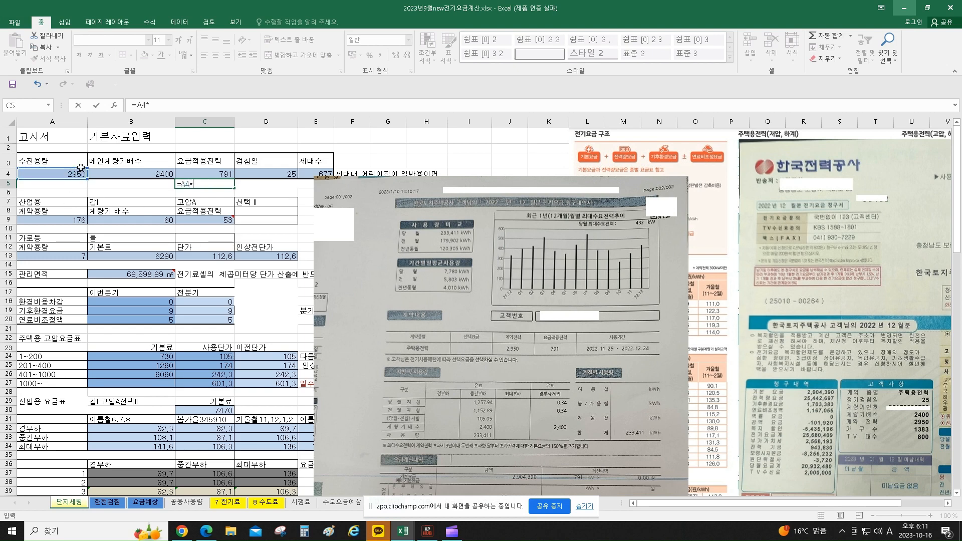
pyautogui.hotkey('ctrl', 'Return')
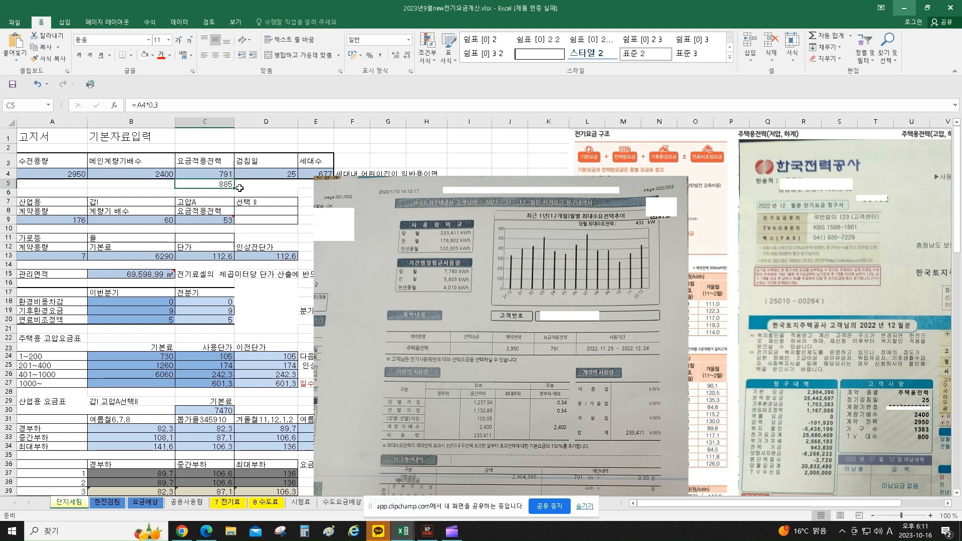
# Extend the C5 formula to =A4*0.3-A9-A13, subtracting the 산업용 and 가로등 contract capacities.
pyautogui.click(169, 105)
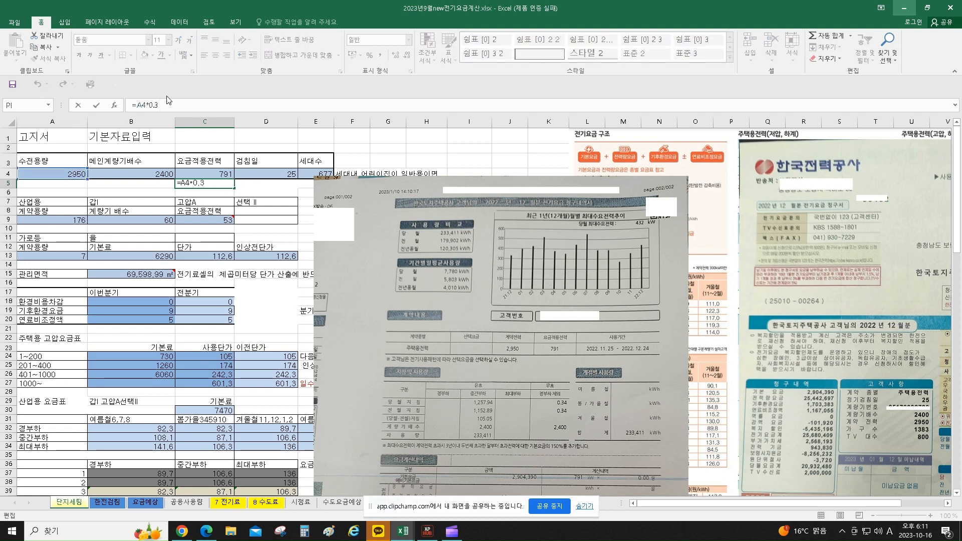
pyautogui.write('-')
pyautogui.click(77, 224)
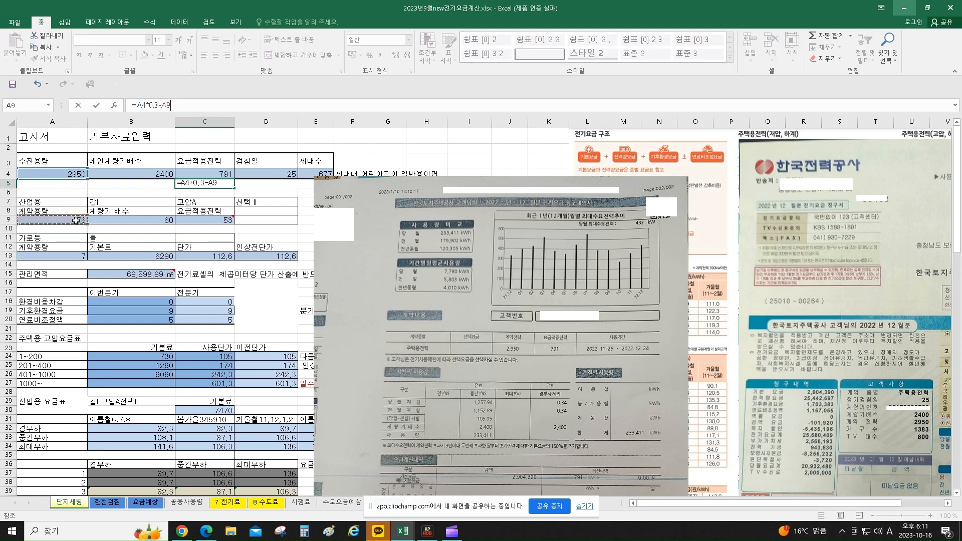
pyautogui.write('-')
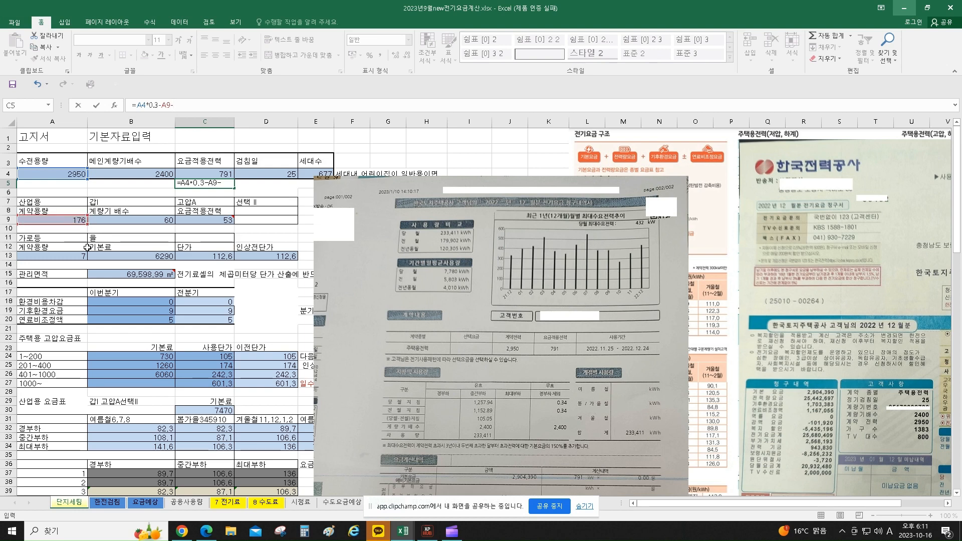
pyautogui.click(73, 257)
pyautogui.press('Return')
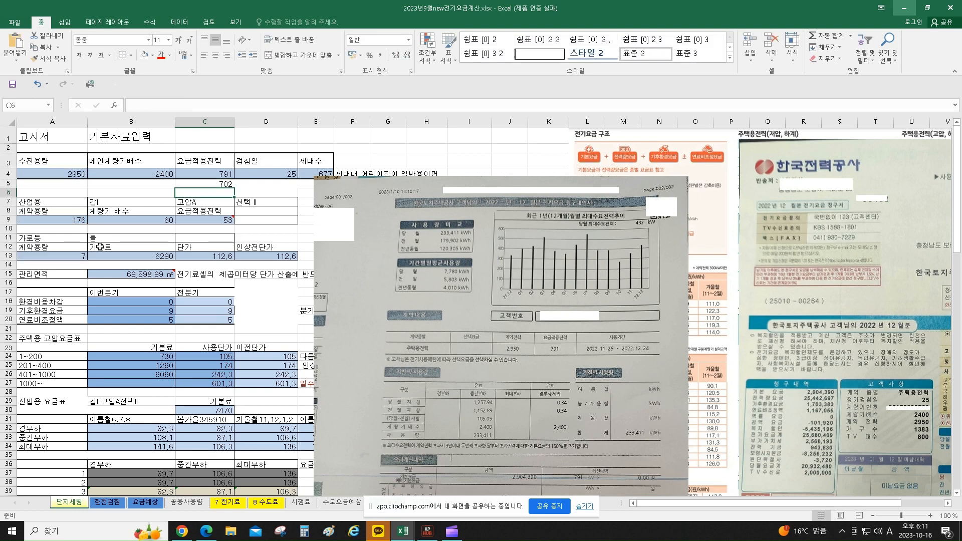
# Check the 산업용 계약용량 in A9 and compare the calculated C5 with the entered 요금적용전력 in C4.
pyautogui.click(78, 219)
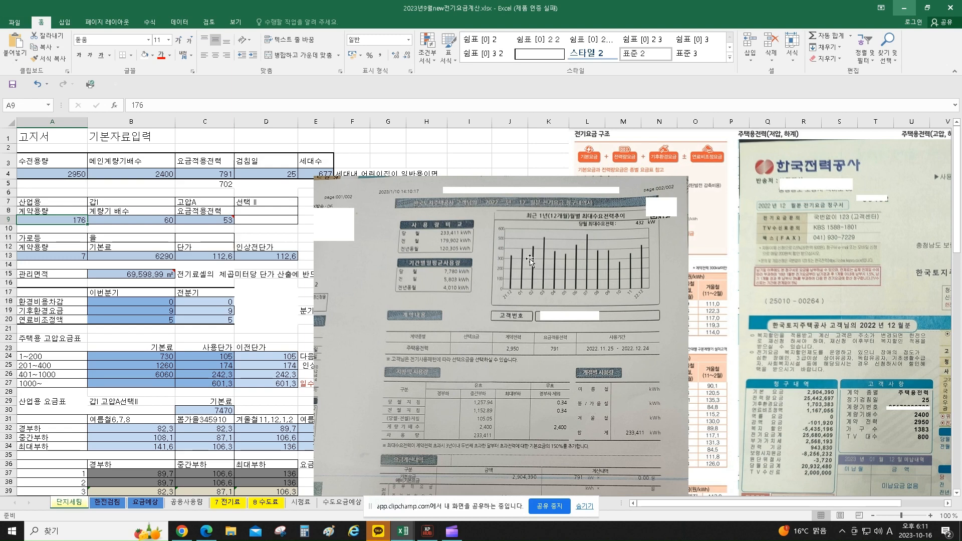
pyautogui.click(224, 185)
pyautogui.click(224, 173)
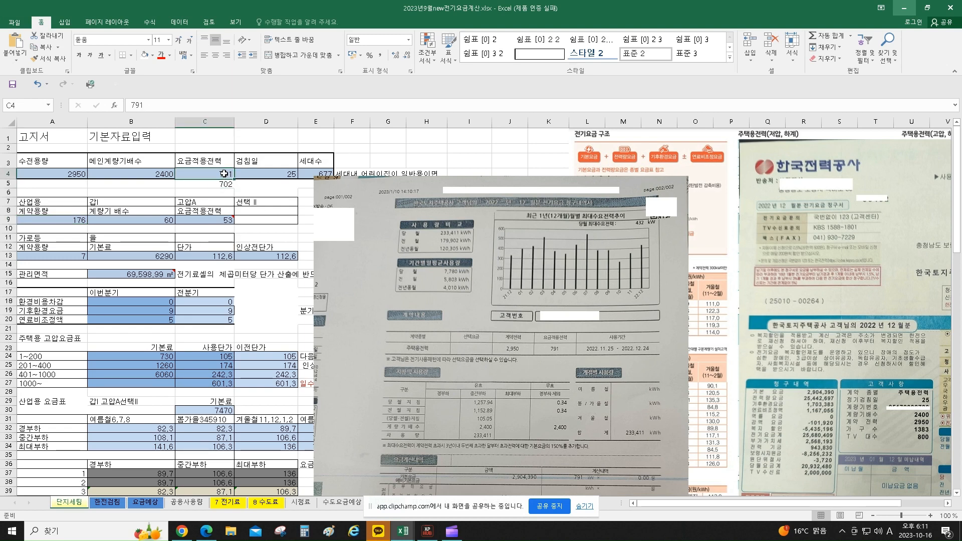
# Move the detail statement clear of the 세대수 column, overlap it with the 한국전력공사 bill, and select the 세대수 cell E4.
pyautogui.moveTo(322, 192); pyautogui.dragTo(359, 196)
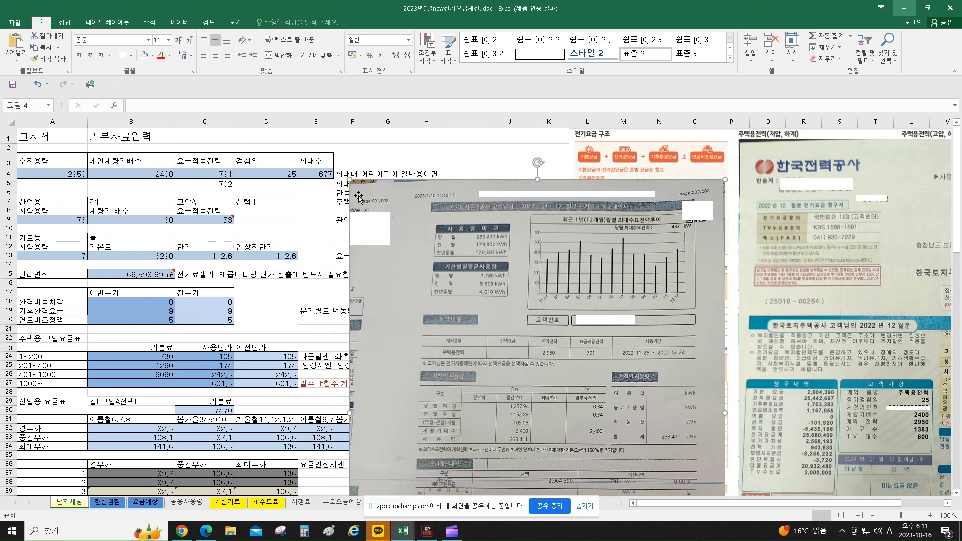
pyautogui.click(289, 177)
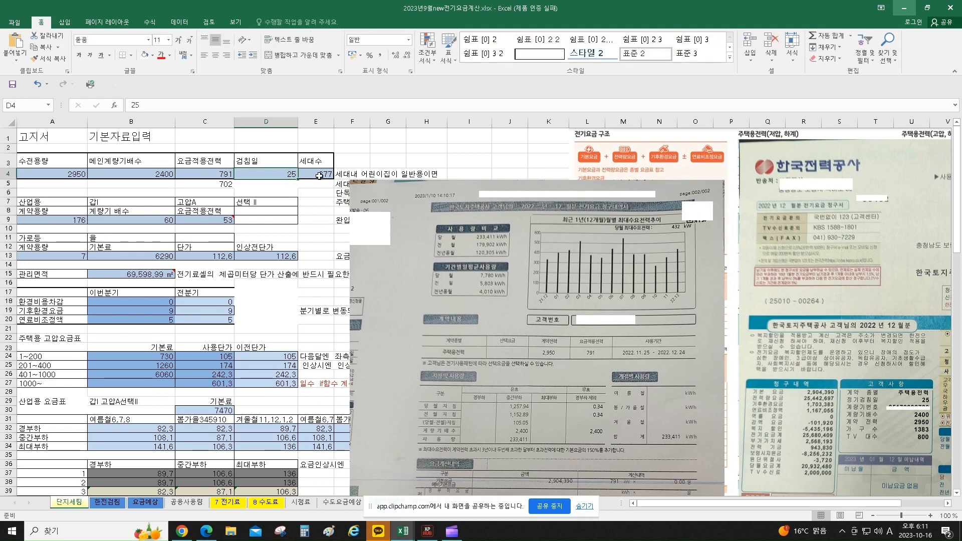
pyautogui.click(319, 175)
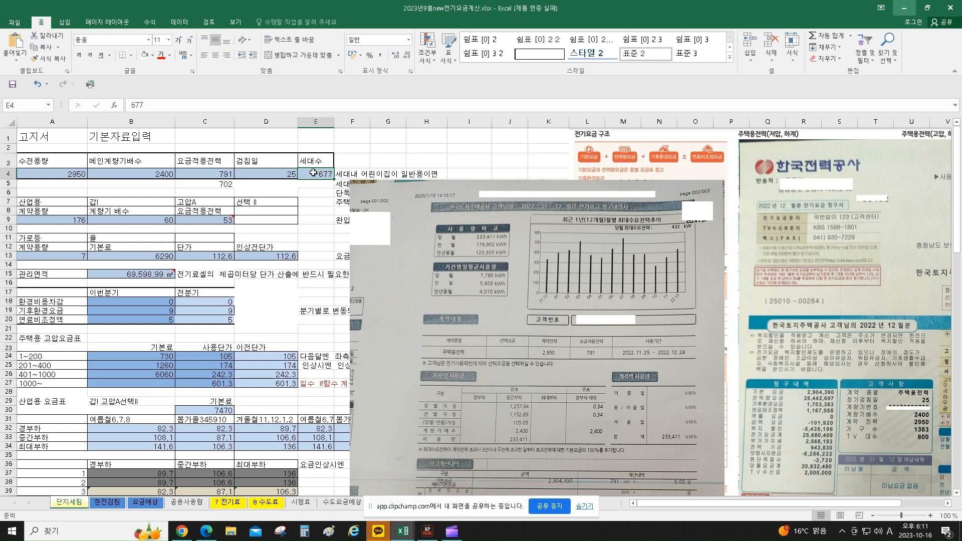
pyautogui.moveTo(877, 166); pyautogui.dragTo(635, 155)
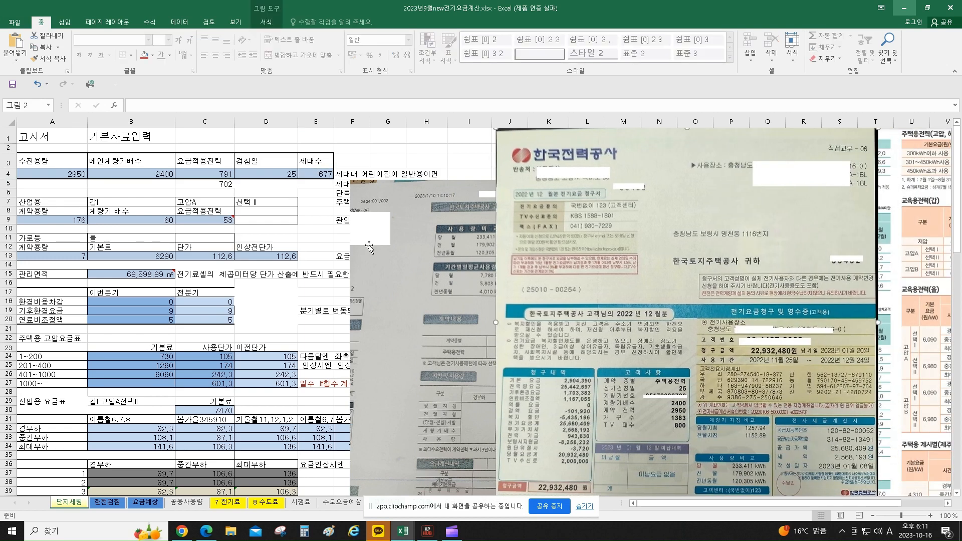
pyautogui.click(317, 172)
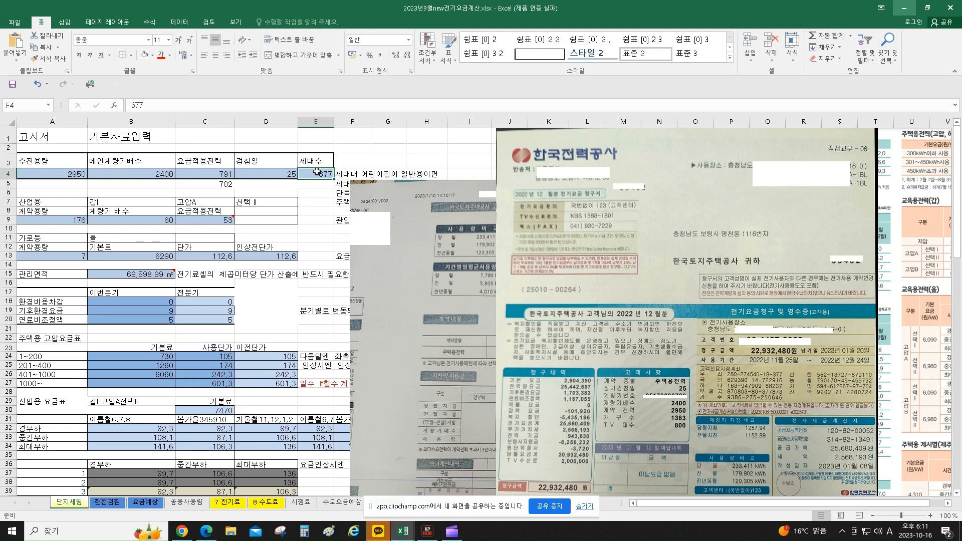
# Set 세대수 in E4 to 1383 and select the 산업용 계약용량 cell A9.
pyautogui.write('1383')
pyautogui.press('Return')
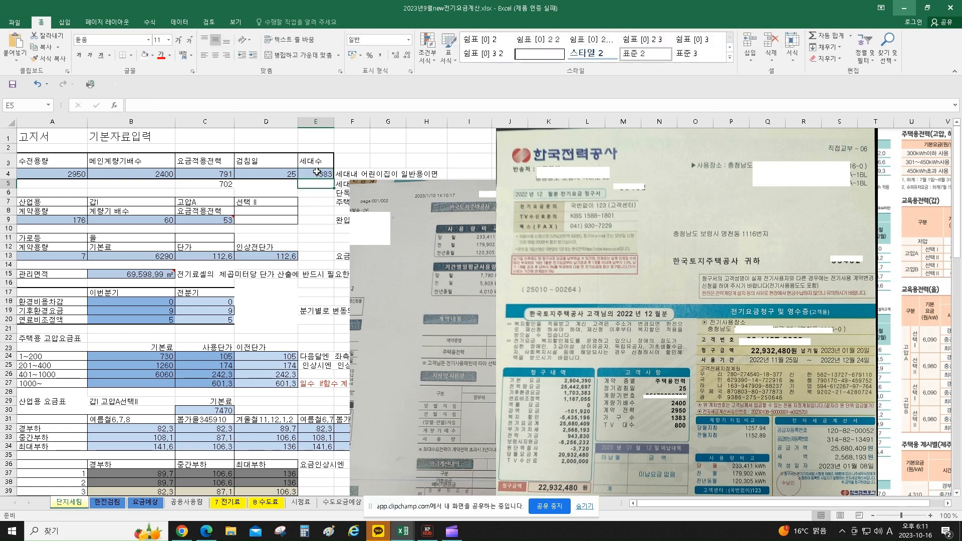
pyautogui.click(73, 220)
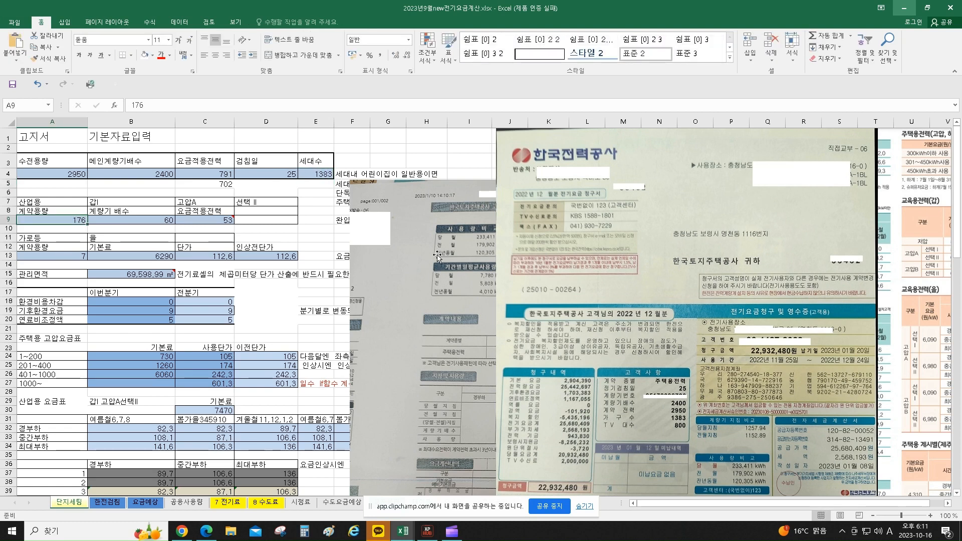
# Move the detail statement clear of the notes beside 세대수 and shift the 한국전력공사 bill aside to uncover the statement.
pyautogui.moveTo(436, 256); pyautogui.dragTo(462, 204)
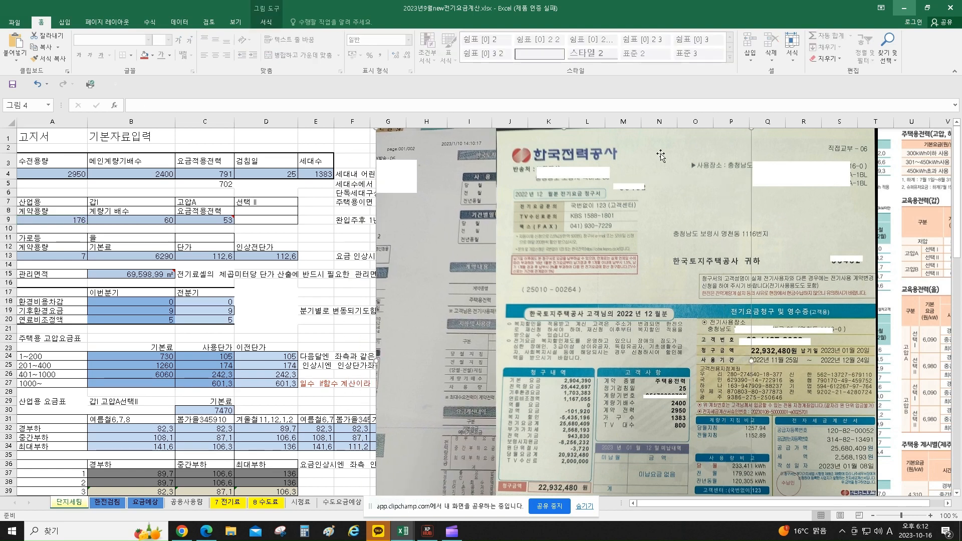
pyautogui.moveTo(660, 156); pyautogui.dragTo(897, 155)
pyautogui.click(658, 289)
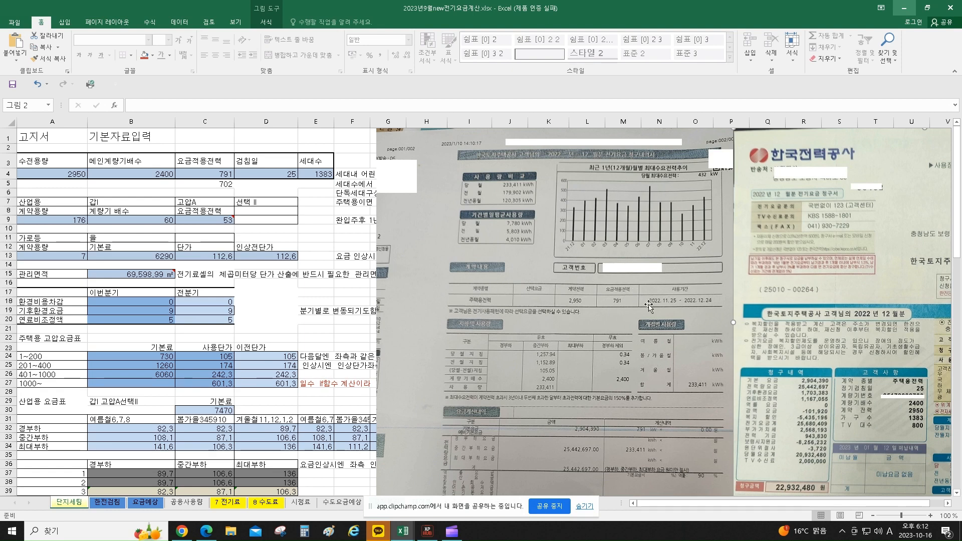
pyautogui.scroll(-2, 599, 273)
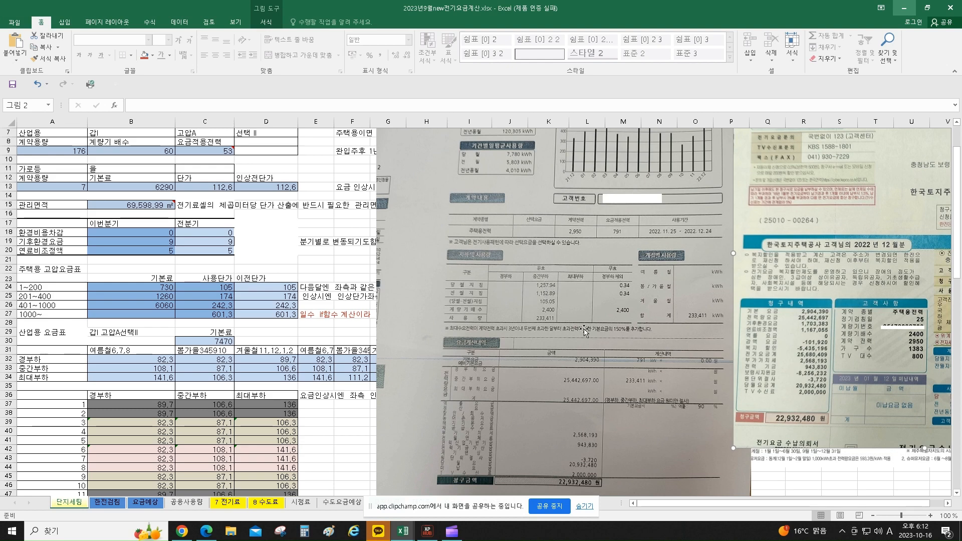
pyautogui.scroll(2, 601, 336)
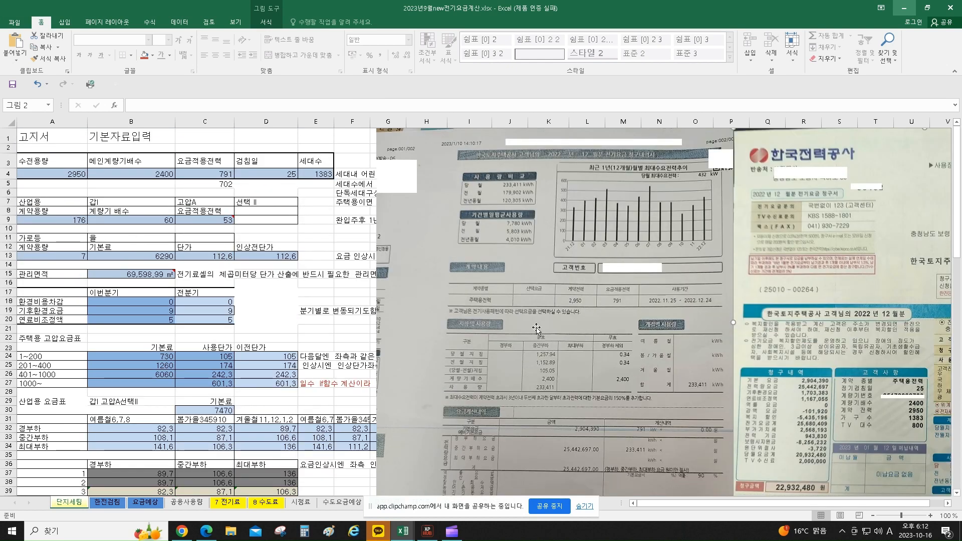
# Review the 산업용 contract entries, the 가로등 contract and unit prices, and the 관리면적 cell with its comment.
pyautogui.click(85, 223)
pyautogui.click(155, 222)
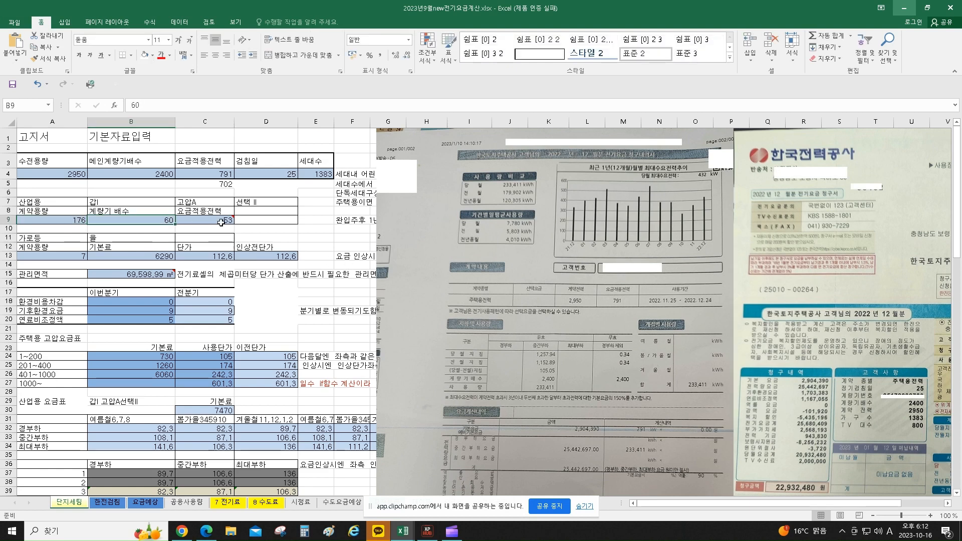
pyautogui.click(218, 220)
pyautogui.click(68, 259)
pyautogui.click(144, 255)
pyautogui.click(212, 254)
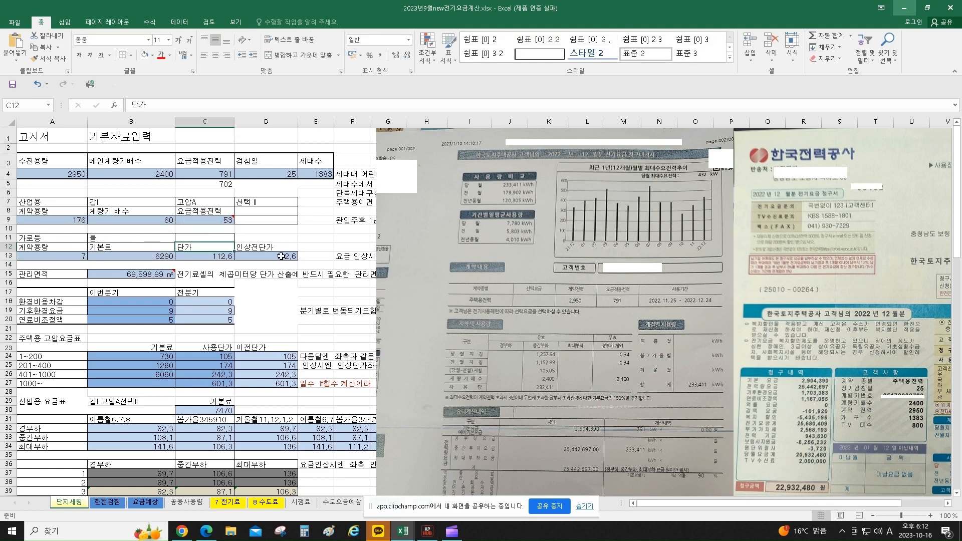
pyautogui.click(281, 256)
pyautogui.click(197, 256)
pyautogui.click(153, 256)
pyautogui.click(76, 256)
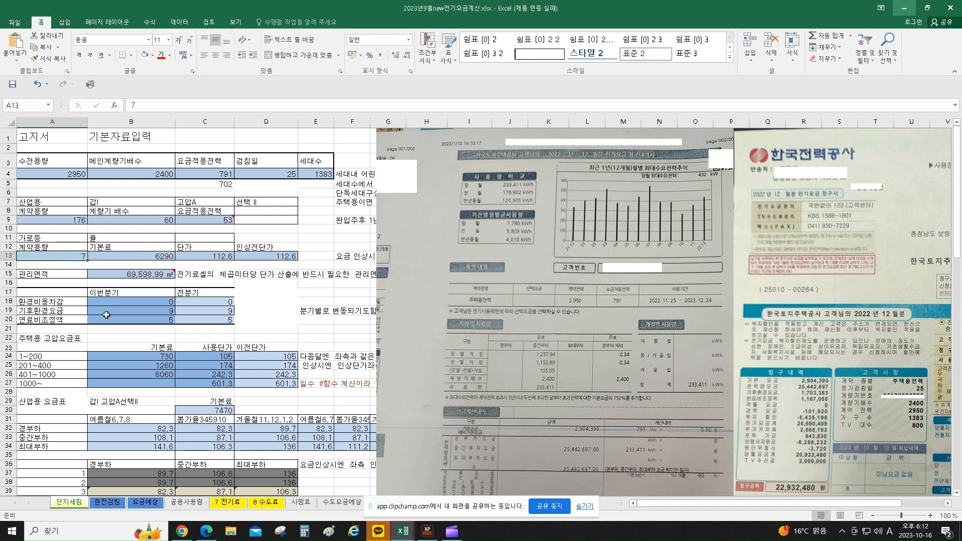
pyautogui.click(40, 276)
pyautogui.click(151, 275)
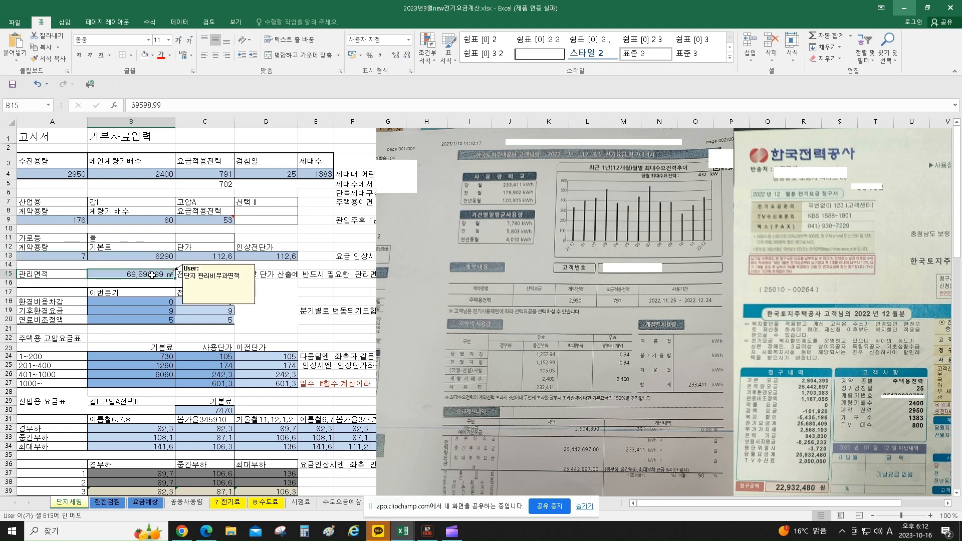
pyautogui.moveTo(156, 274)
pyautogui.click(288, 293)
# Fill the quarterly adjustment cells B18:C20 and the 주택용 고압요금표 cells B24:D27 with a darker blue.
pyautogui.scroll(-3, 243, 240)
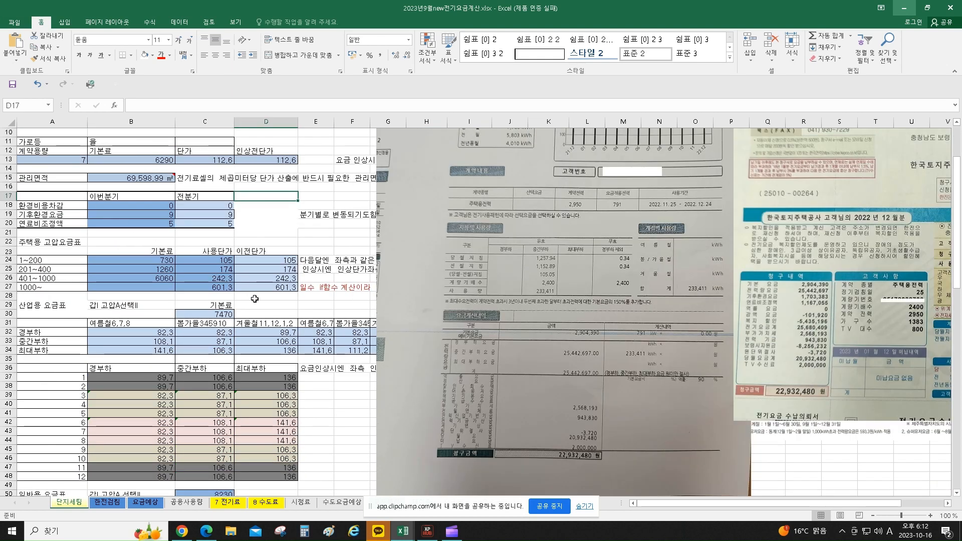
pyautogui.moveTo(95, 206); pyautogui.dragTo(210, 224)
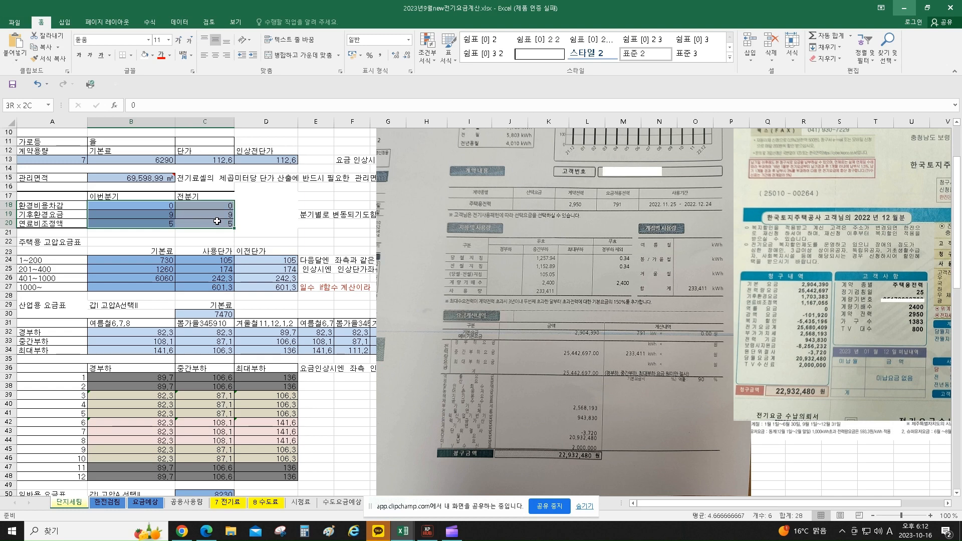
pyautogui.click(152, 55)
pyautogui.click(171, 103)
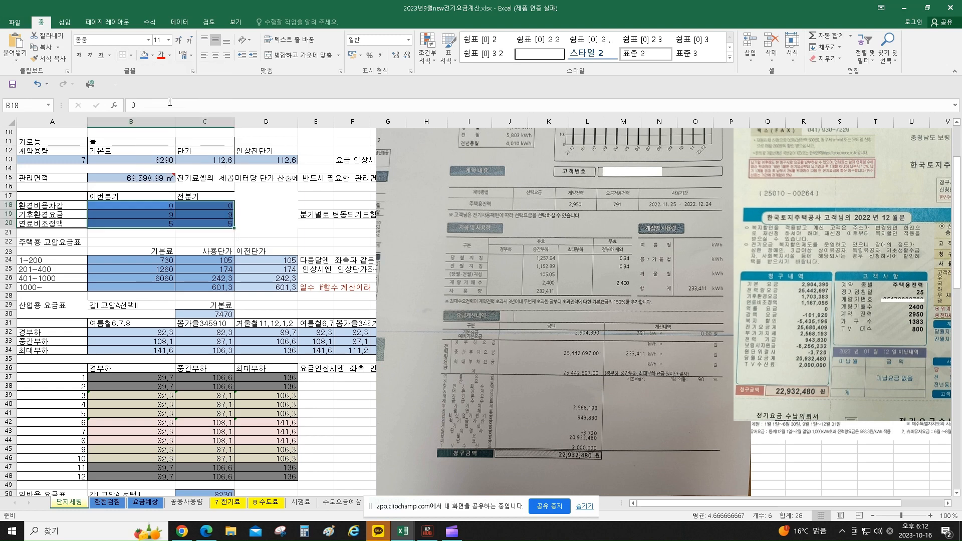
pyautogui.moveTo(92, 257); pyautogui.dragTo(280, 287)
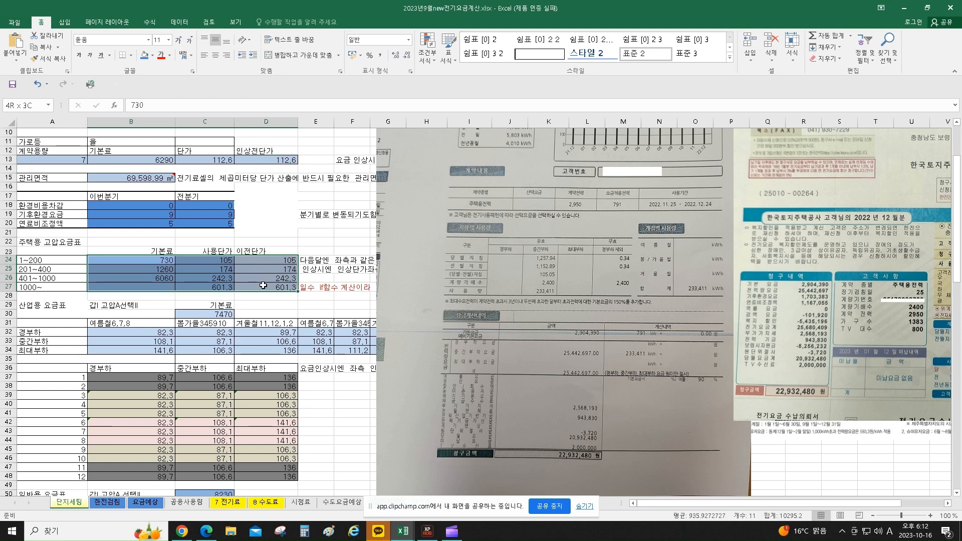
pyautogui.click(146, 55)
# Move the detail statement clear of the 산업용 요금표 and fill B32:G34 with the same darker blue.
pyautogui.scroll(-2, 283, 264)
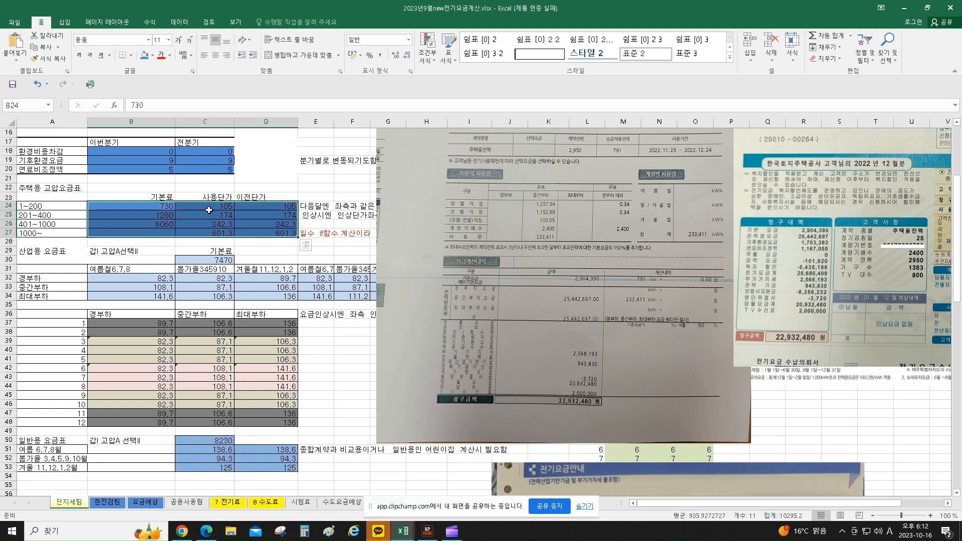
pyautogui.click(99, 277)
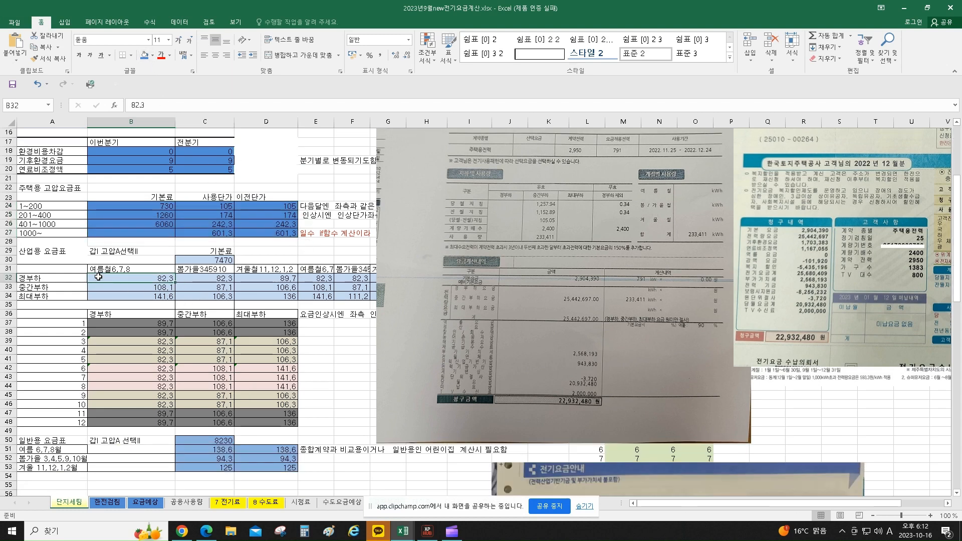
pyautogui.moveTo(407, 179); pyautogui.dragTo(541, 179)
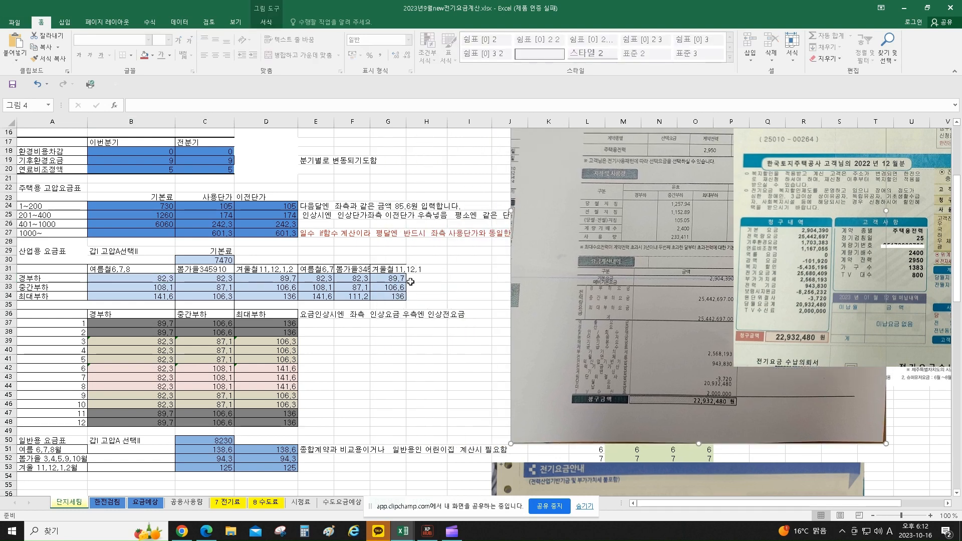
pyautogui.moveTo(404, 280); pyautogui.dragTo(102, 298)
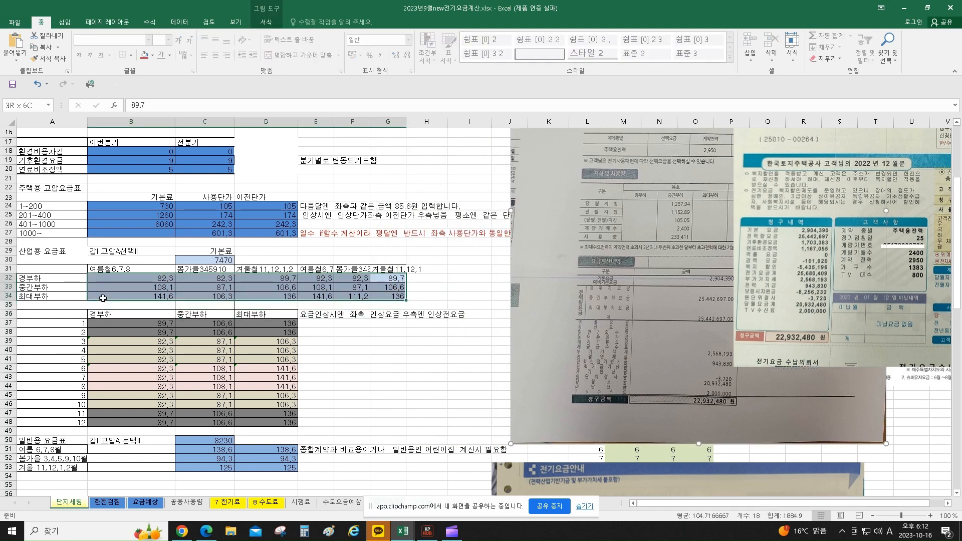
pyautogui.click(411, 349)
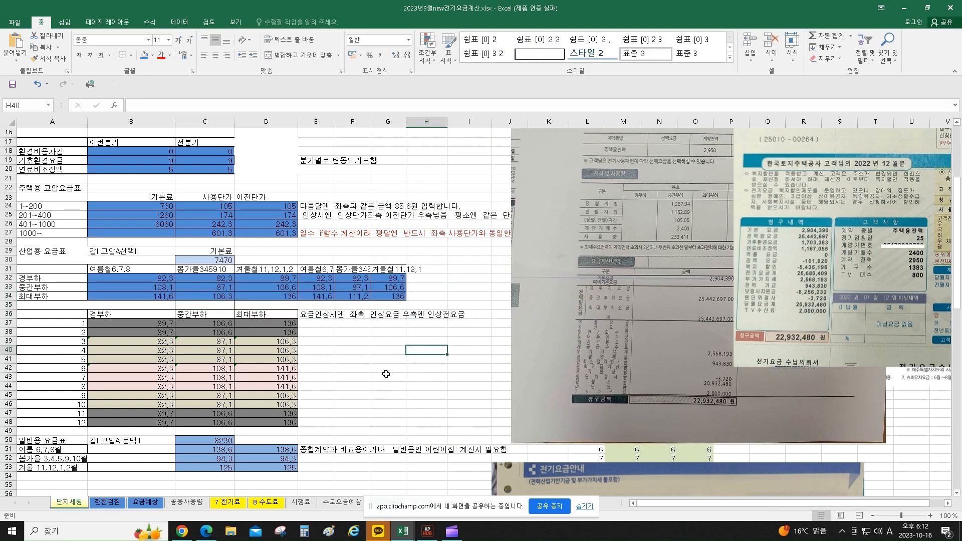
# Check the 주택용 이전단가 in D24 and fill the 일반용 요금표 unit prices C51:D53 with the same darker blue.
pyautogui.scroll(1, 295, 314)
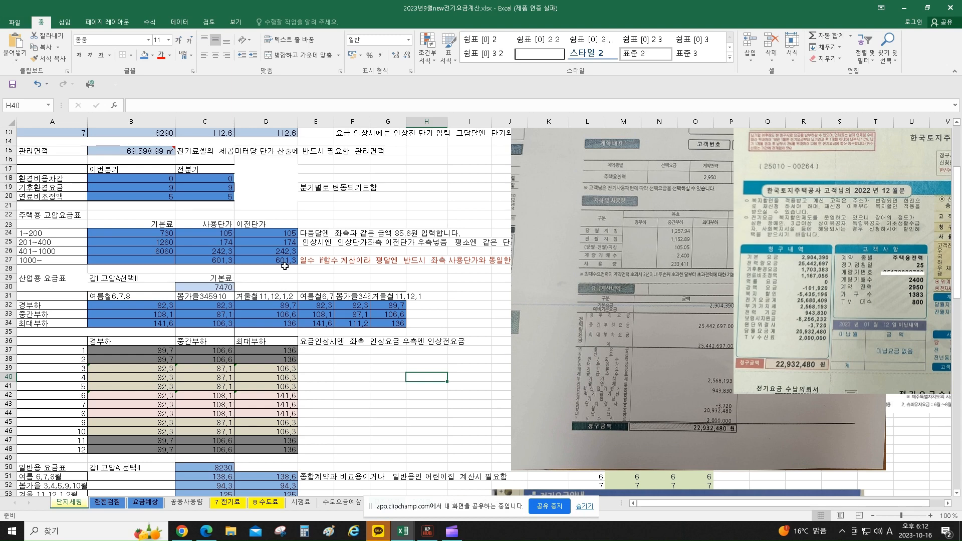
pyautogui.click(273, 233)
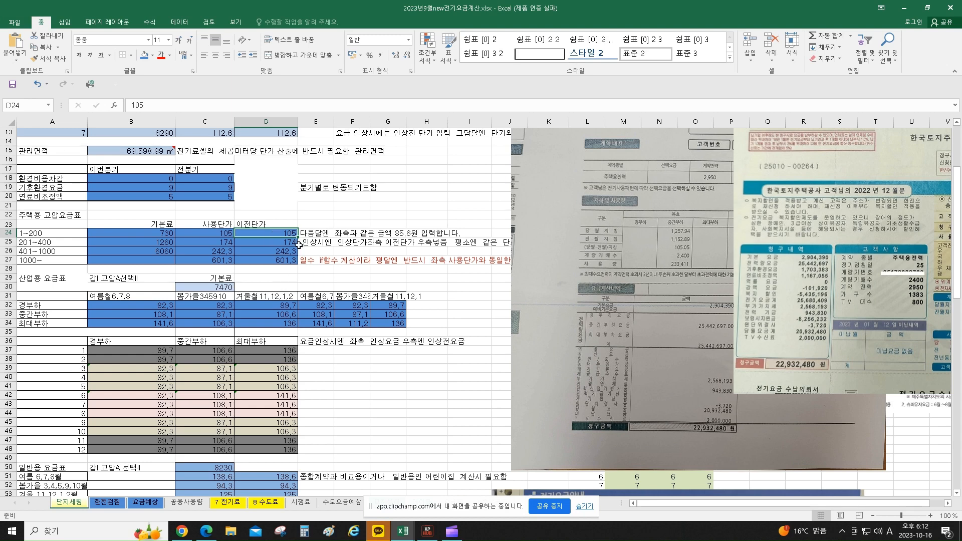
pyautogui.scroll(-4, 278, 274)
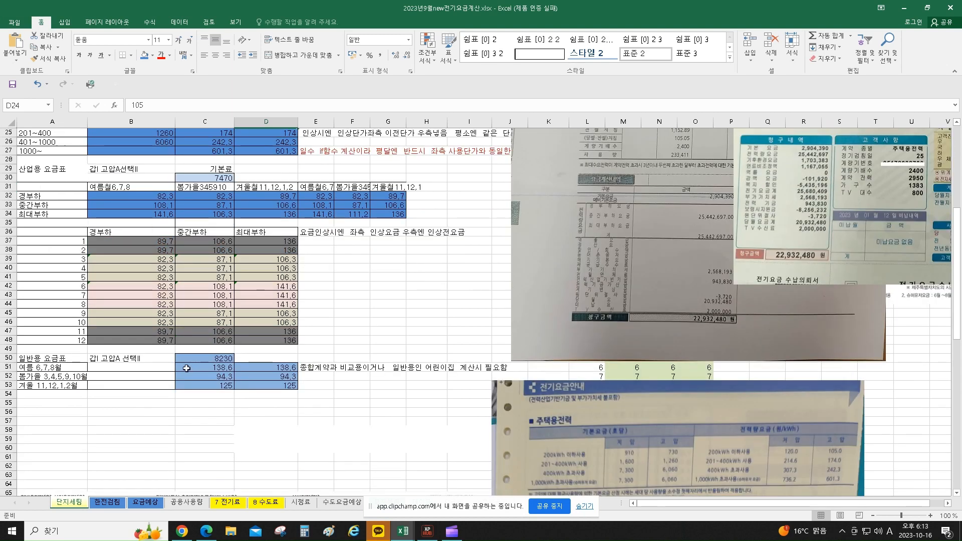
pyautogui.moveTo(186, 368); pyautogui.dragTo(276, 386)
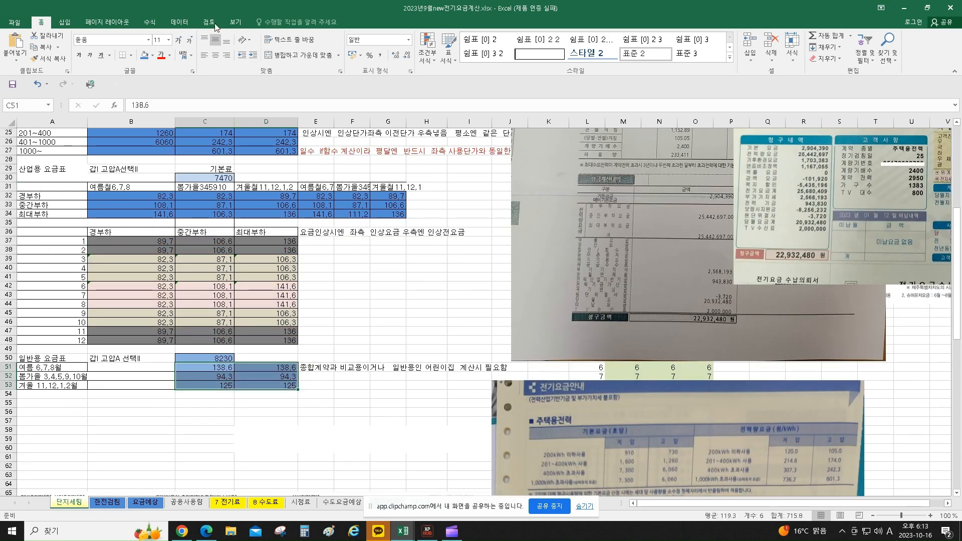
pyautogui.click(143, 55)
pyautogui.click(421, 293)
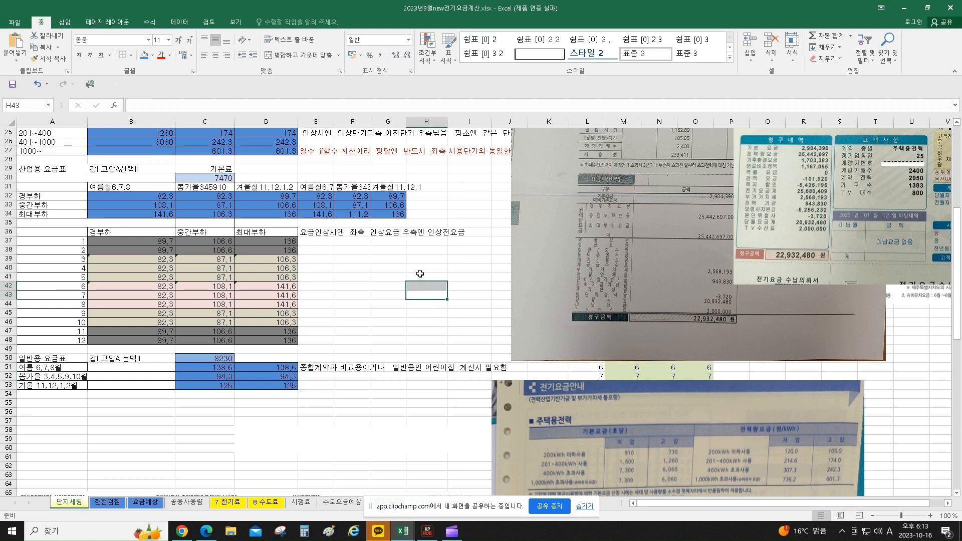
# Move the 전기요금안내 rate guide image next to the 일반용 요금표 and review the rate tables against it.
pyautogui.scroll(-6, 421, 275)
pyautogui.moveTo(733, 361); pyautogui.dragTo(580, 257)
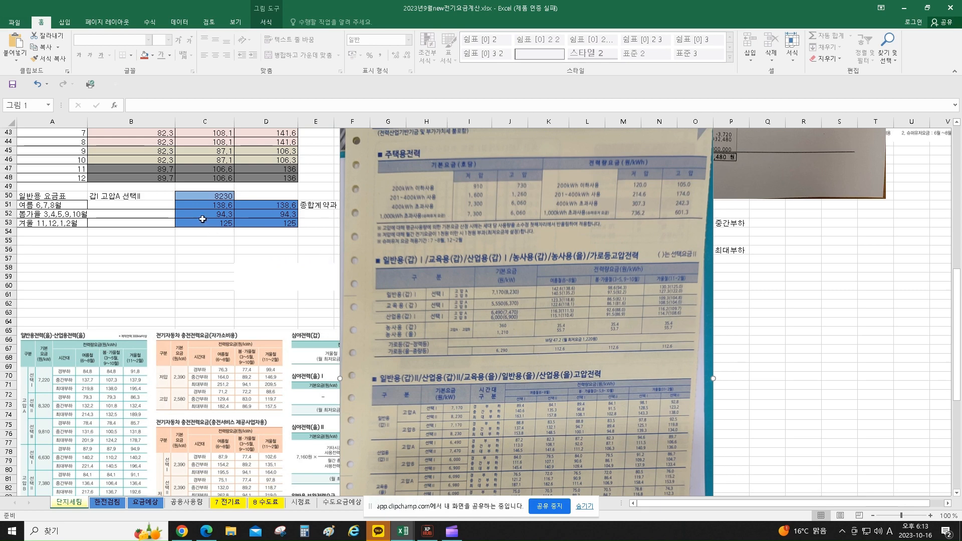
pyautogui.scroll(12, 269, 308)
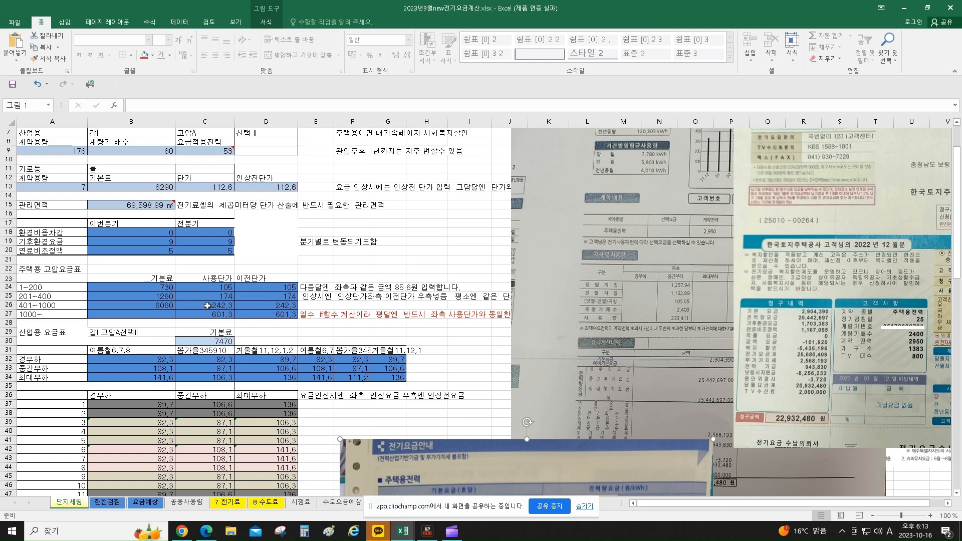
pyautogui.scroll(-1, 301, 253)
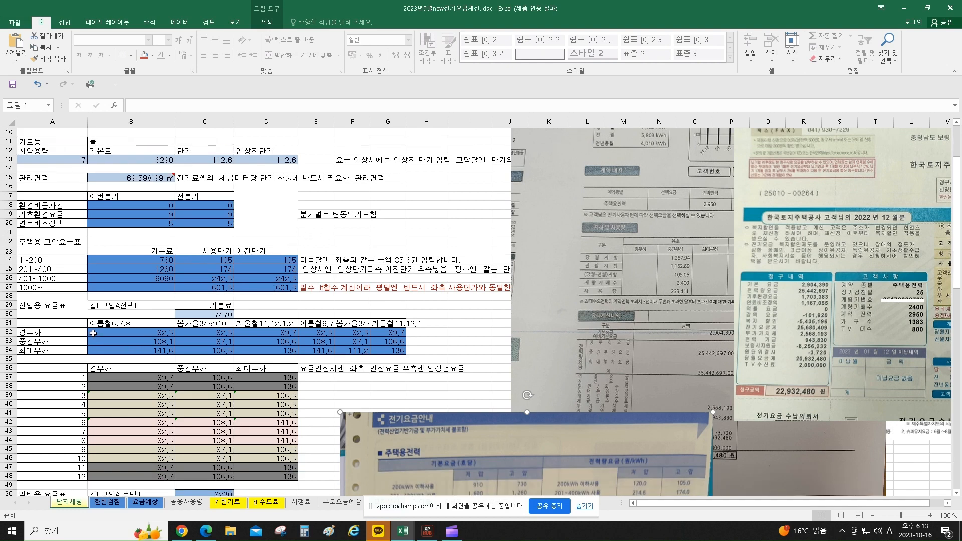
pyautogui.scroll(-4, 420, 268)
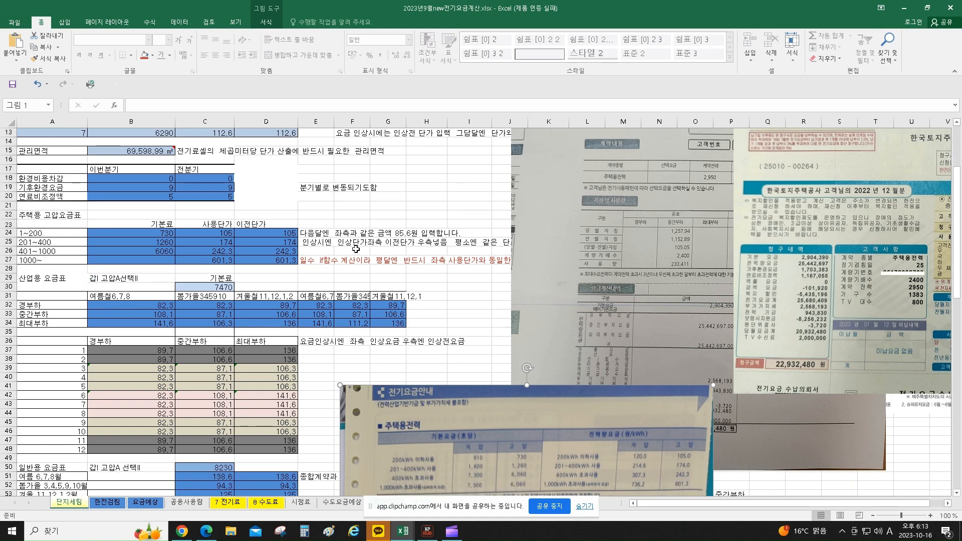
pyautogui.scroll(7, 346, 345)
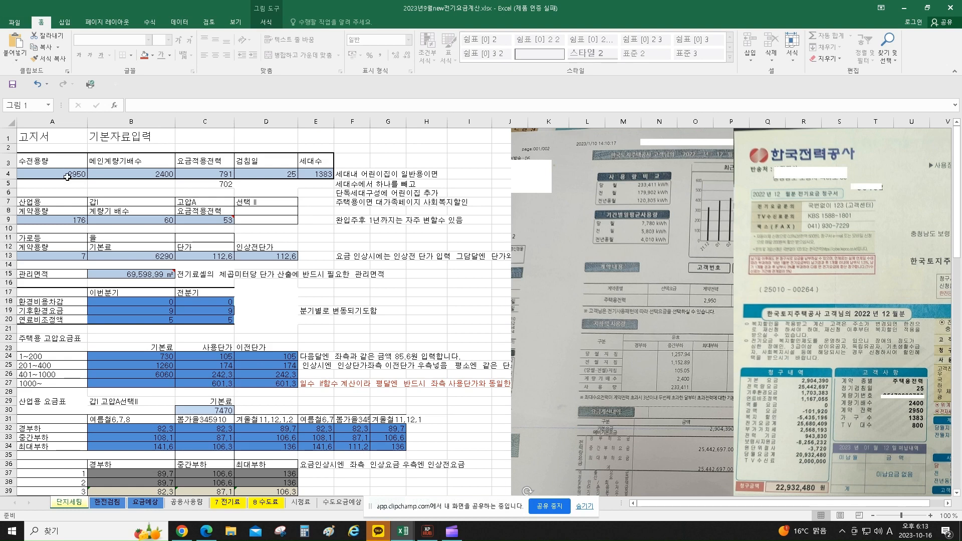
# Check 수전용량 in A4 and place the detail statement against the 한국전력공사 bill, clear of the basic data table.
pyautogui.click(56, 178)
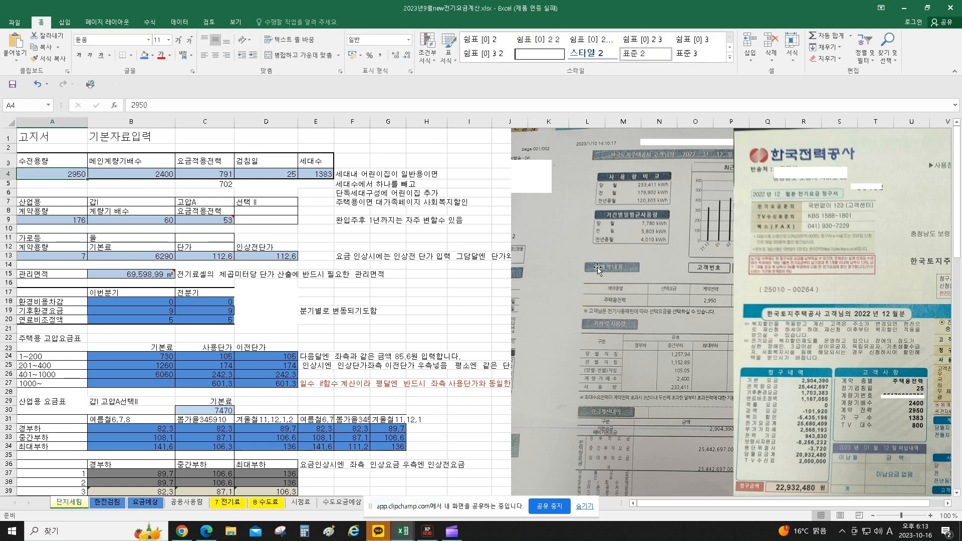
pyautogui.click(639, 221)
pyautogui.moveTo(640, 221); pyautogui.dragTo(485, 235)
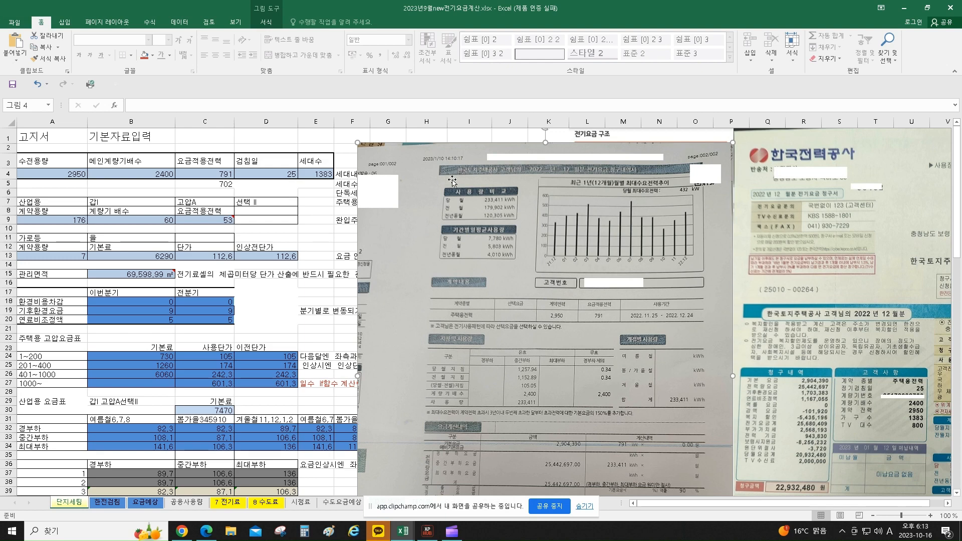
pyautogui.moveTo(452, 161); pyautogui.dragTo(503, 134)
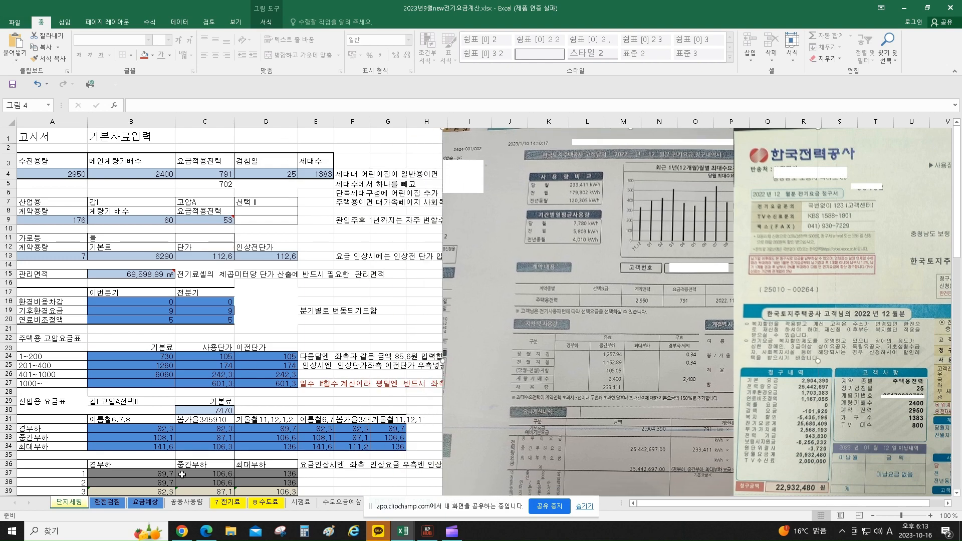
# Copy the current meter readings C7:C39 on the 한전검침 sheet over the previous month's readings starting at H7.
pyautogui.click(109, 502)
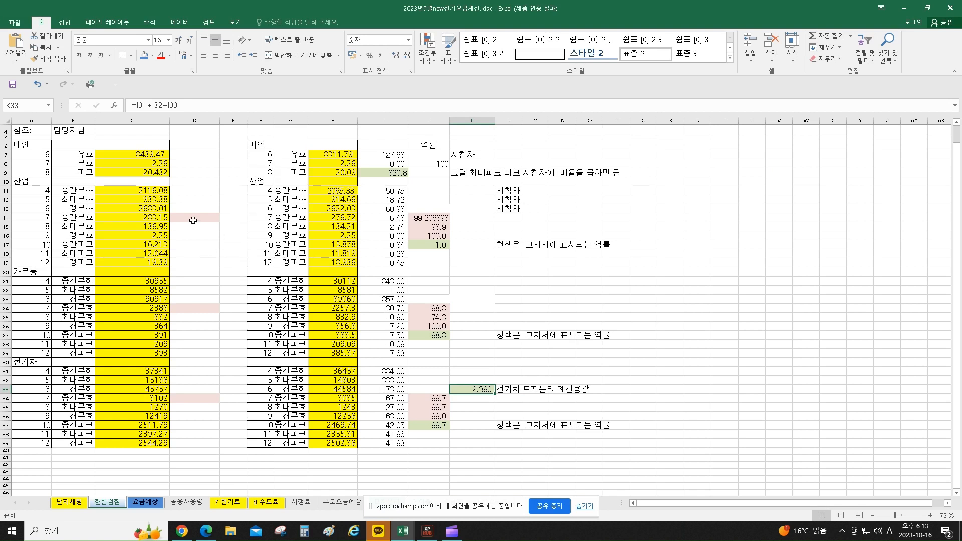
pyautogui.moveTo(128, 156); pyautogui.dragTo(125, 443)
pyautogui.rightClick(132, 317)
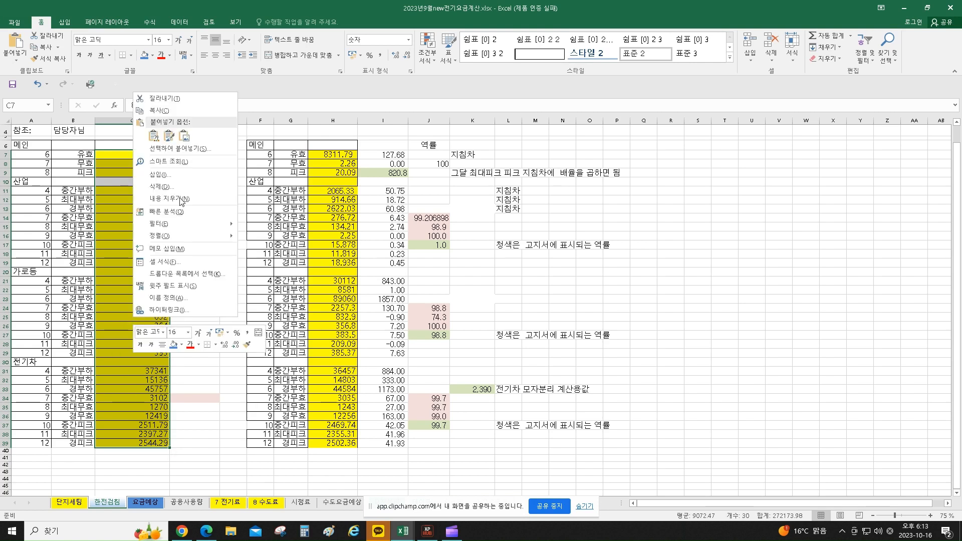
pyautogui.click(155, 110)
pyautogui.click(337, 154)
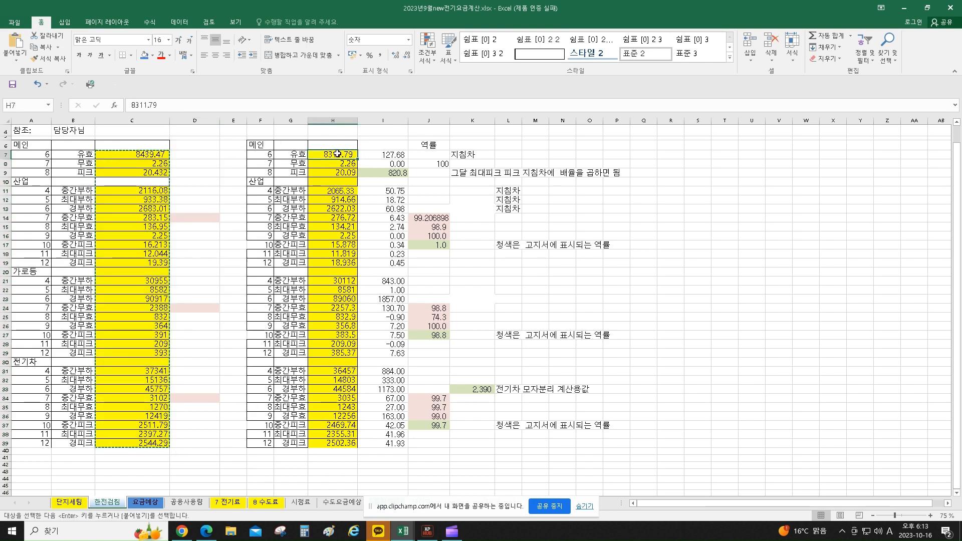
pyautogui.rightClick(337, 153)
pyautogui.click(373, 199)
pyautogui.click(373, 199)
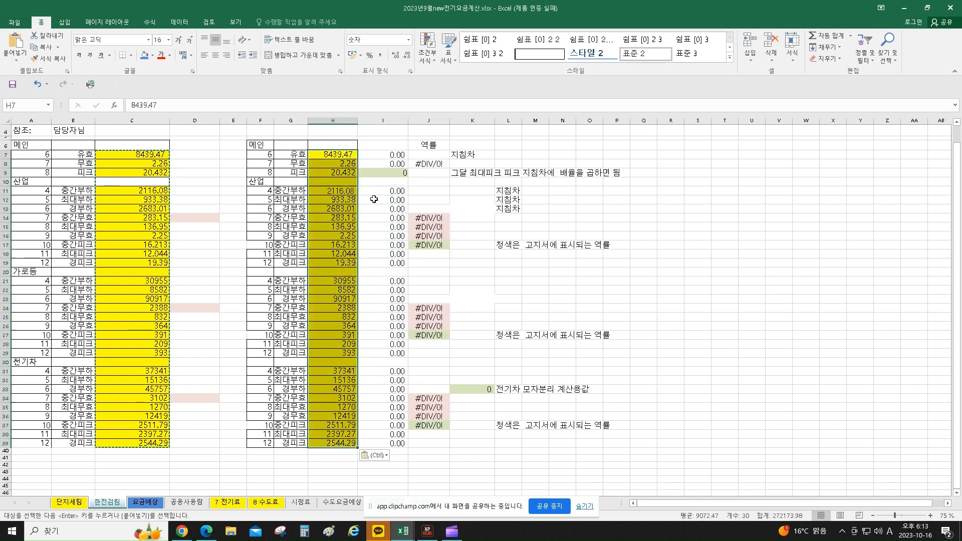
# Set the 메인 유효 reading in C7 to 8500 and check its effect in I7 and on the 요금예상 sheet.
pyautogui.click(131, 155)
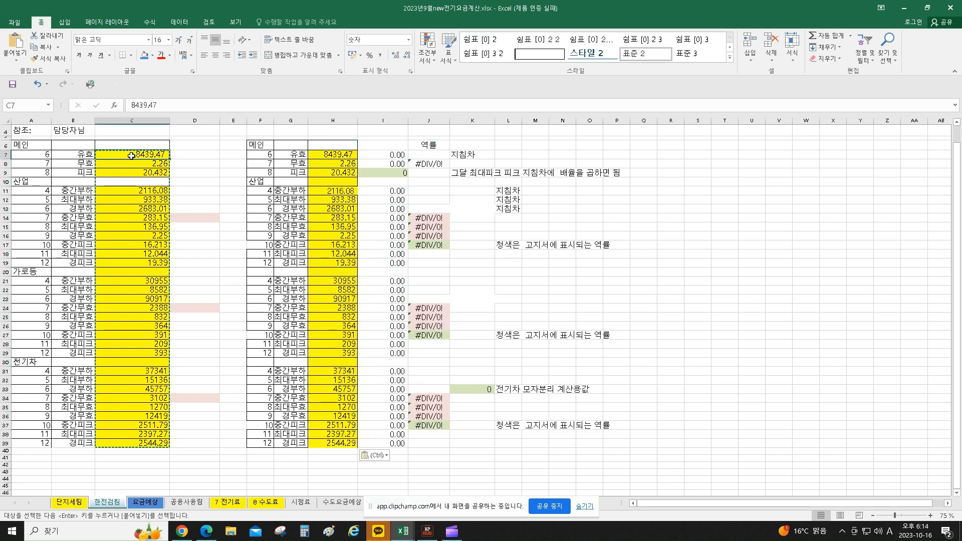
pyautogui.write('85')
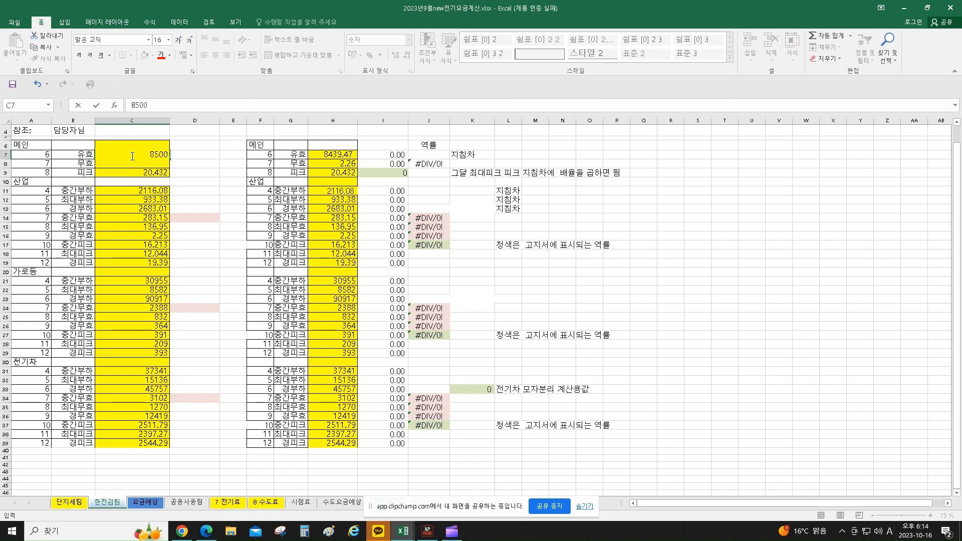
pyautogui.write('00')
pyautogui.press('Return')
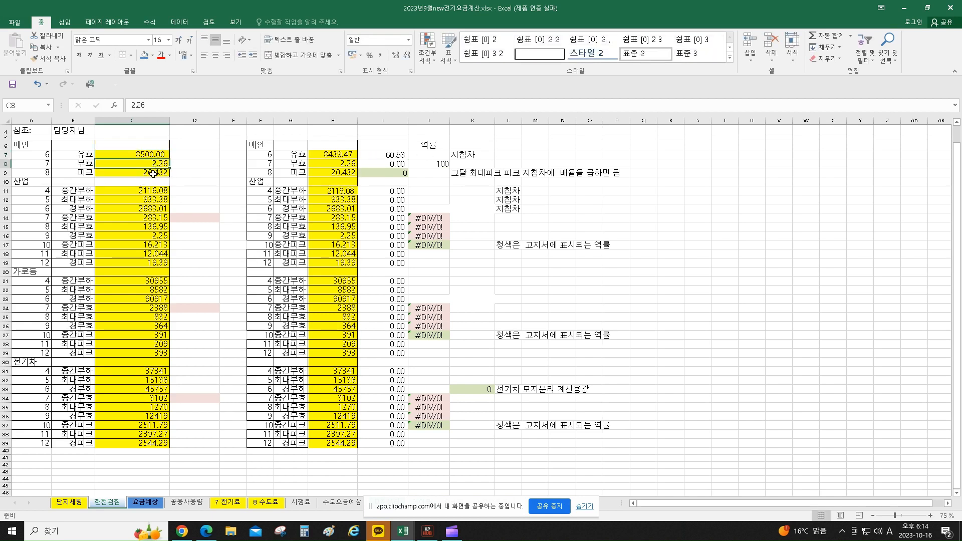
pyautogui.click(390, 157)
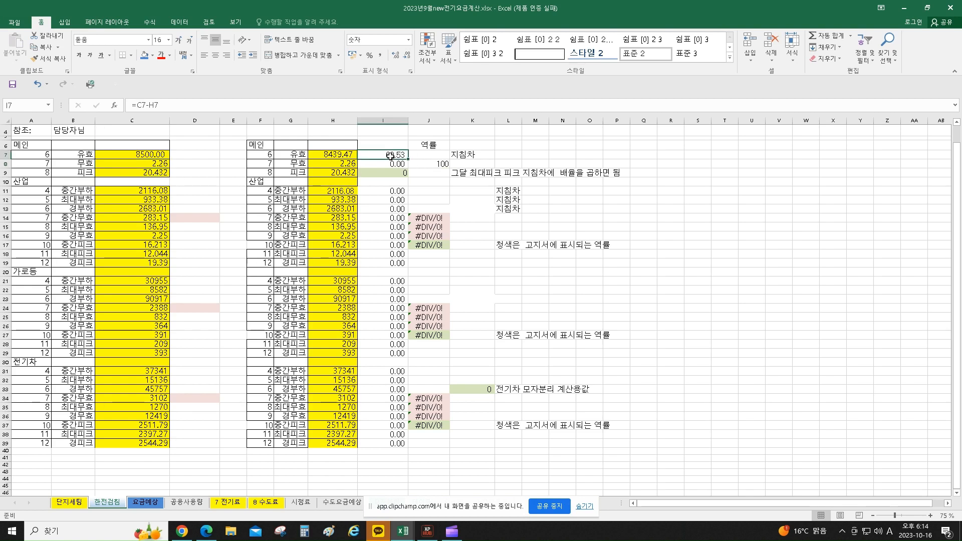
pyautogui.click(107, 502)
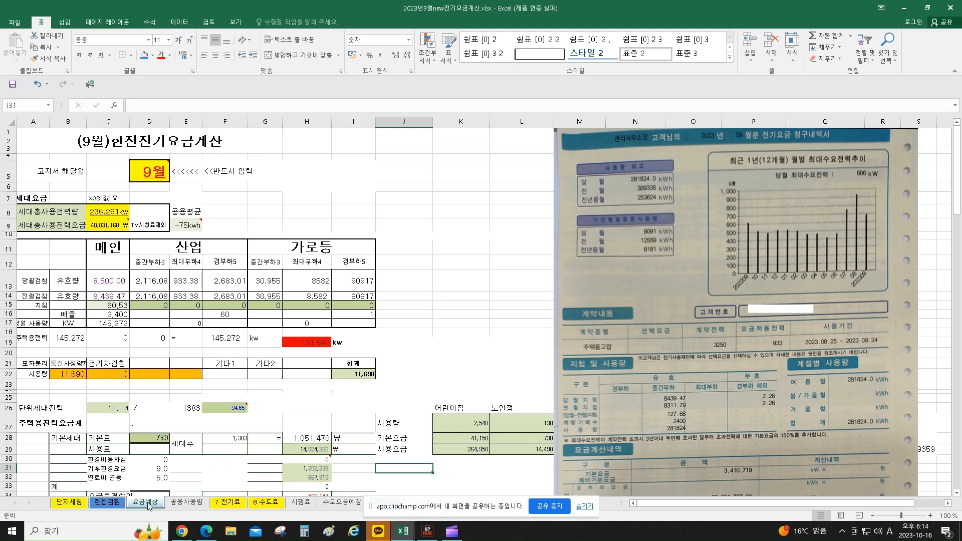
# Undo the new C7 reading and the pasted previous-month readings on the 한전검침 sheet.
pyautogui.click(110, 505)
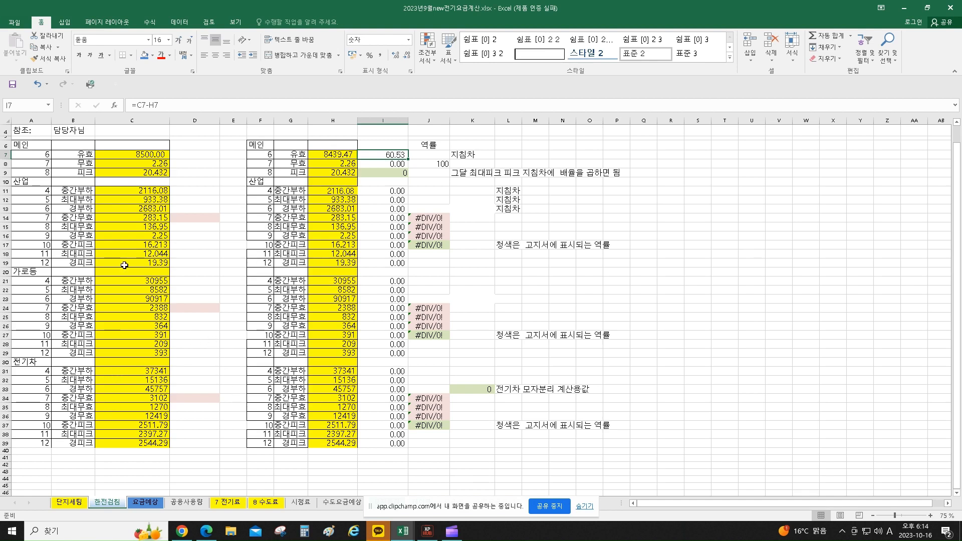
pyautogui.click(38, 85)
pyautogui.click(39, 85)
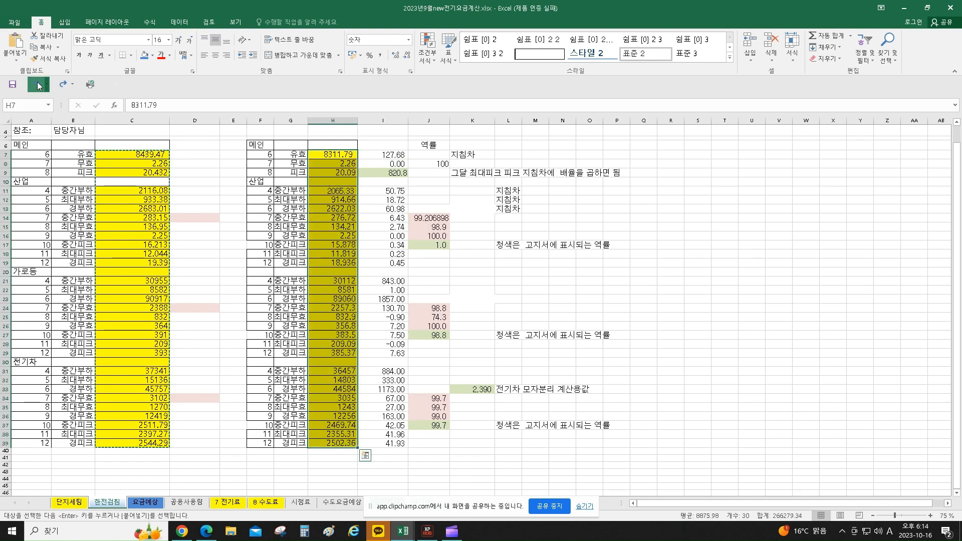
# Undo the earlier picture moves, darker blue fills and basic data entries on the 단지세팅 sheet.
pyautogui.click(72, 502)
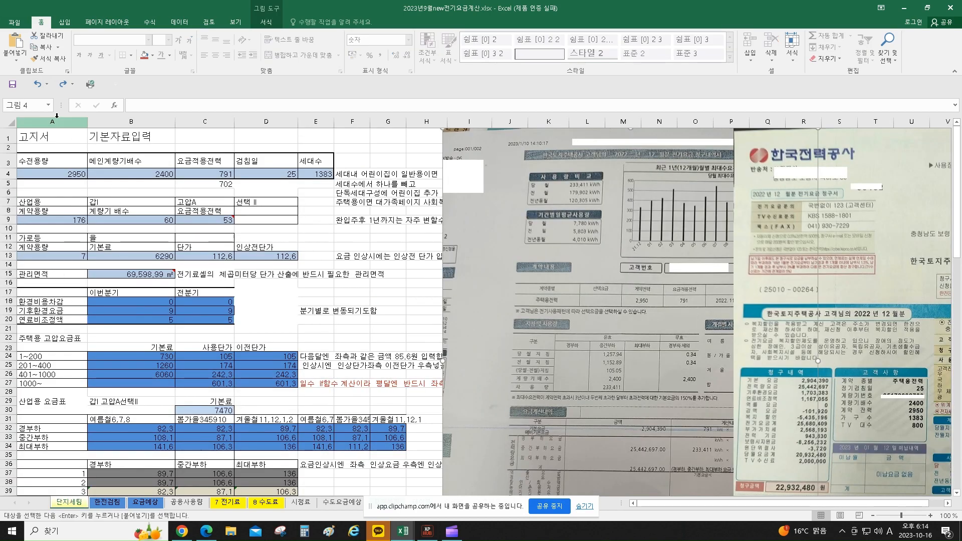
pyautogui.click(38, 84)
pyautogui.click(37, 81)
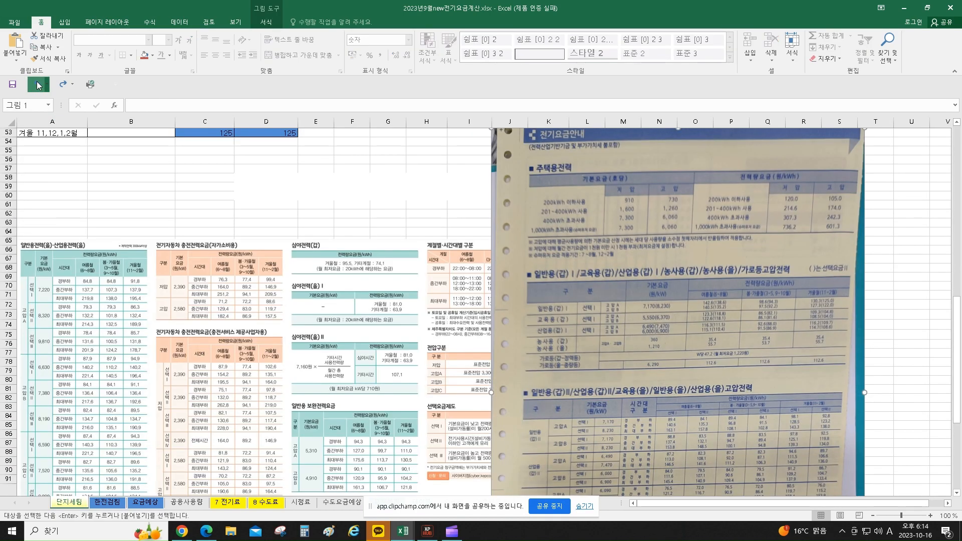
pyautogui.scroll(10, 71, 255)
pyautogui.scroll(5, 72, 255)
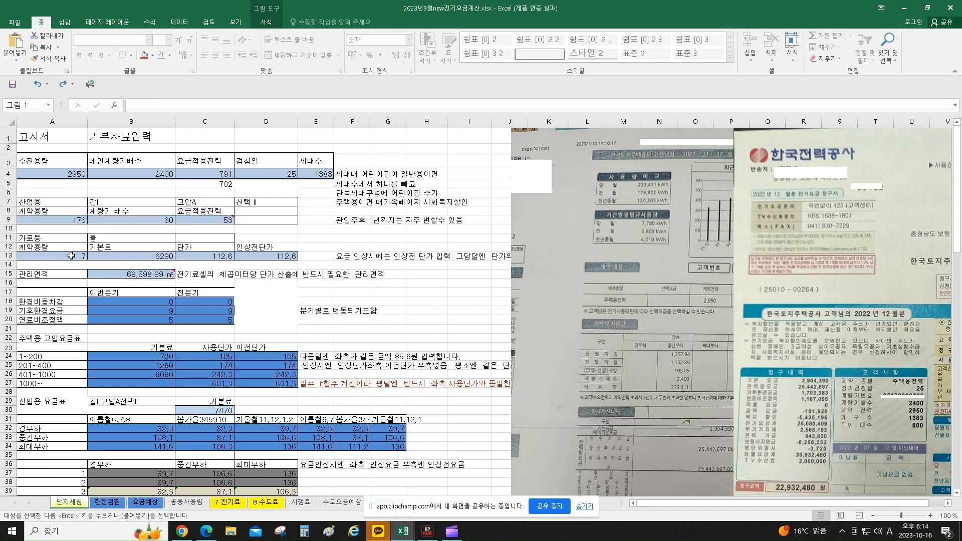
pyautogui.click(38, 85)
pyautogui.click(38, 85)
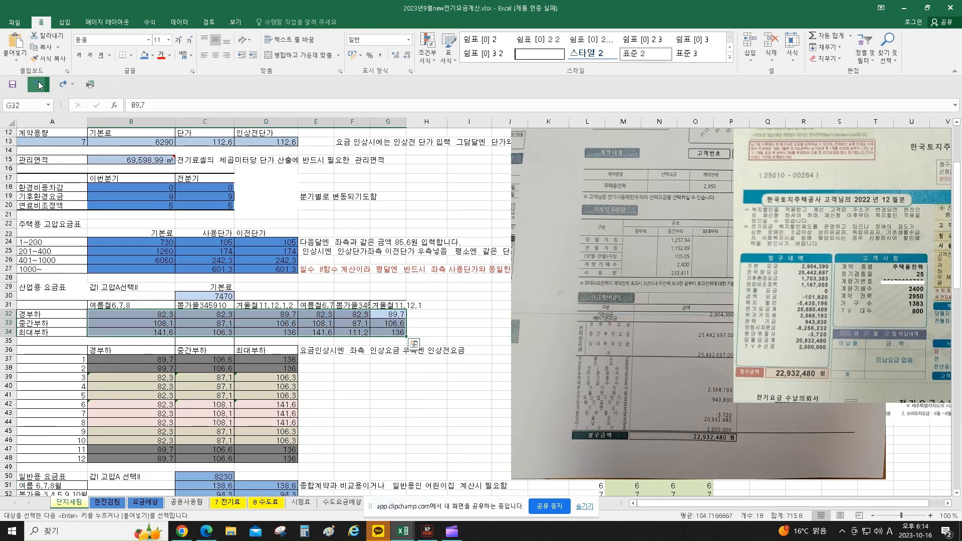
pyautogui.click(38, 85)
pyautogui.click(39, 85)
pyautogui.click(38, 84)
pyautogui.click(38, 84)
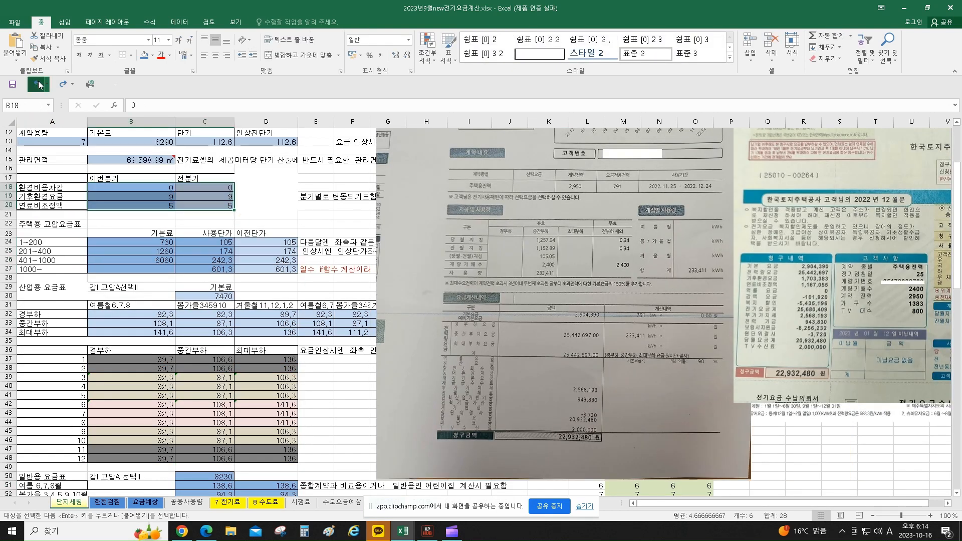
pyautogui.click(39, 85)
pyautogui.click(39, 85)
pyautogui.click(39, 84)
pyautogui.click(39, 82)
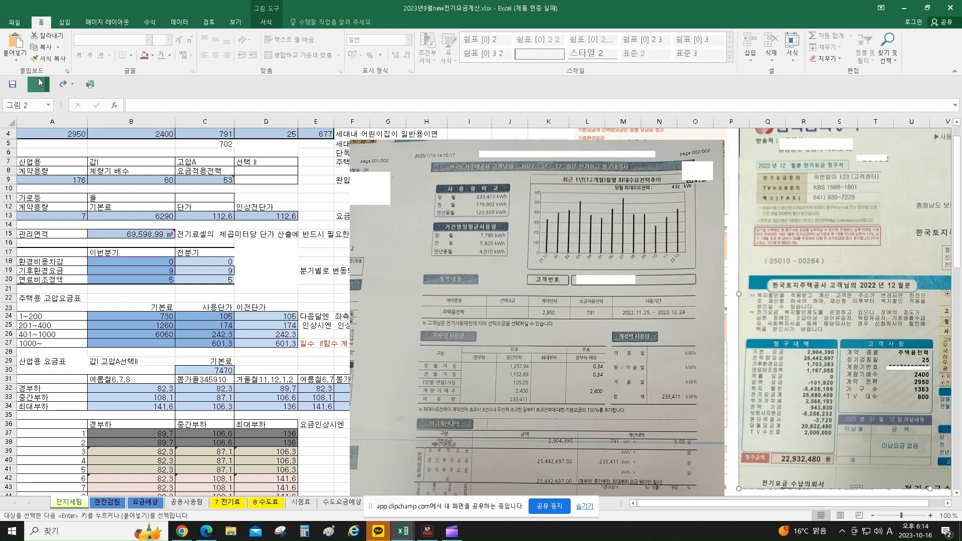
pyautogui.click(39, 83)
pyautogui.click(40, 86)
pyautogui.click(39, 84)
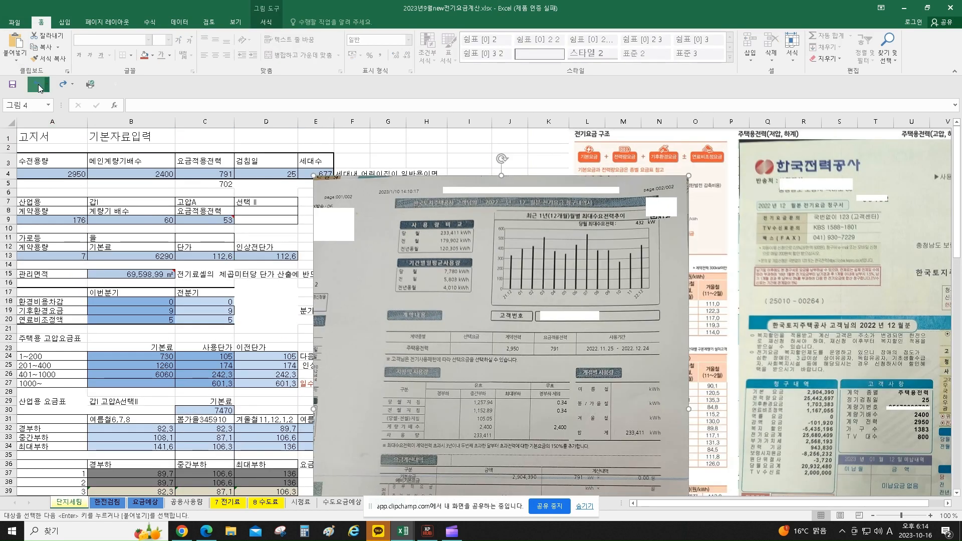
pyautogui.click(38, 84)
pyautogui.click(37, 83)
pyautogui.click(37, 84)
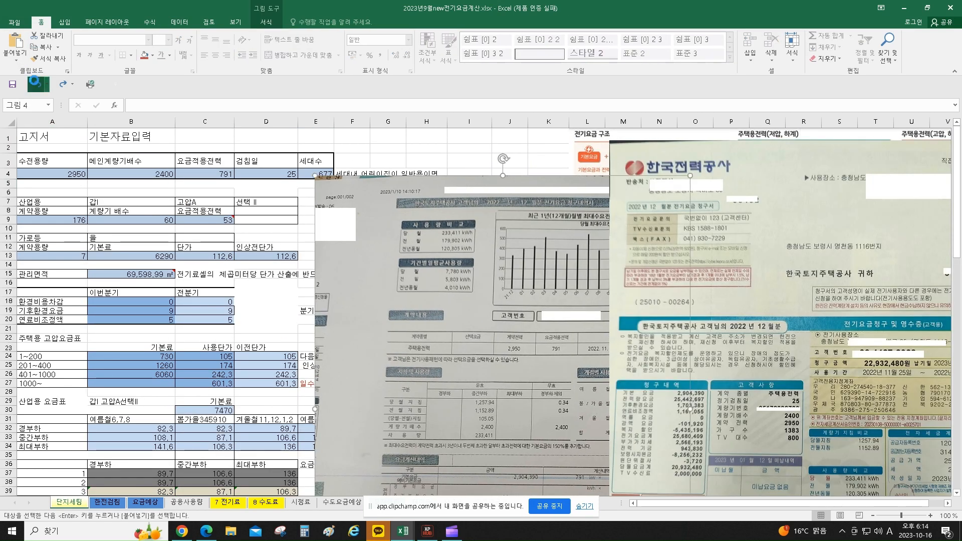
pyautogui.click(37, 83)
pyautogui.click(37, 84)
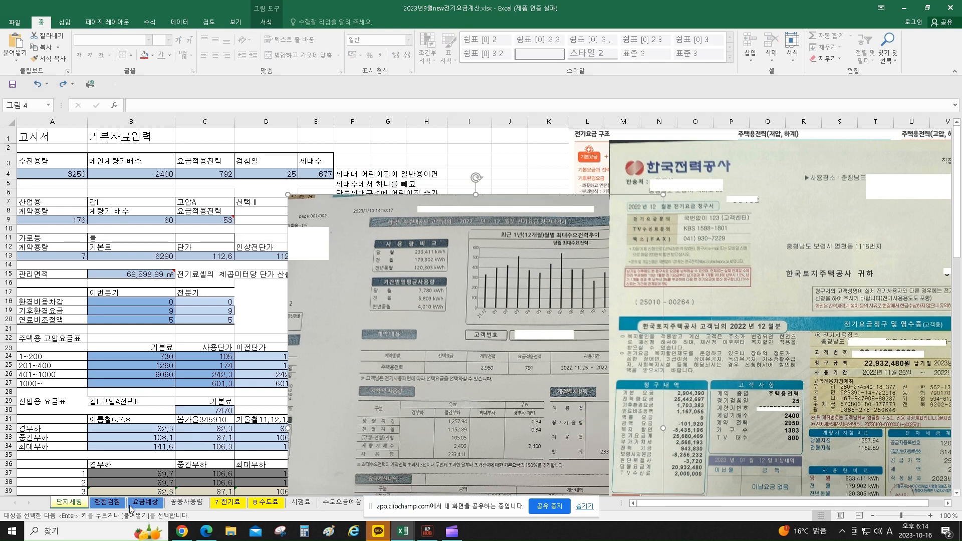
# Check the 전기차 모자분리 formula in K33 on 한전검침 and the 고지서 해당월 cell D5 on 요금예상.
pyautogui.click(110, 503)
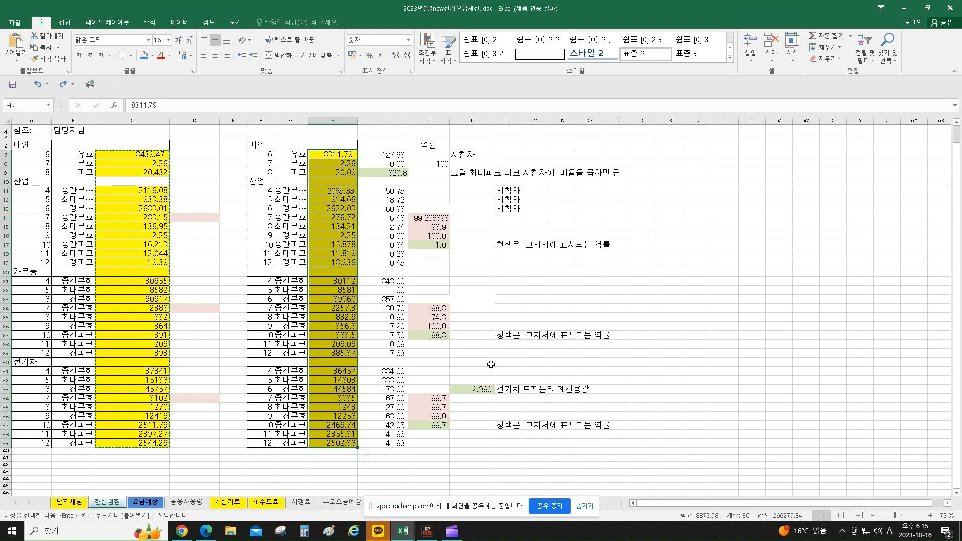
pyautogui.click(477, 388)
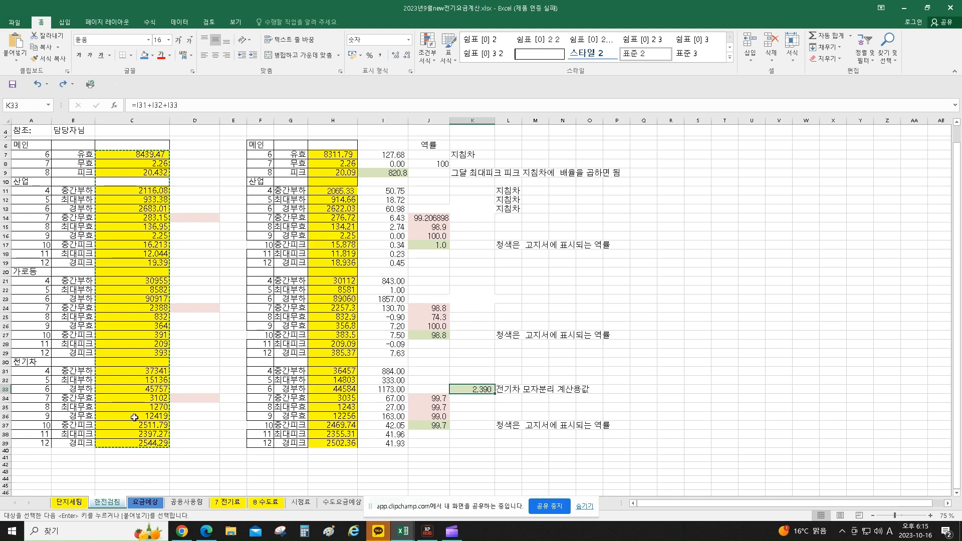
pyautogui.click(147, 503)
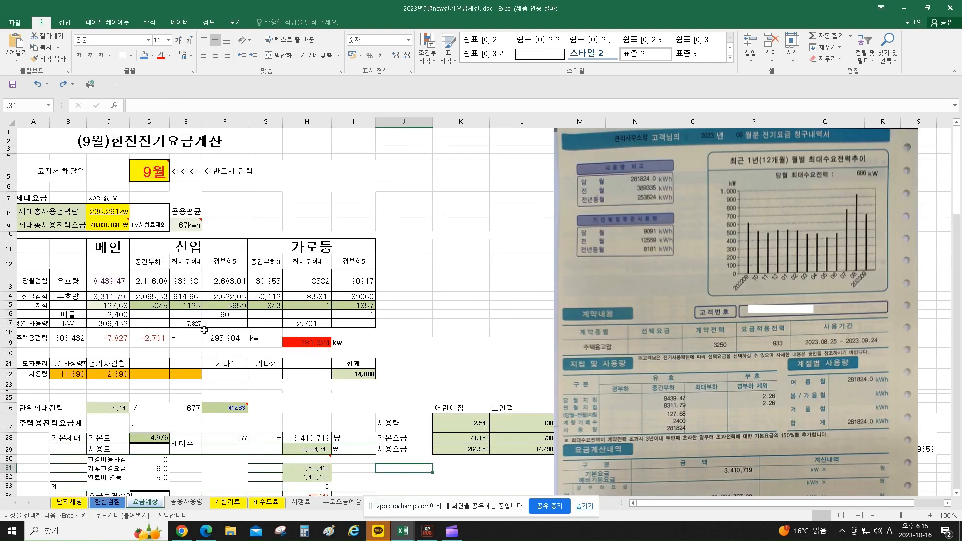
pyautogui.click(146, 174)
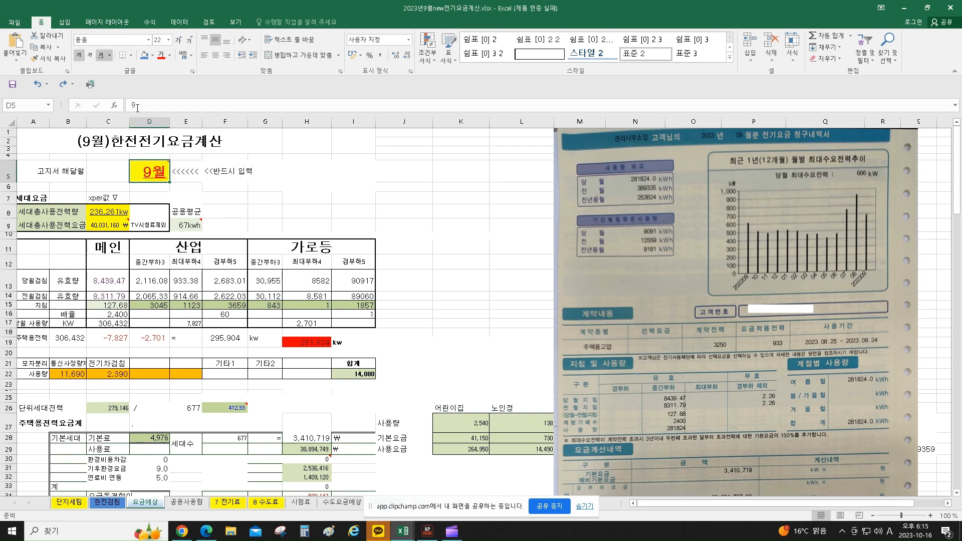
pyautogui.moveTo(146, 175)
# Review the meter reading and charge calculation tables on 요금예상 against the September bill image.
pyautogui.scroll(-1, 211, 169)
pyautogui.scroll(-2, 210, 169)
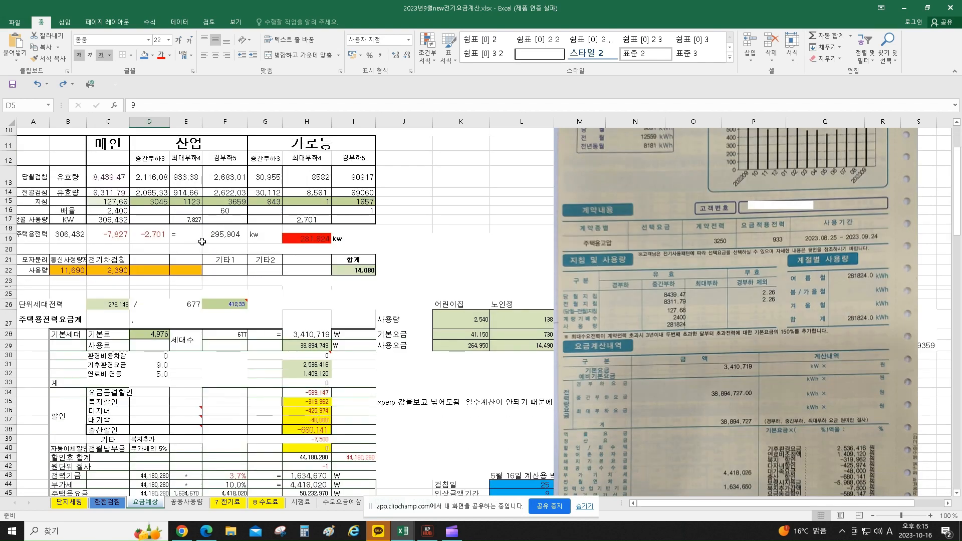
pyautogui.scroll(2, 201, 241)
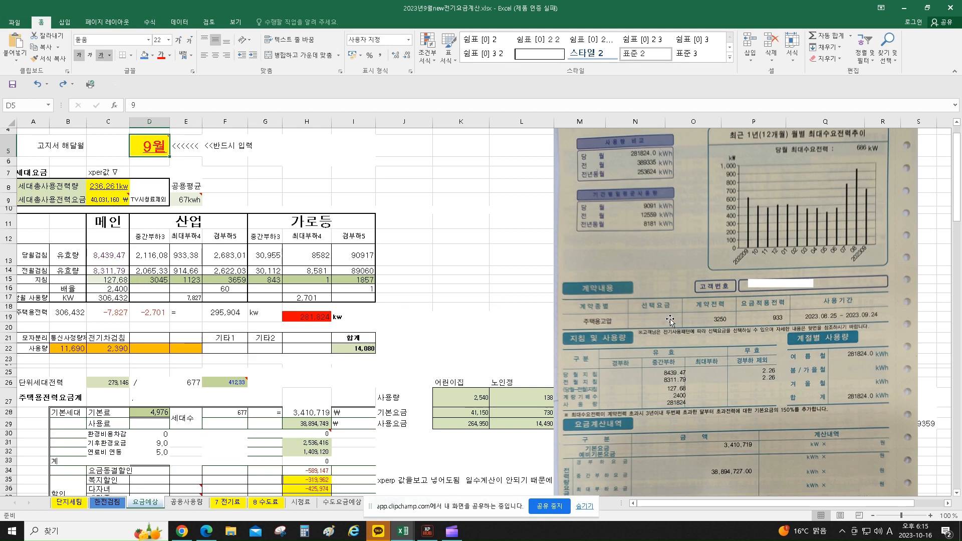
pyautogui.click(684, 247)
pyautogui.scroll(-2, 683, 245)
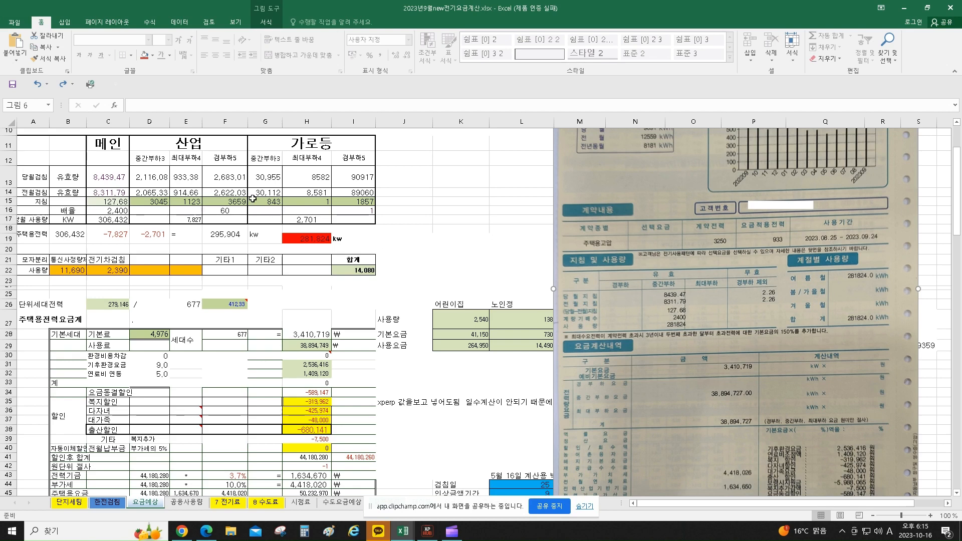
# Fill the 당월검침 and 전월검침 readings C13:I14 on 요금예상 with a light orange.
pyautogui.click(109, 176)
pyautogui.moveTo(108, 176); pyautogui.dragTo(357, 191)
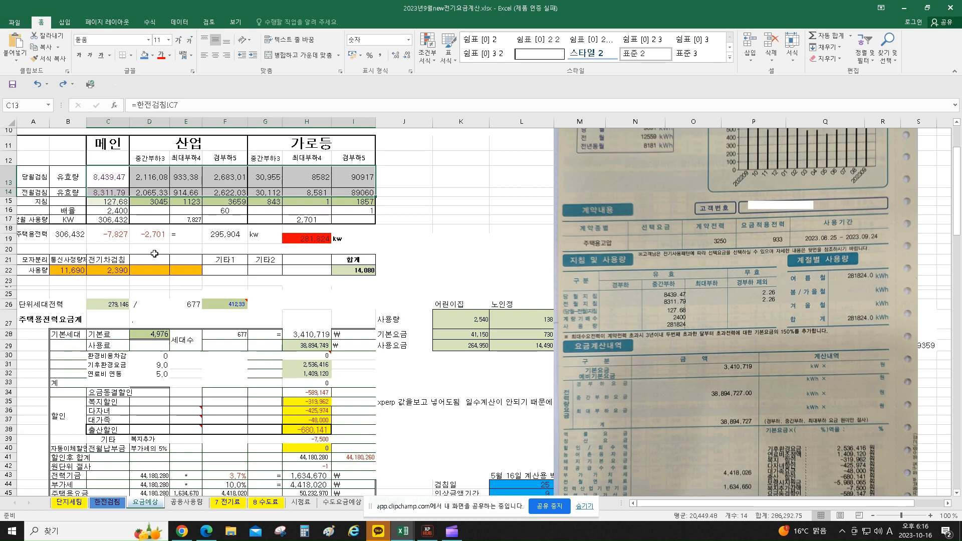
pyautogui.moveTo(99, 177); pyautogui.dragTo(348, 193)
pyautogui.click(154, 55)
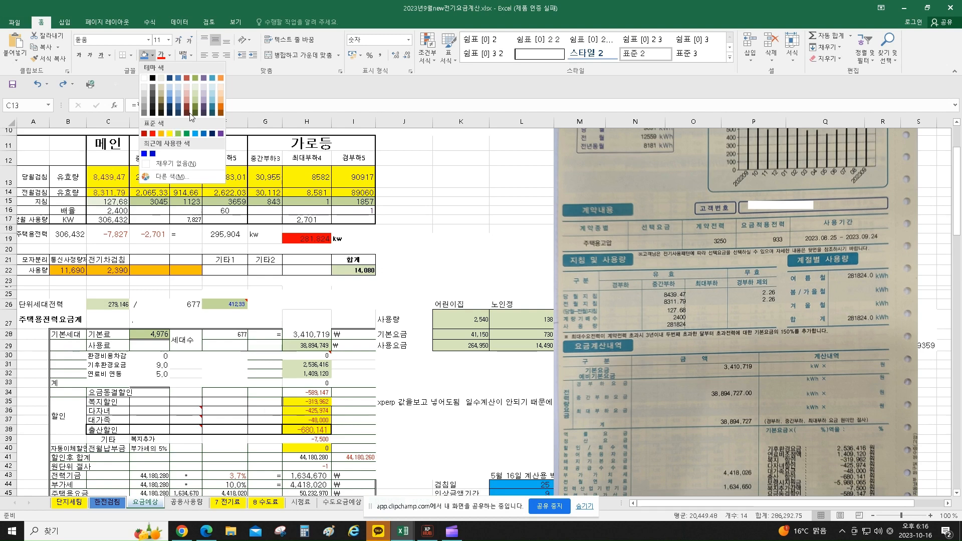
pyautogui.click(221, 88)
pyautogui.click(464, 229)
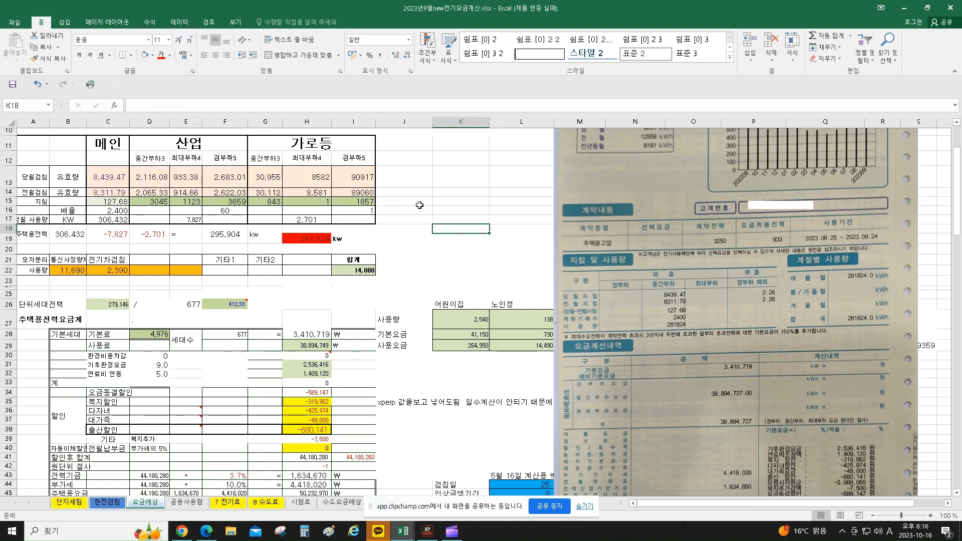
# Check the source formulas of the 배율 multipliers for 메인 in C16 and 산업 in F16.
pyautogui.scroll(-3, 440, 204)
pyautogui.scroll(3, 441, 203)
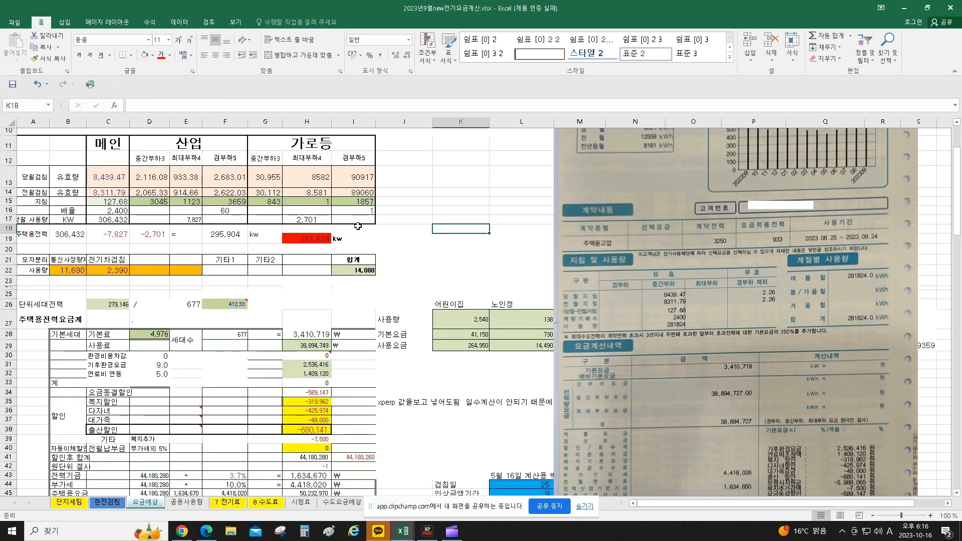
pyautogui.click(112, 210)
pyautogui.click(233, 207)
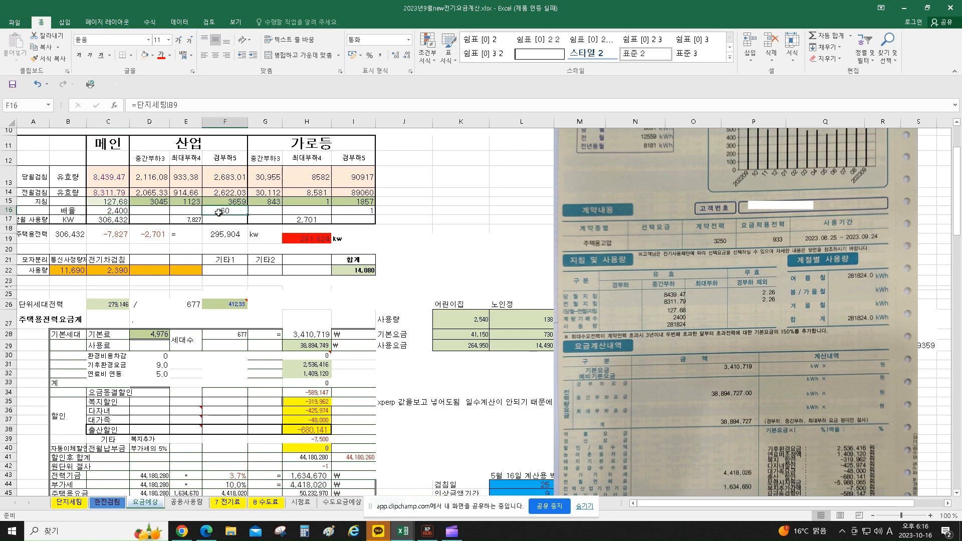
pyautogui.click(115, 214)
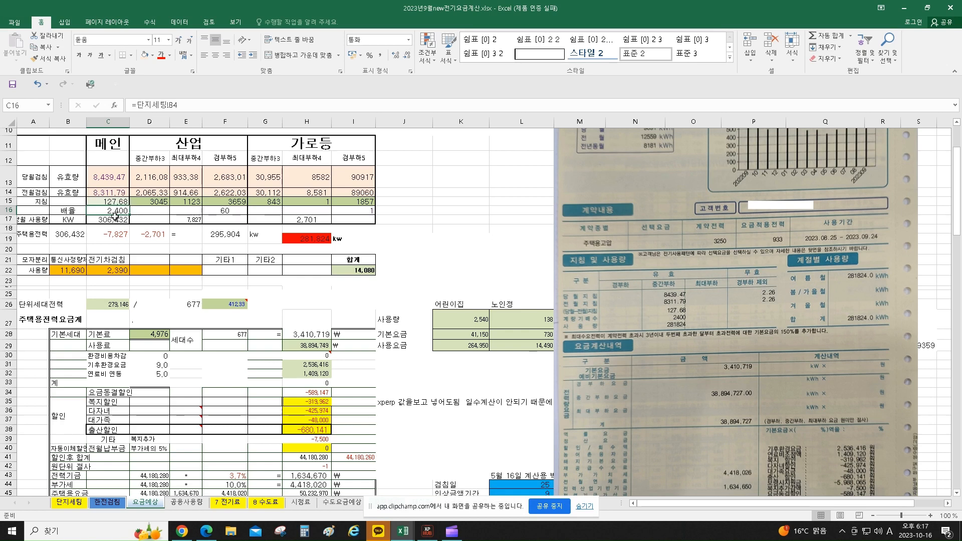
pyautogui.click(230, 212)
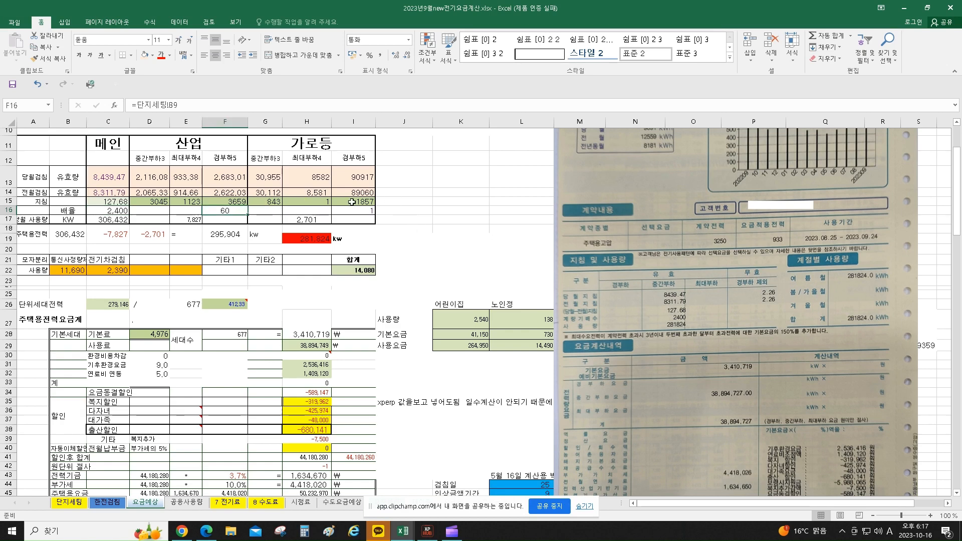
pyautogui.scroll(-1, 408, 214)
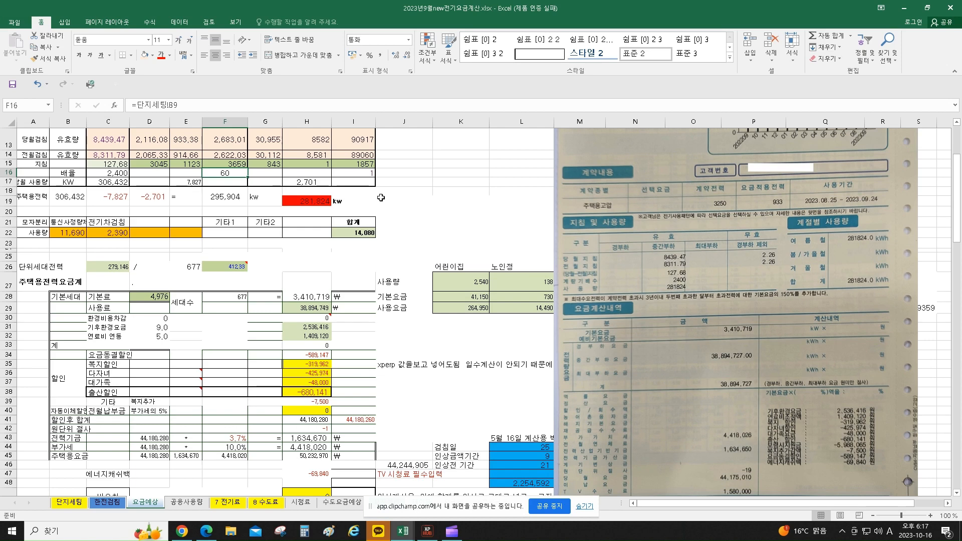
# Check the formula of the 주택용전력 kW result in H19 on 요금예상.
pyautogui.scroll(1, 108, 199)
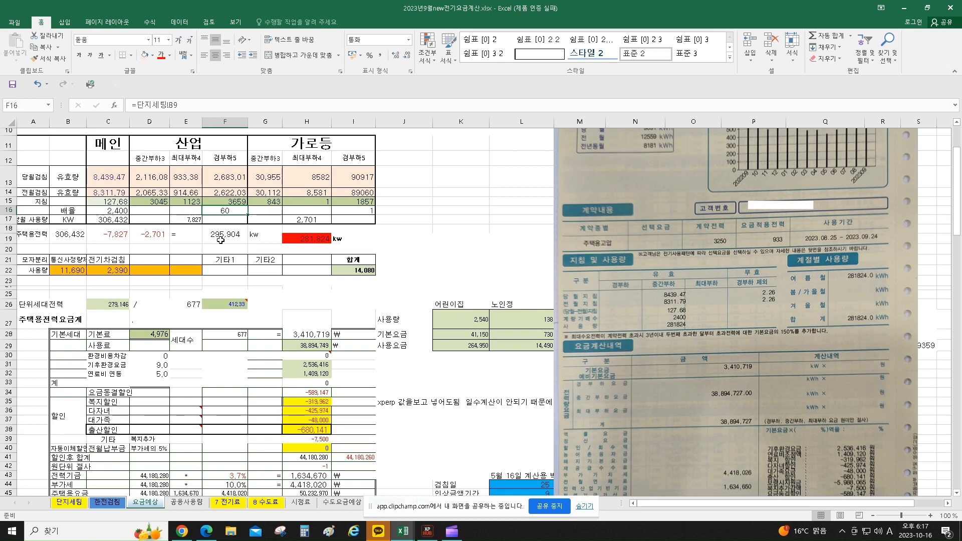
pyautogui.click(307, 239)
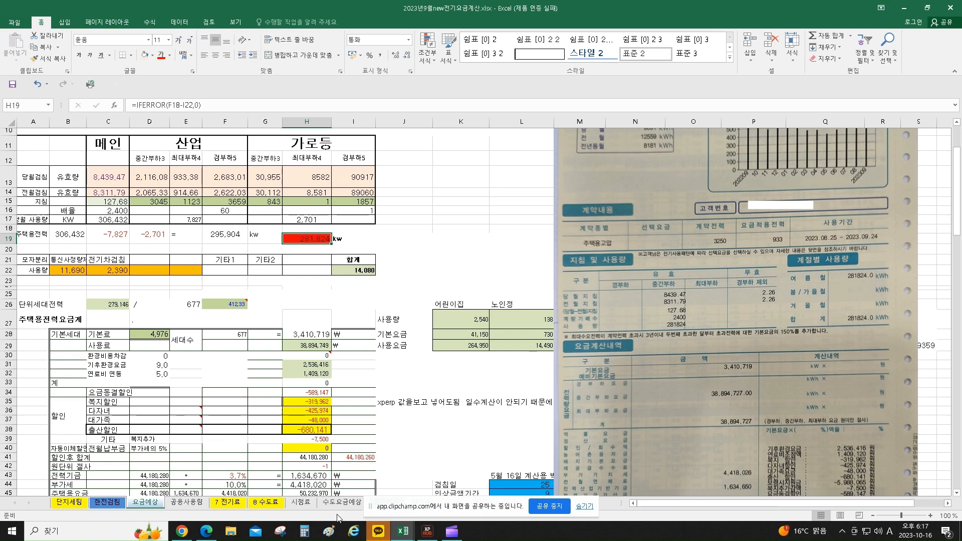
pyautogui.click(413, 440)
pyautogui.scroll(-4, 408, 372)
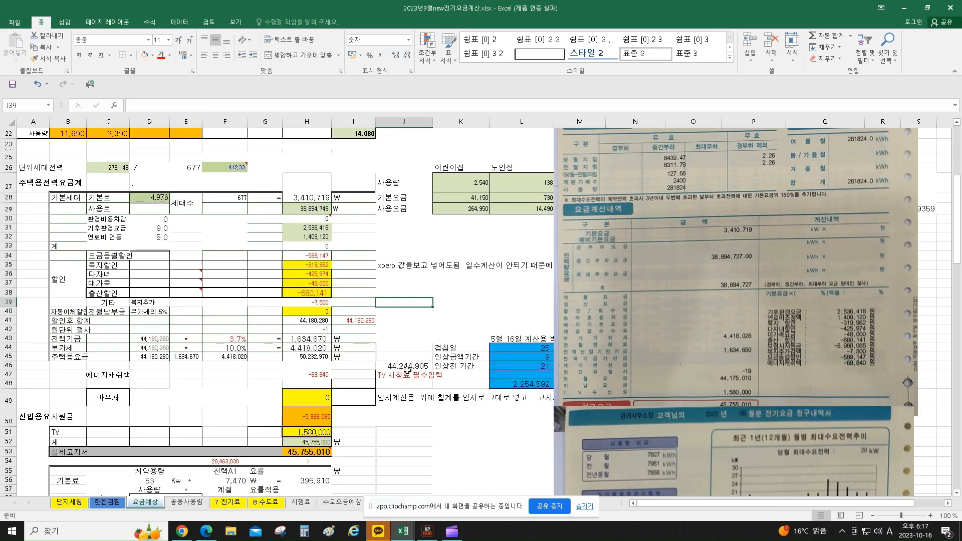
# Hide the screen-sharing notice, look at the 약정사용량 total on 모자분리 and return to 요금예상.
pyautogui.click(584, 506)
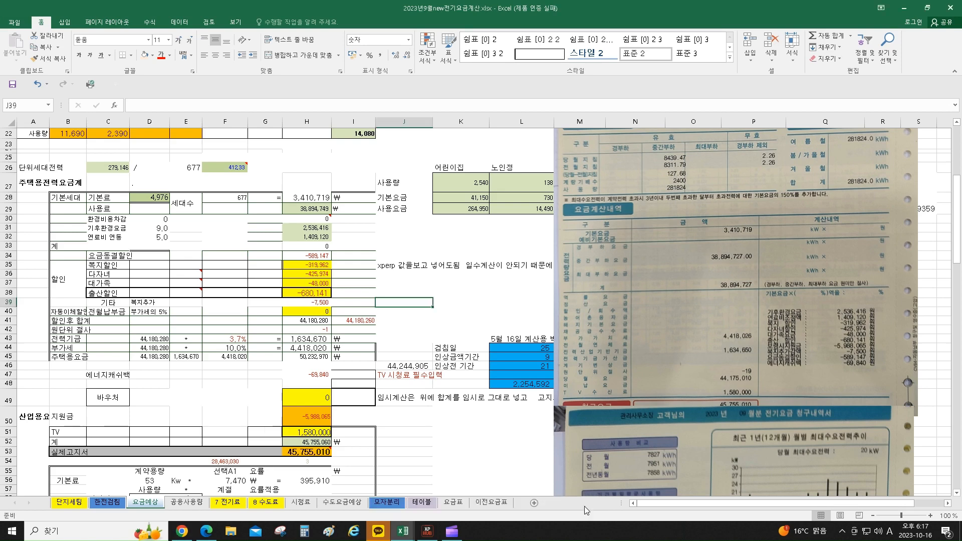
pyautogui.click(385, 502)
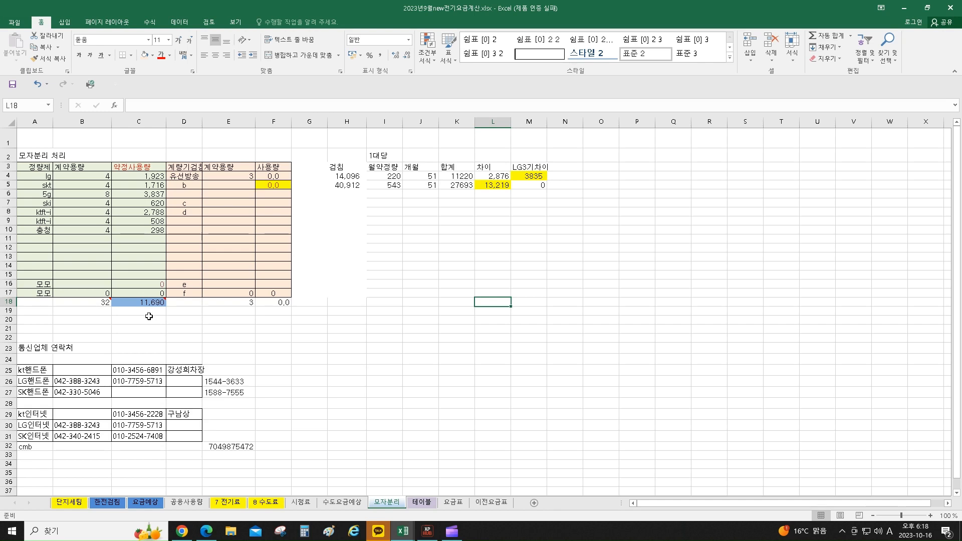
pyautogui.click(150, 502)
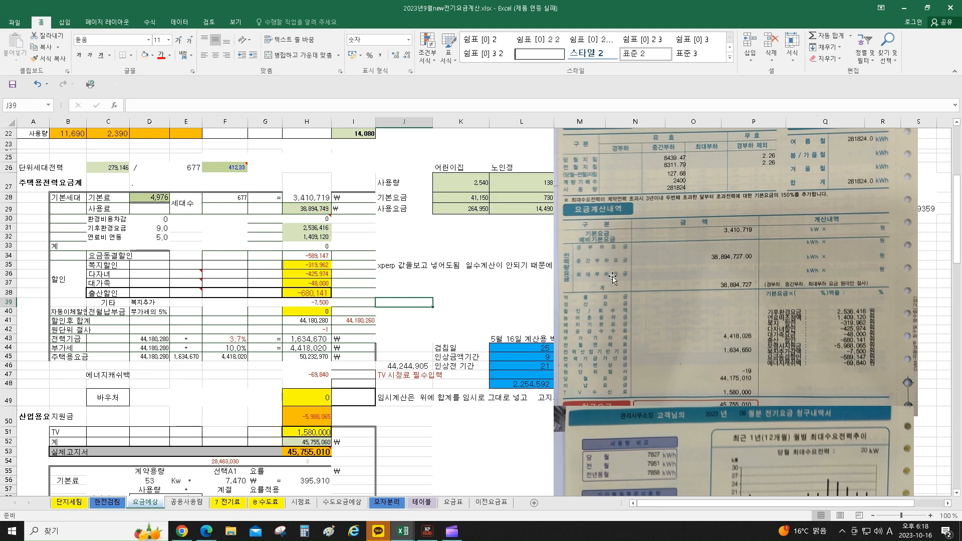
# Change the fill of the 주택용전력 kW result in H19 to light orange.
pyautogui.scroll(2, 369, 244)
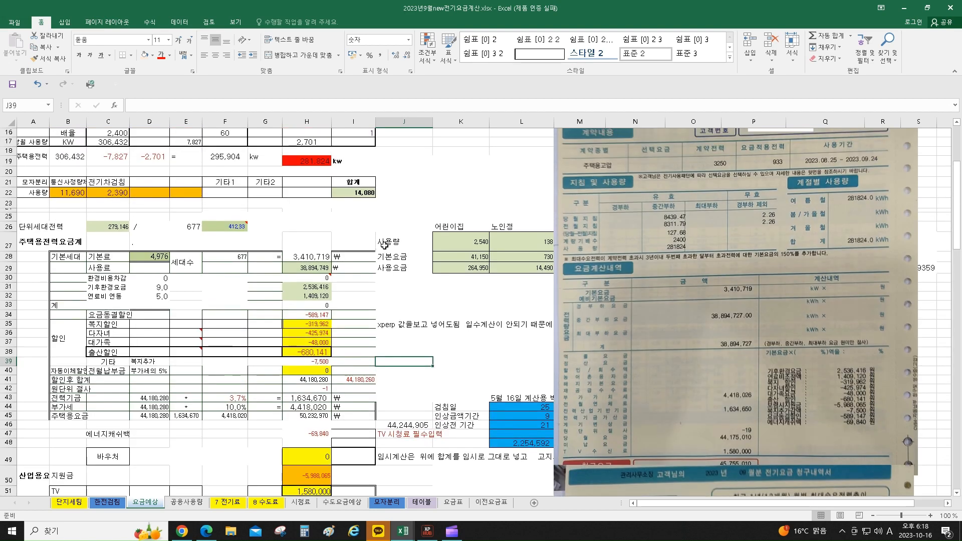
pyautogui.click(310, 159)
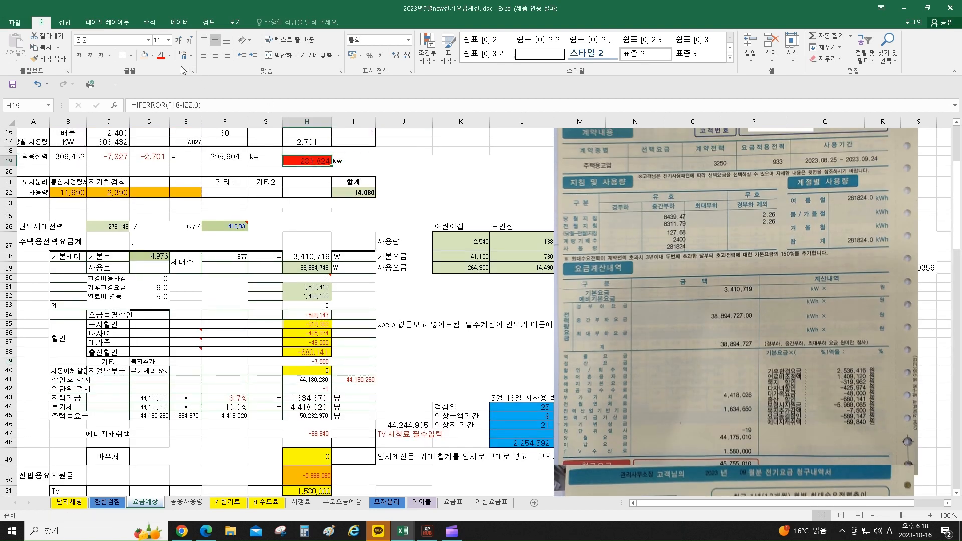
pyautogui.click(152, 55)
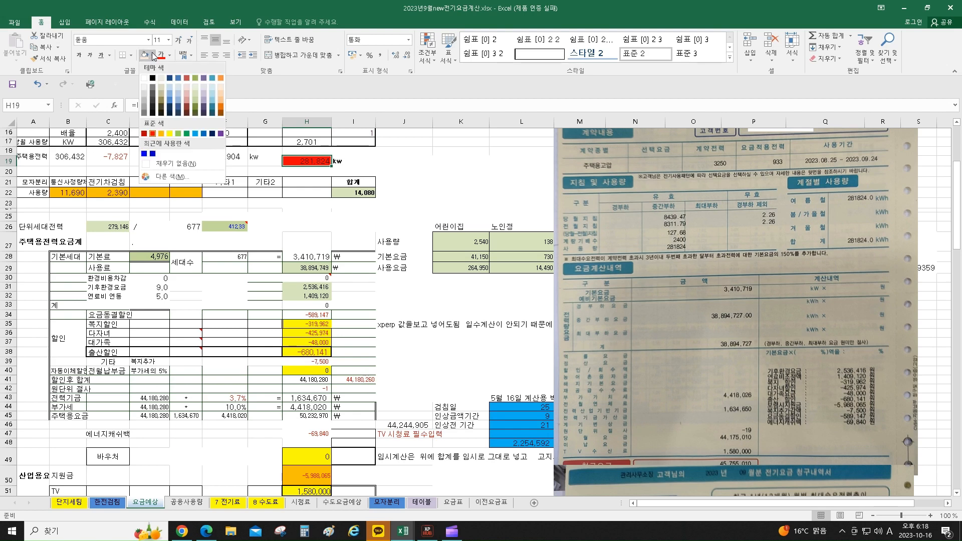
pyautogui.click(219, 85)
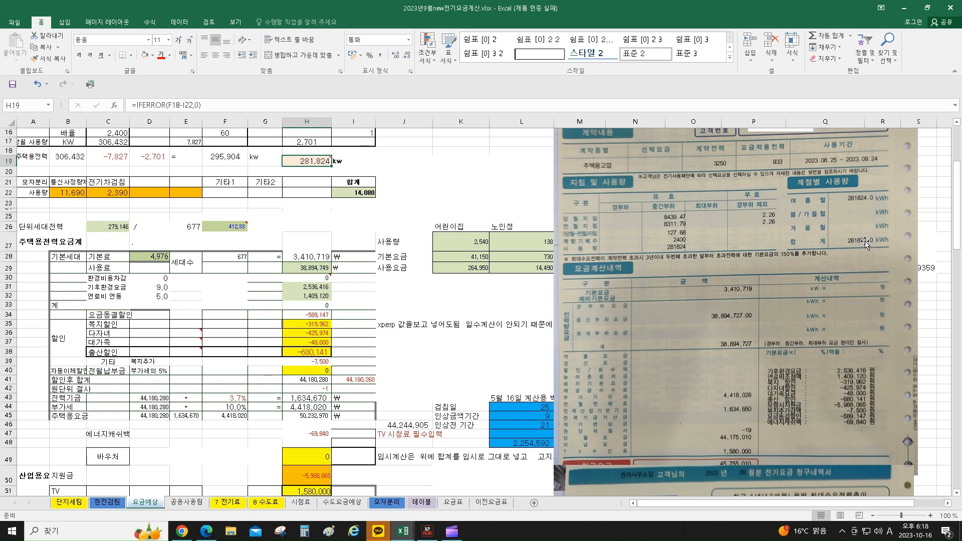
# Compare H19 with the bill image and check the 단위세대전력 formulas in C26 and F26.
pyautogui.moveTo(307, 161)
pyautogui.scroll(-2, 394, 181)
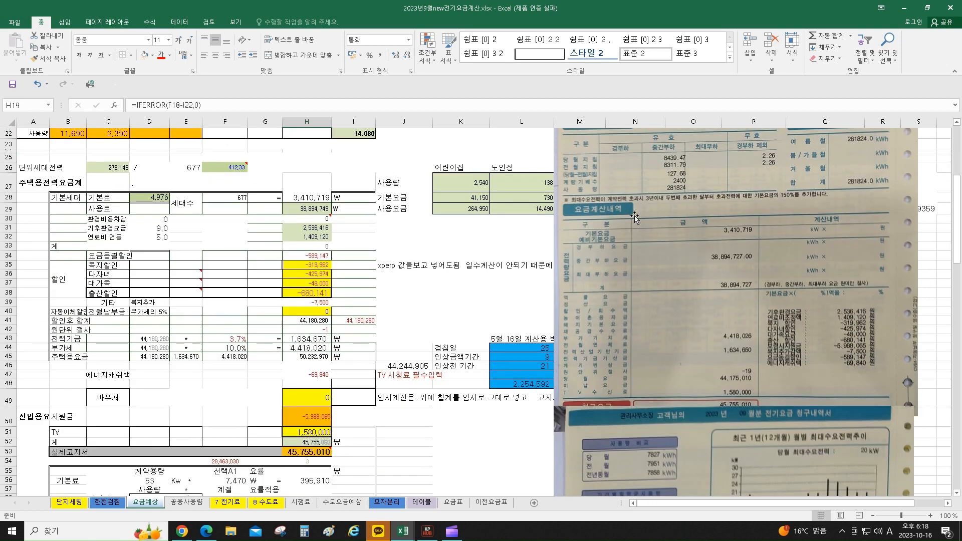
pyautogui.scroll(1, 421, 263)
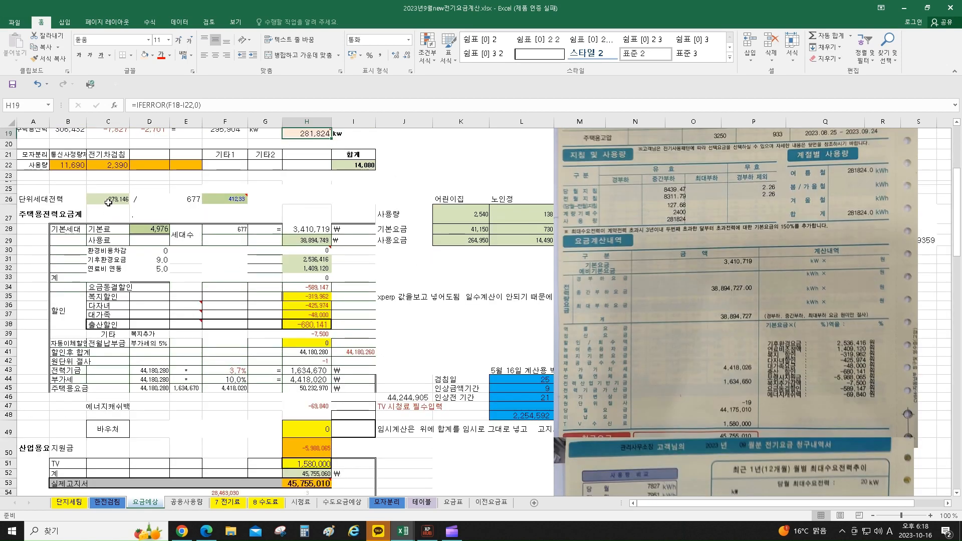
pyautogui.click(108, 199)
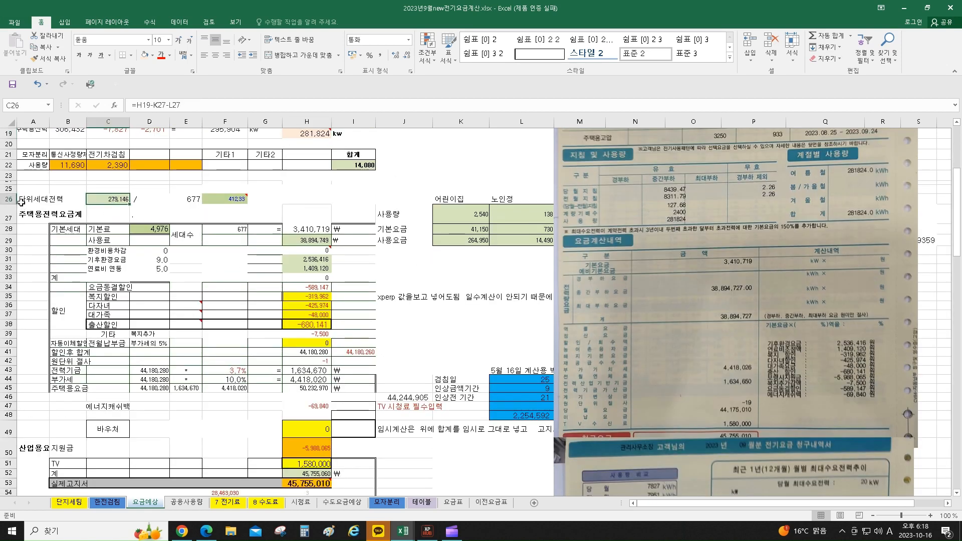
pyautogui.click(230, 201)
pyautogui.click(109, 200)
pyautogui.scroll(1, 352, 206)
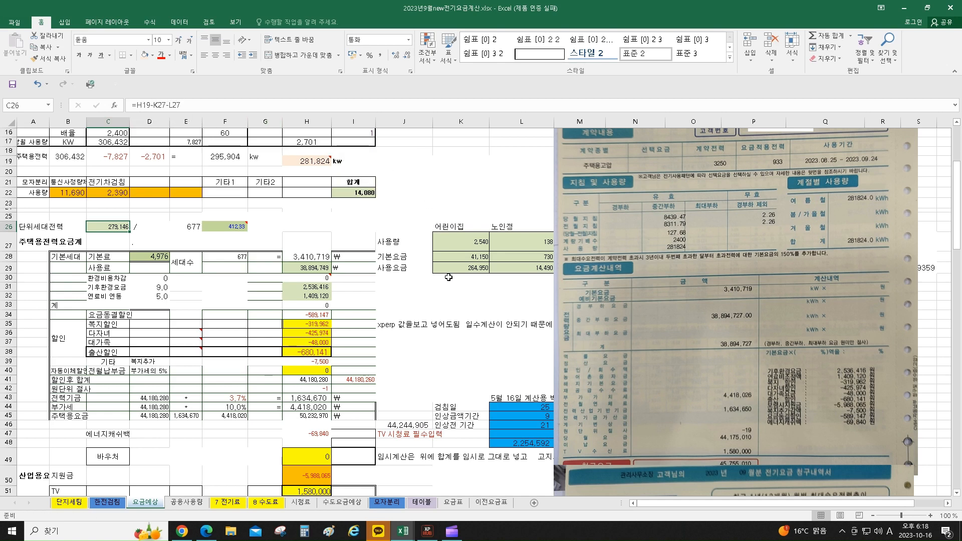
# Check the source formulas of the 어린이집 and 노인정 사용량 in K27 and L27 and of the household count in E26.
pyautogui.click(471, 249)
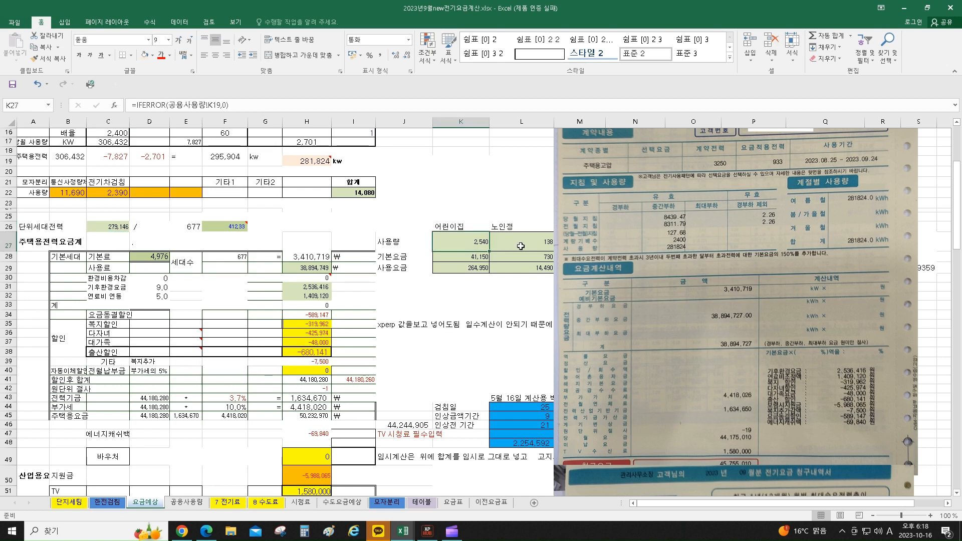
pyautogui.click(535, 243)
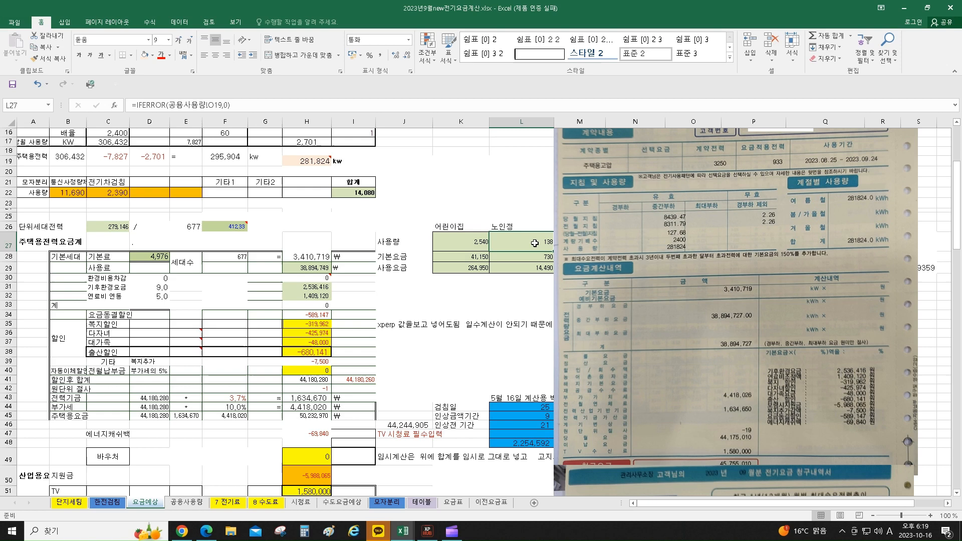
pyautogui.click(456, 244)
pyautogui.click(529, 244)
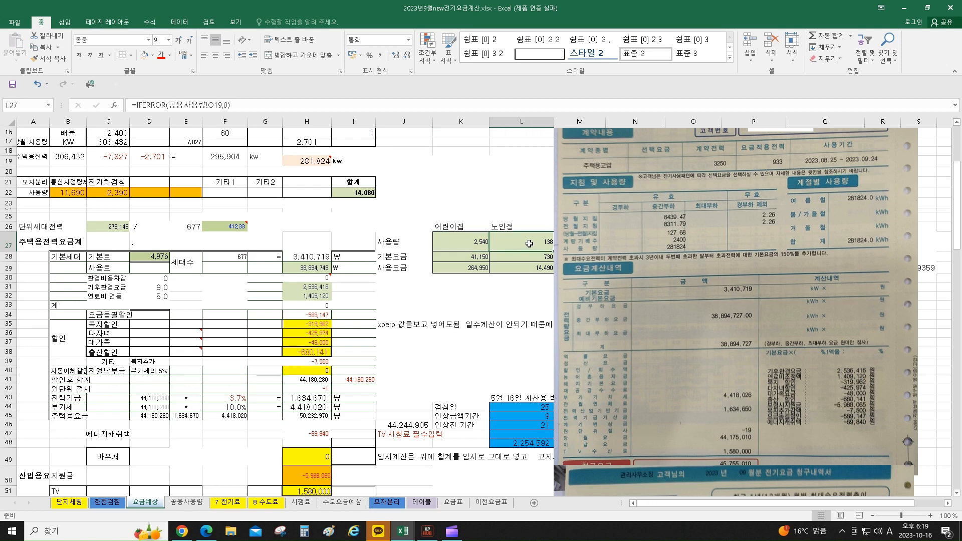
pyautogui.click(470, 246)
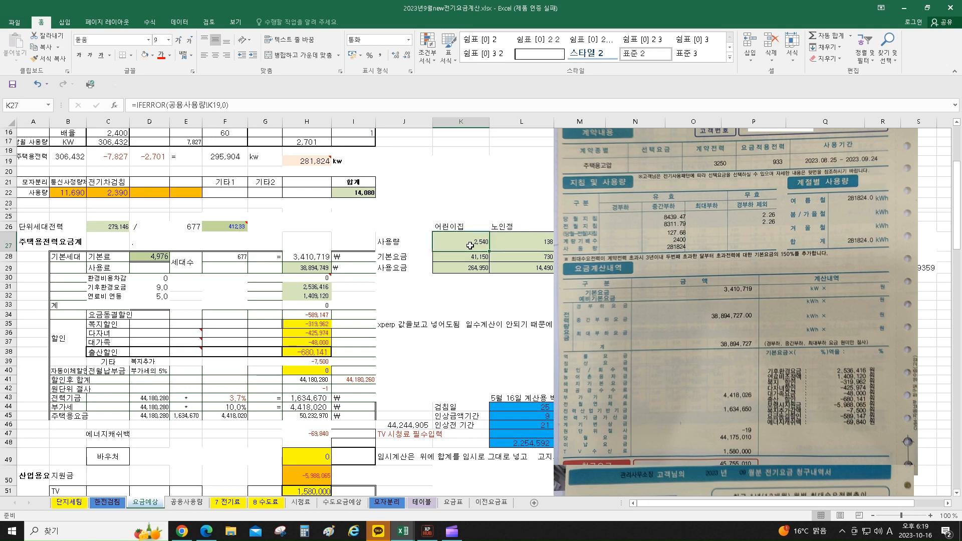
pyautogui.click(541, 242)
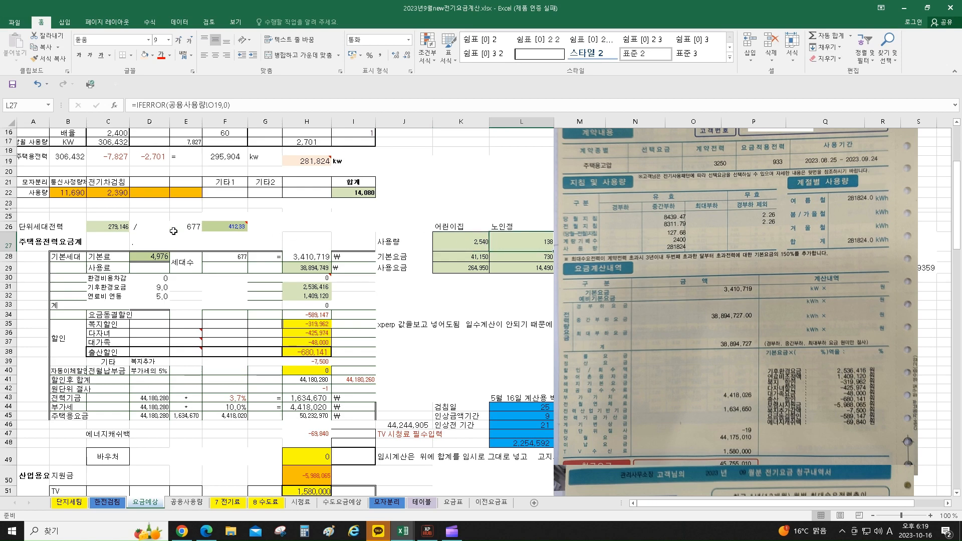
pyautogui.click(117, 230)
pyautogui.click(194, 228)
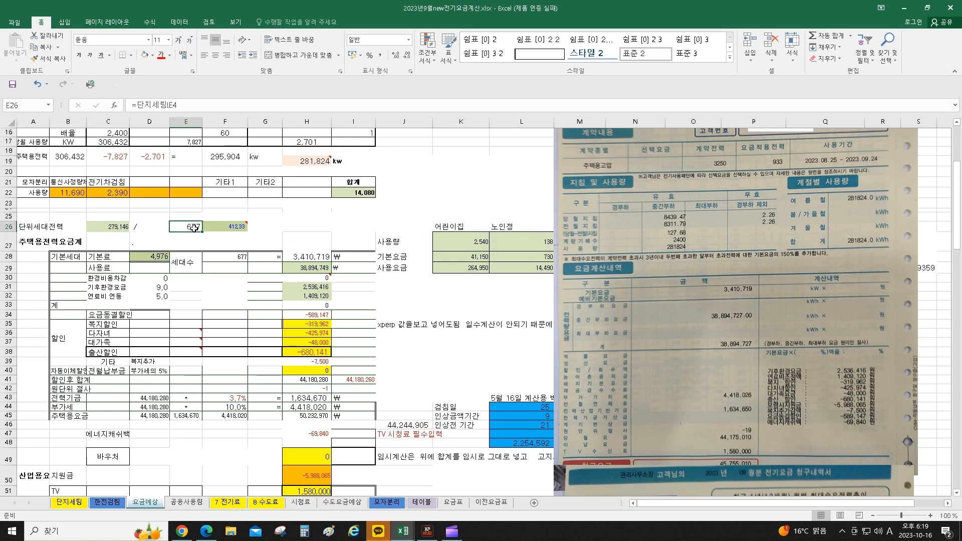
# Test the 기본료 calculation by setting the 단위세대전력 in F26 to 400 and to 401 in turn.
pyautogui.click(239, 228)
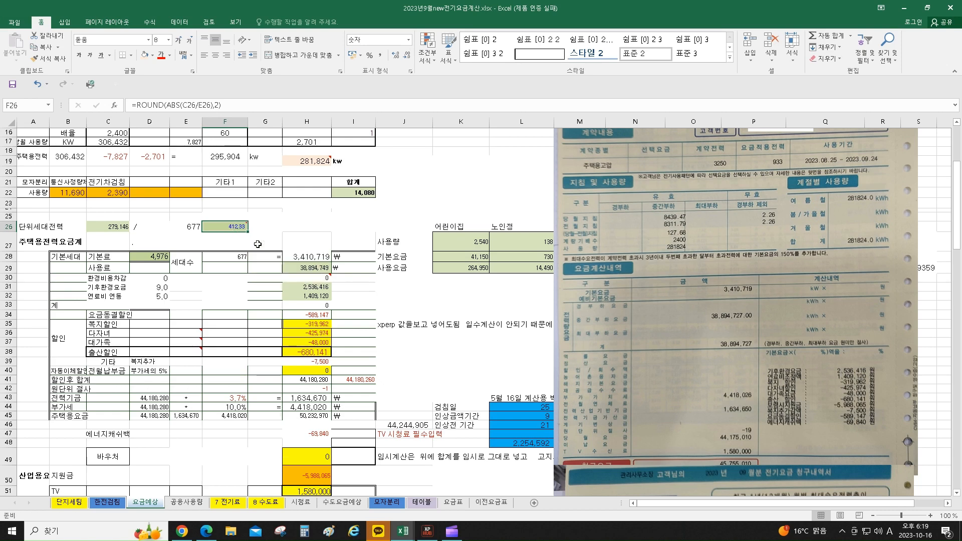
pyautogui.write('400')
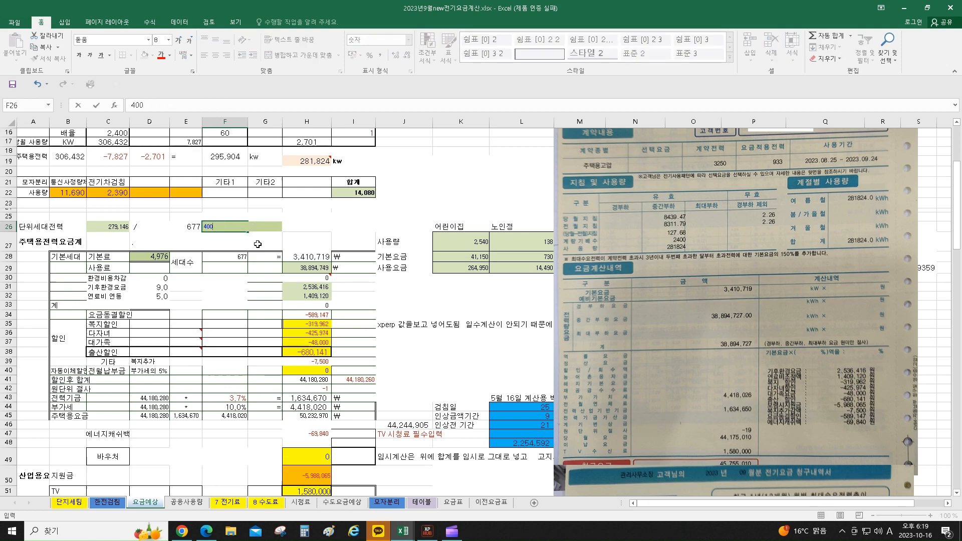
pyautogui.press('Return')
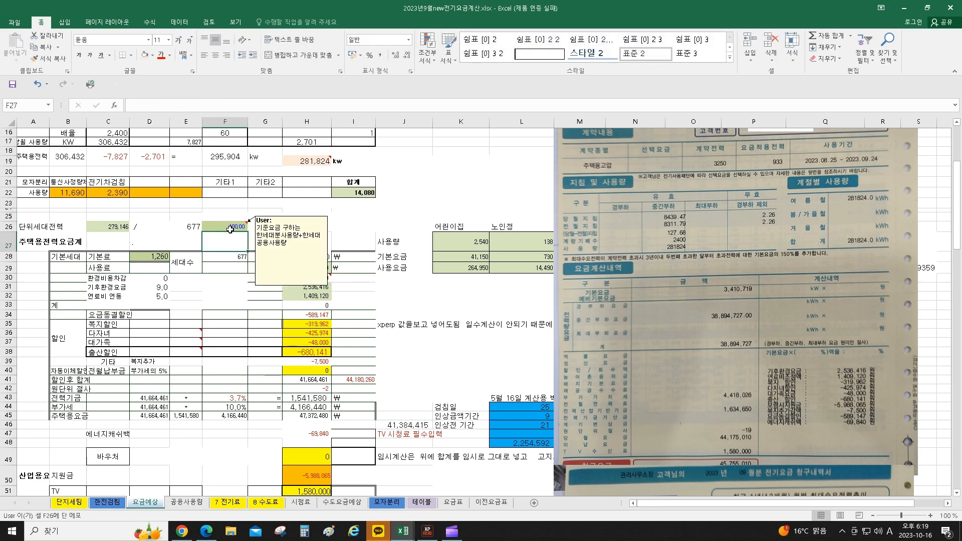
pyautogui.moveTo(223, 228)
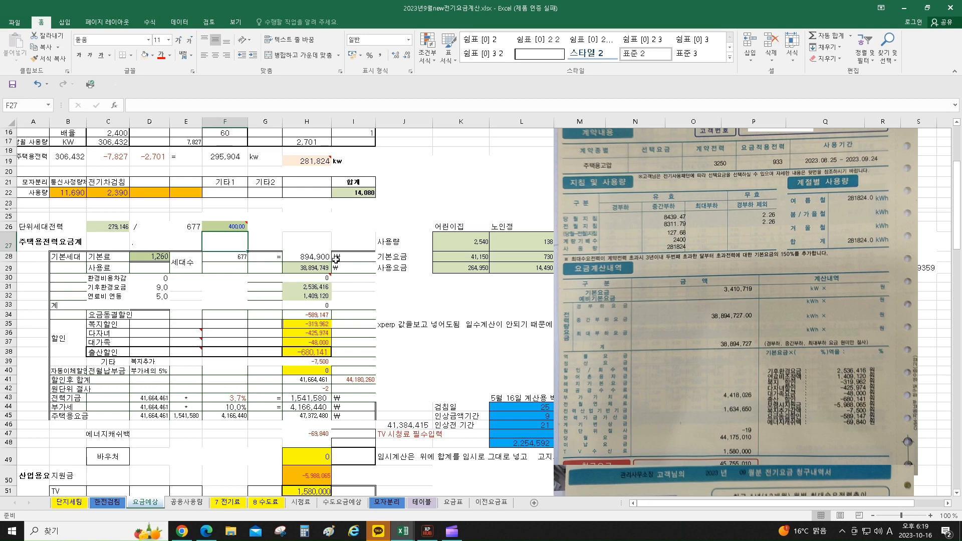
pyautogui.click(228, 225)
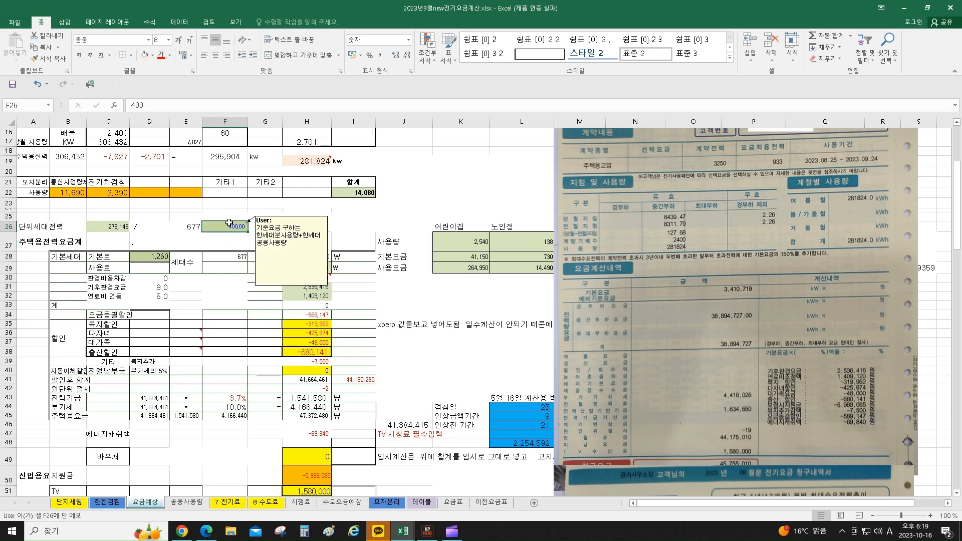
pyautogui.write('401')
pyautogui.press('Return')
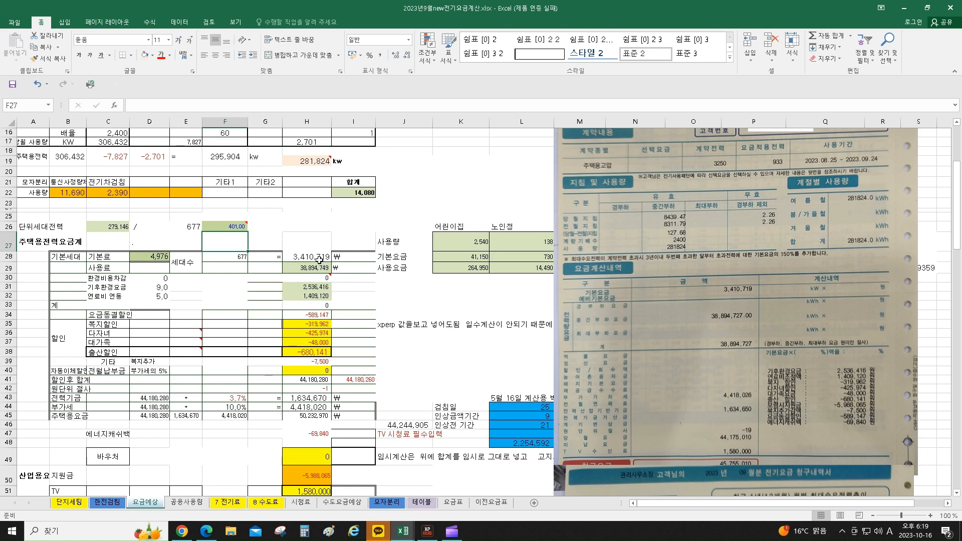
# Check the 기본료 formula in H28 and fill the 기본료 unit rate in D28 with red.
pyautogui.click(319, 258)
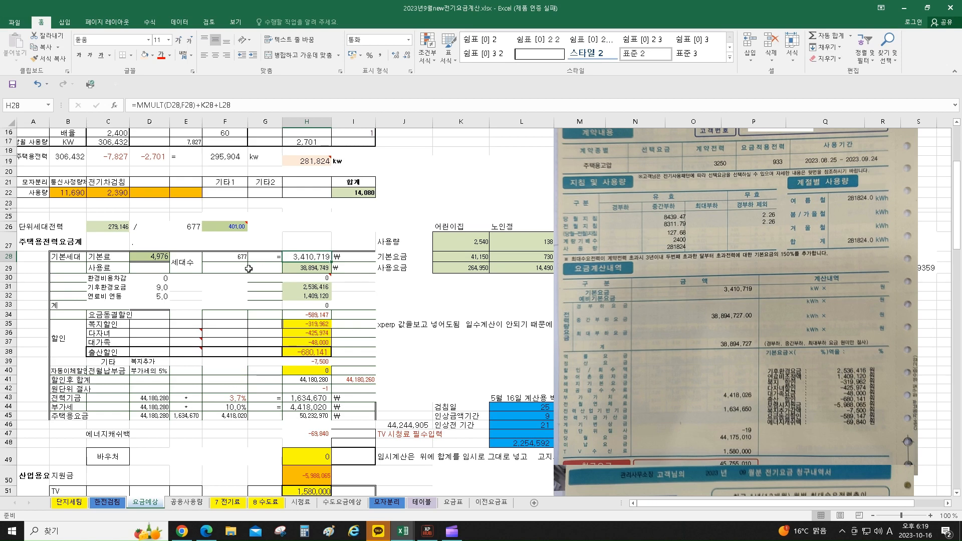
pyautogui.click(148, 258)
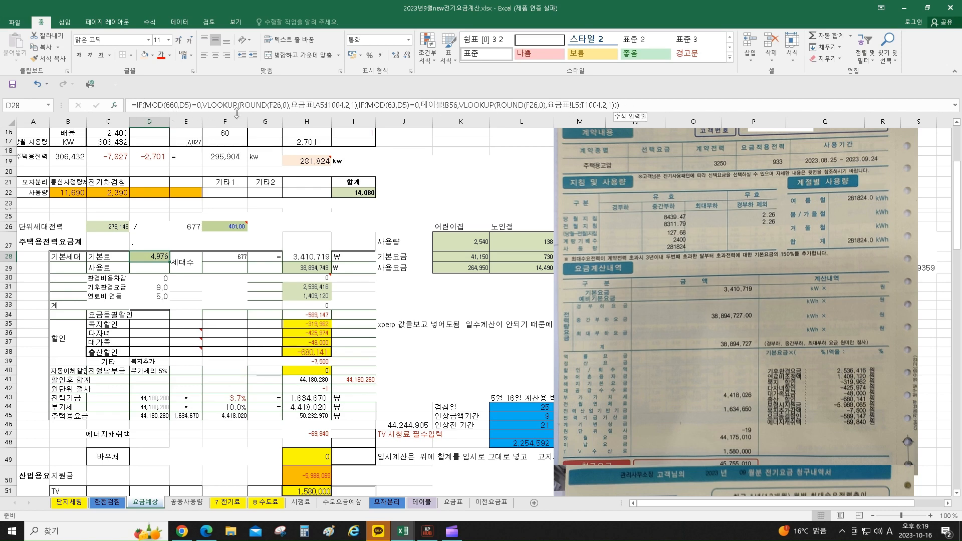
pyautogui.click(169, 55)
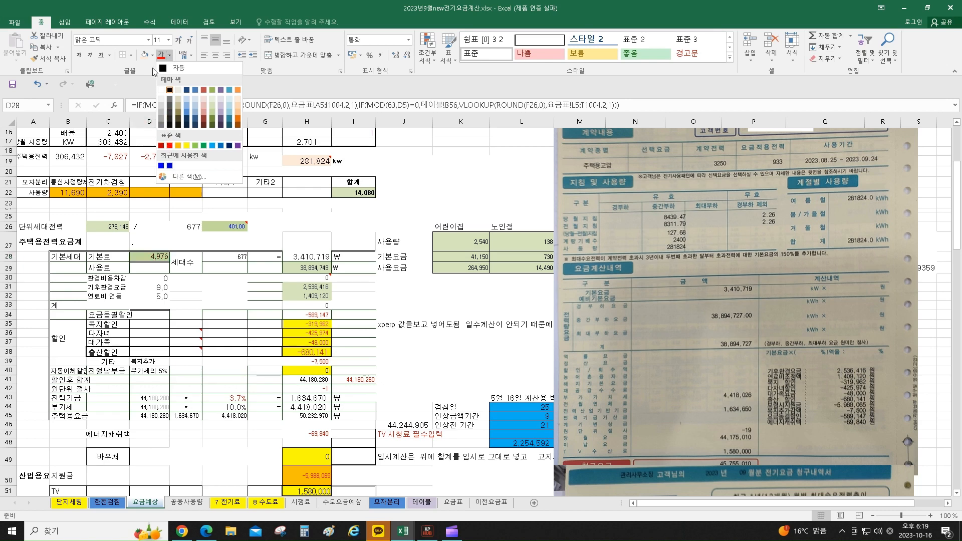
pyautogui.click(151, 55)
pyautogui.click(151, 145)
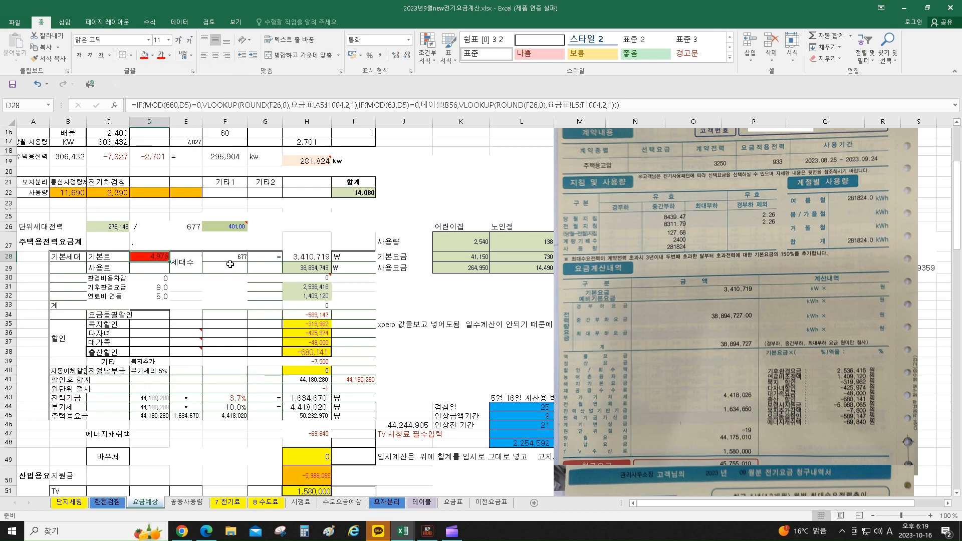
pyautogui.click(317, 217)
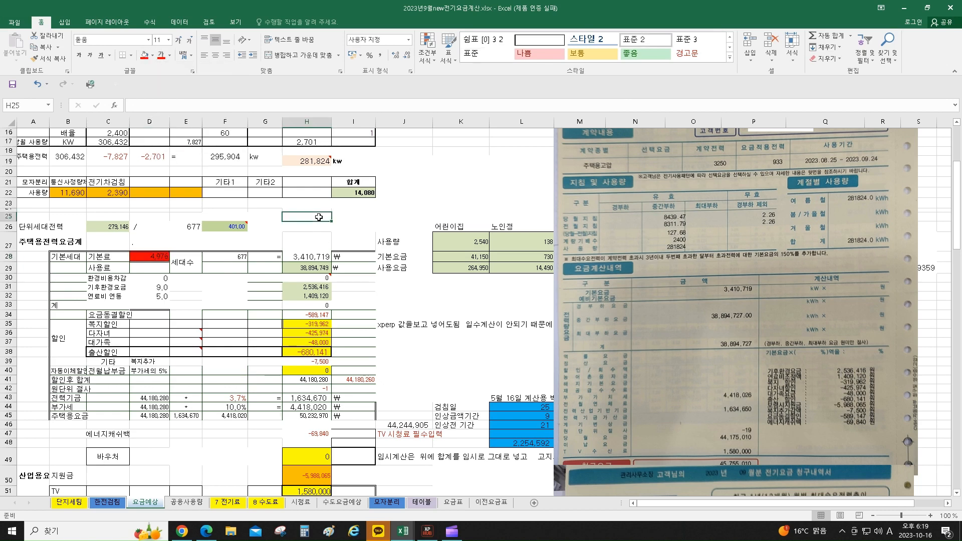
# Set the 단위세대전력 in F26 to 450.
pyautogui.click(233, 227)
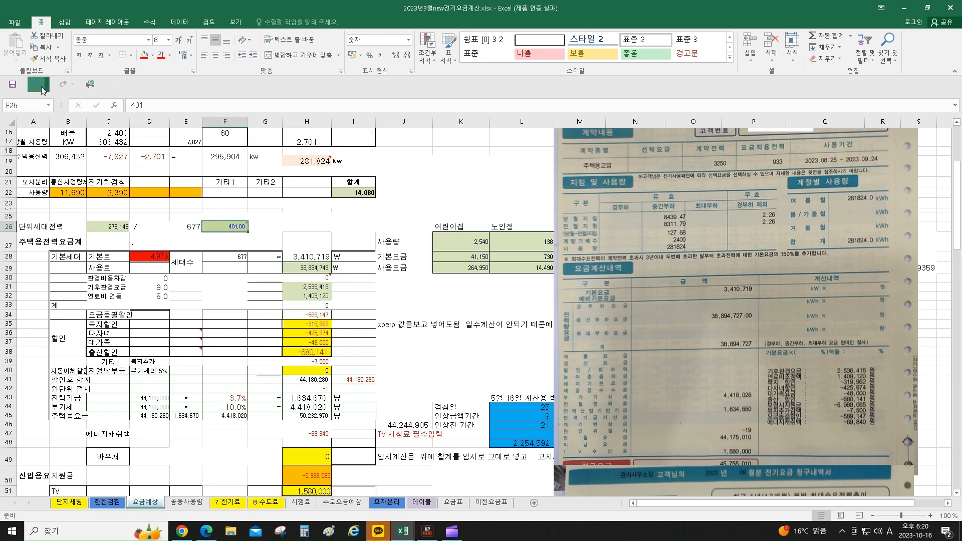
pyautogui.moveTo(245, 223)
pyautogui.write('45')
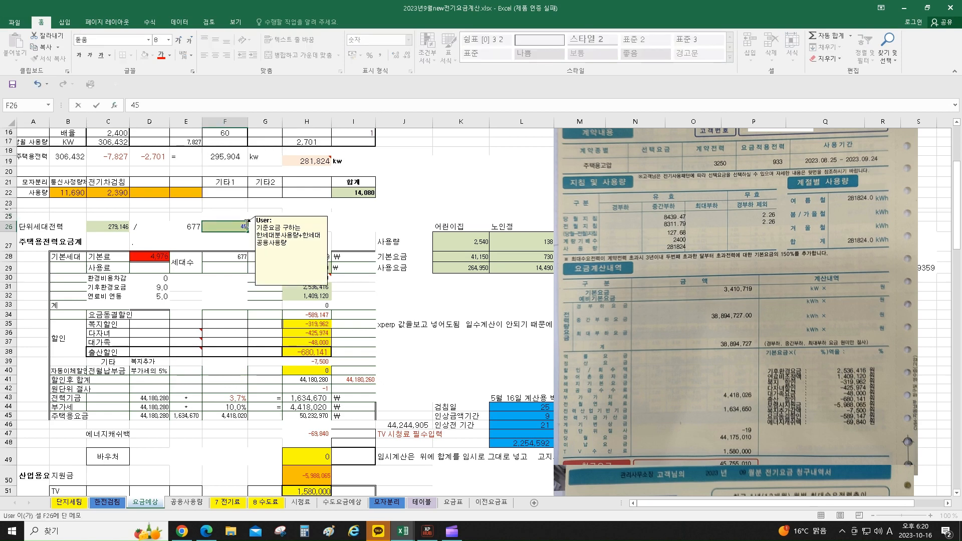
pyautogui.press('Return')
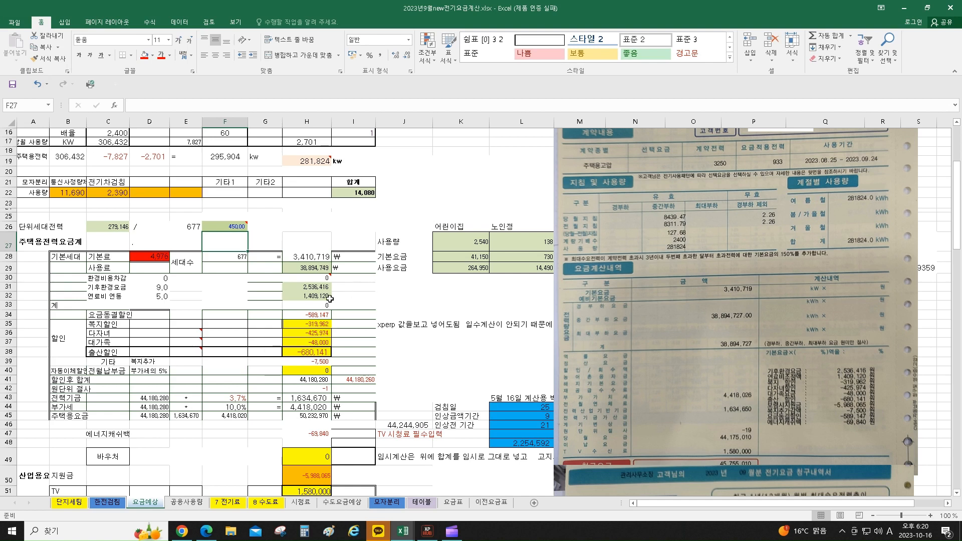
pyautogui.click(235, 227)
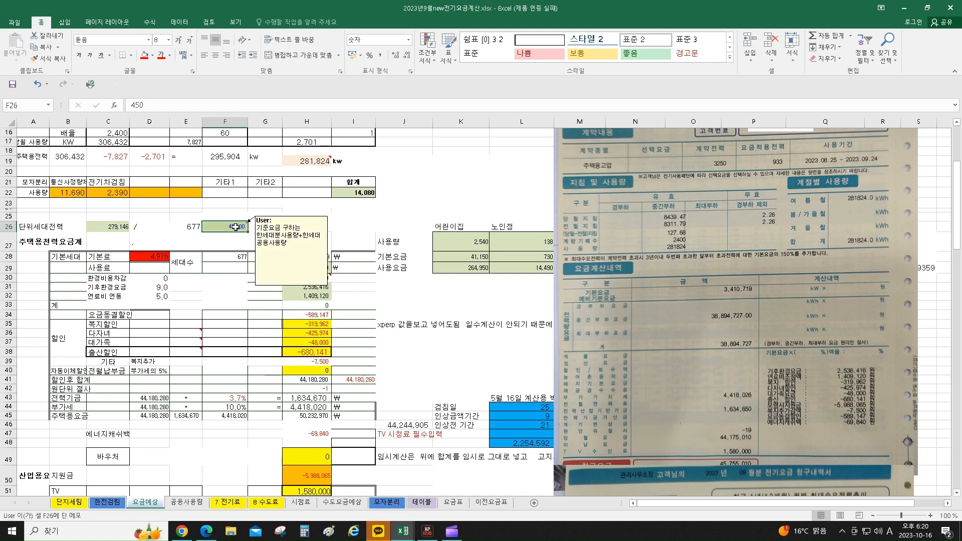
# Undo the test entries in F26 and the red fill of D28 until F26 holds its ROUND formula again.
pyautogui.click(39, 87)
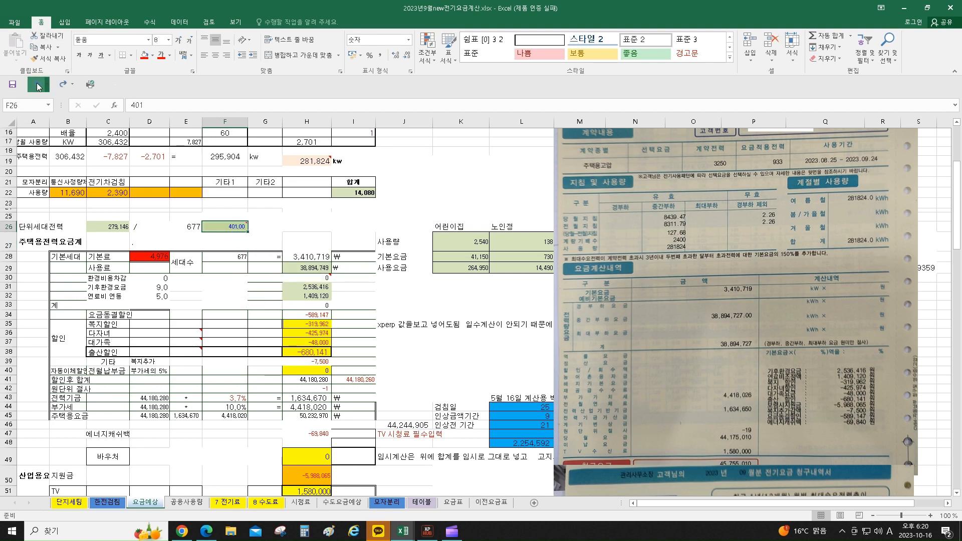
pyautogui.click(38, 87)
pyautogui.click(38, 86)
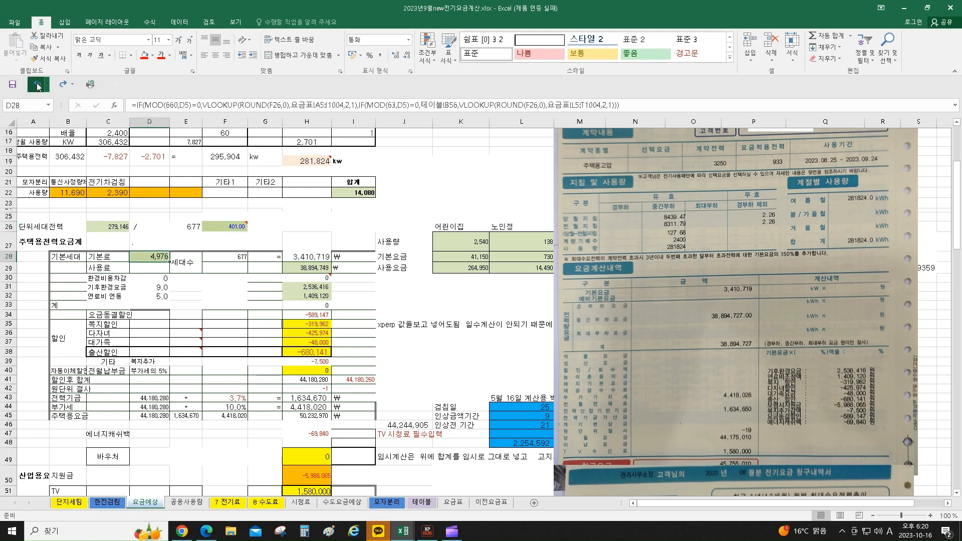
pyautogui.click(38, 86)
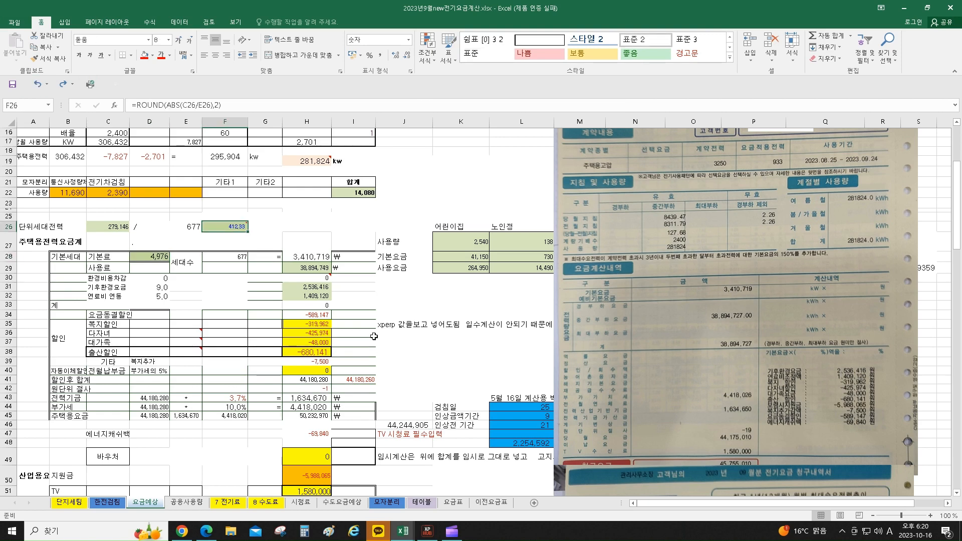
pyautogui.click(451, 295)
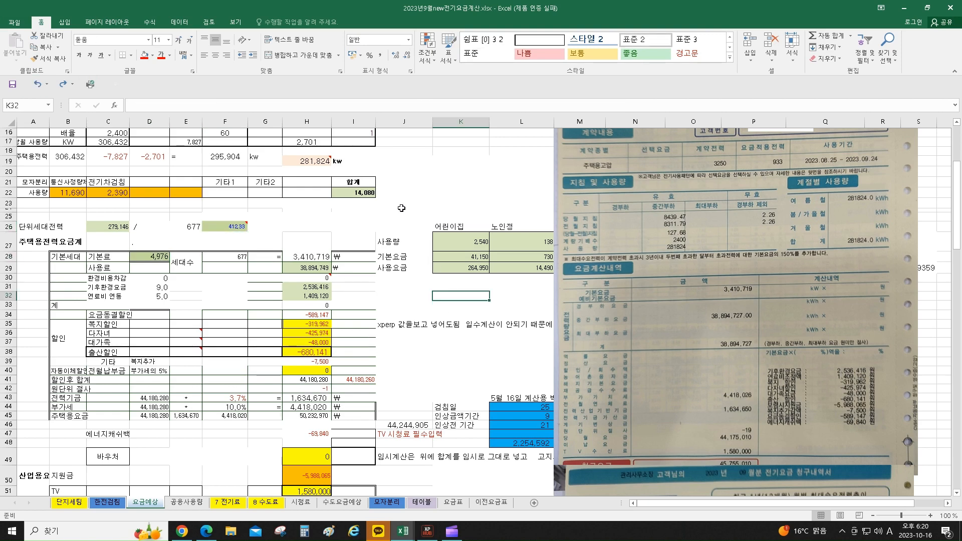
# Check the formulas of the 기본료 total in H28 and the 사용료 in H29 against the bill.
pyautogui.scroll(-1, 402, 207)
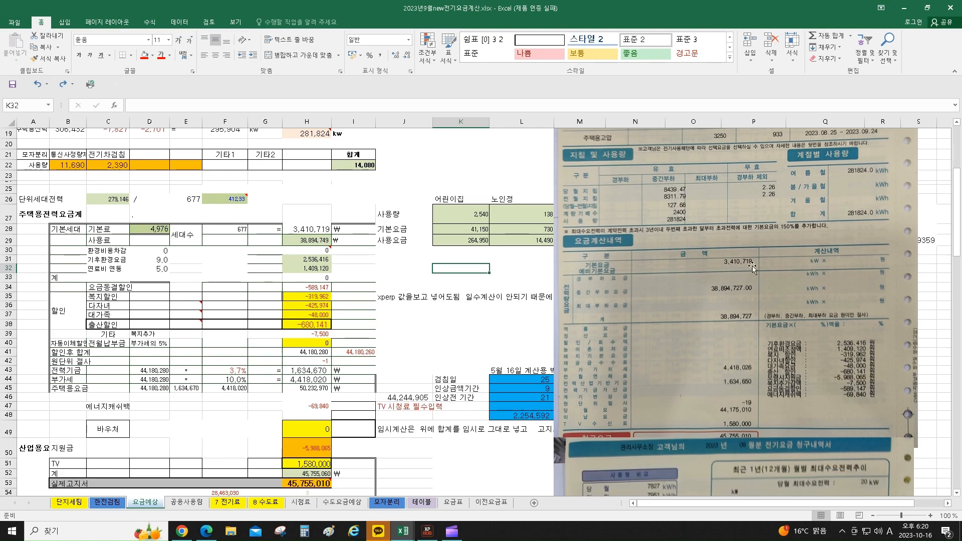
pyautogui.click(316, 231)
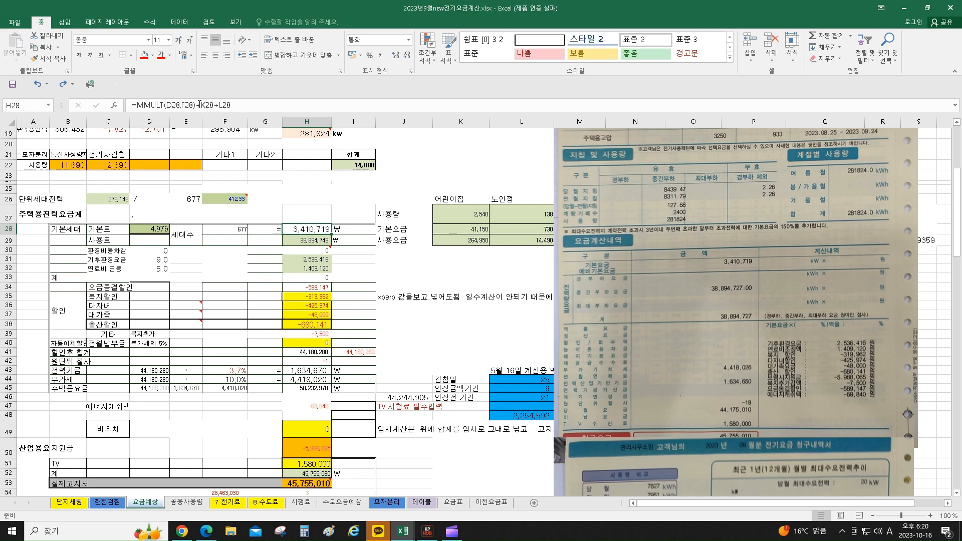
pyautogui.click(312, 236)
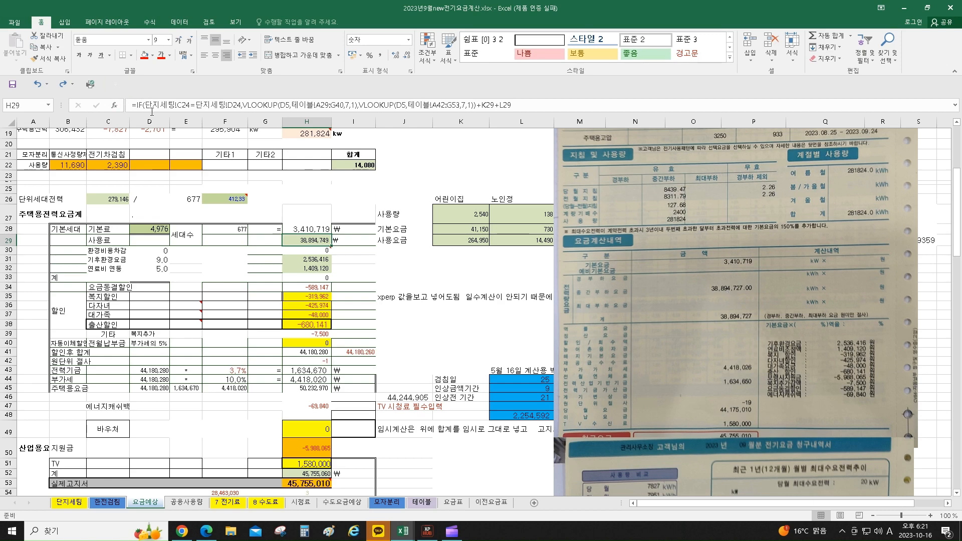
# Examine the monthly usage-tier, 검침일 and 인상시 tables on the 테이블 sheet that feed the 사용료 formula.
pyautogui.click(422, 503)
pyautogui.scroll(8, 326, 389)
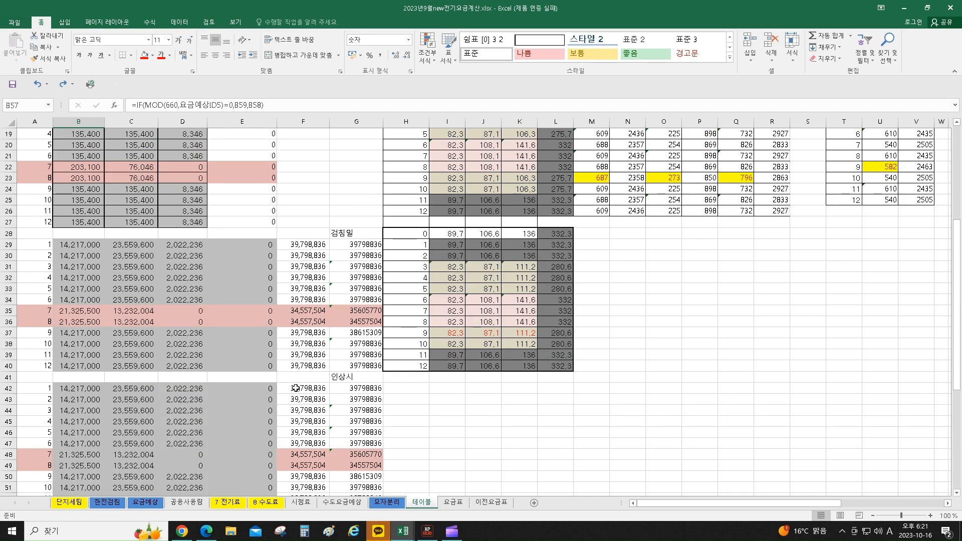
pyautogui.scroll(-2, 295, 388)
pyautogui.scroll(4, 292, 391)
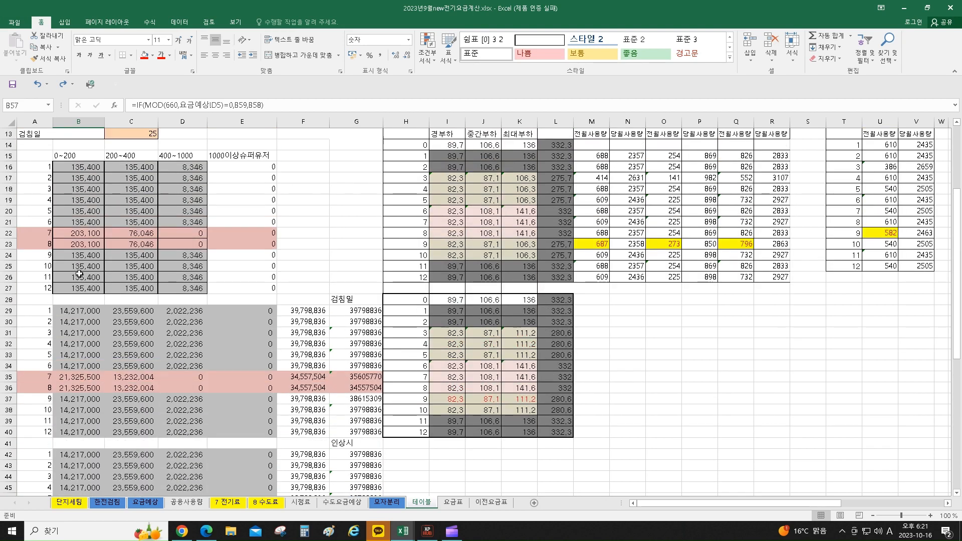
pyautogui.scroll(-3, 155, 310)
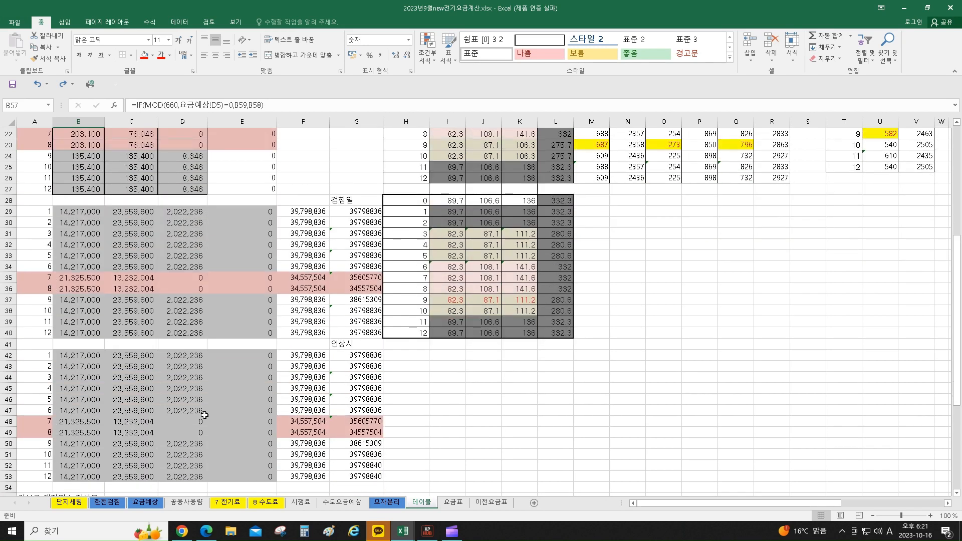
pyautogui.scroll(5, 226, 346)
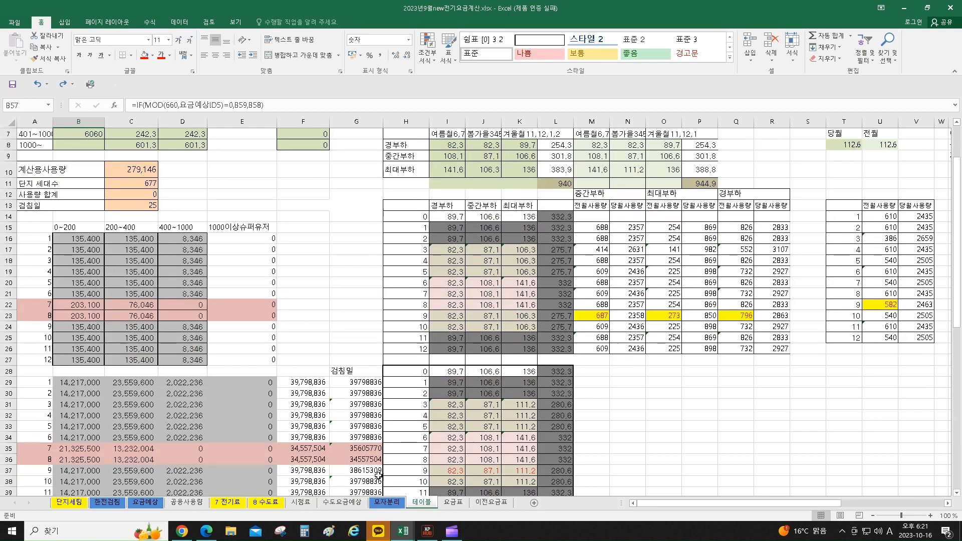
# Check the 단위세대전력 formula in F26 of 요금예상, and inspect the charge formulas for 412 and 413 kWh in C416 and C417 of 요금표.
pyautogui.click(145, 501)
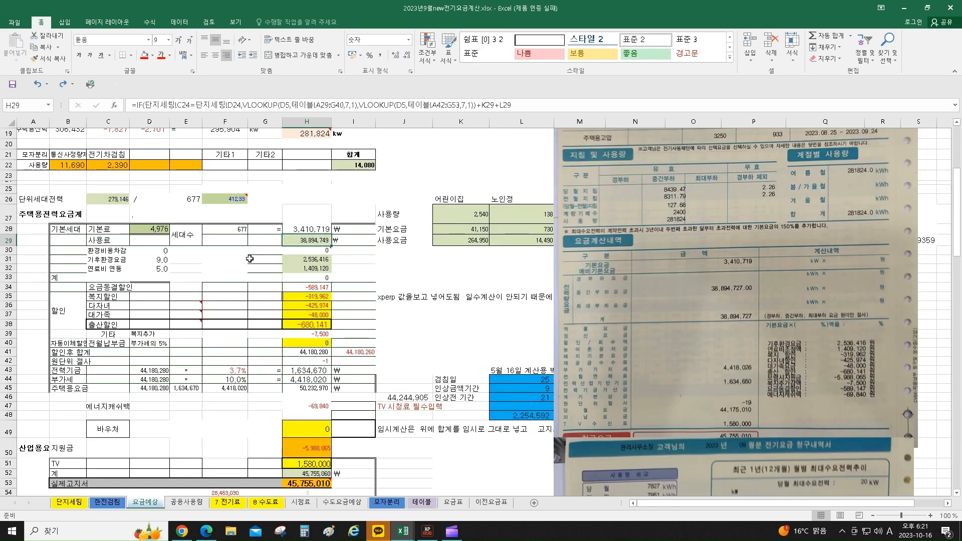
pyautogui.click(231, 198)
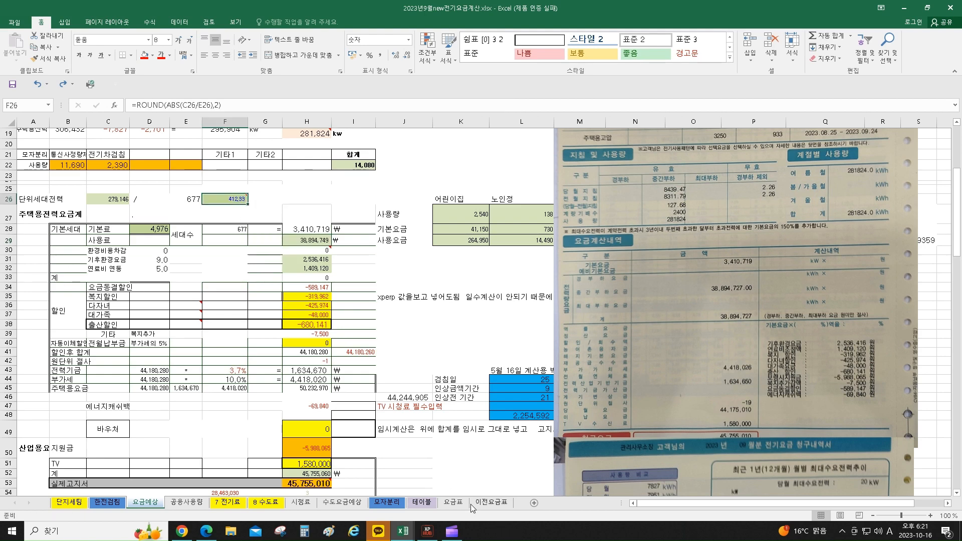
pyautogui.click(453, 505)
pyautogui.scroll(-15, 100, 352)
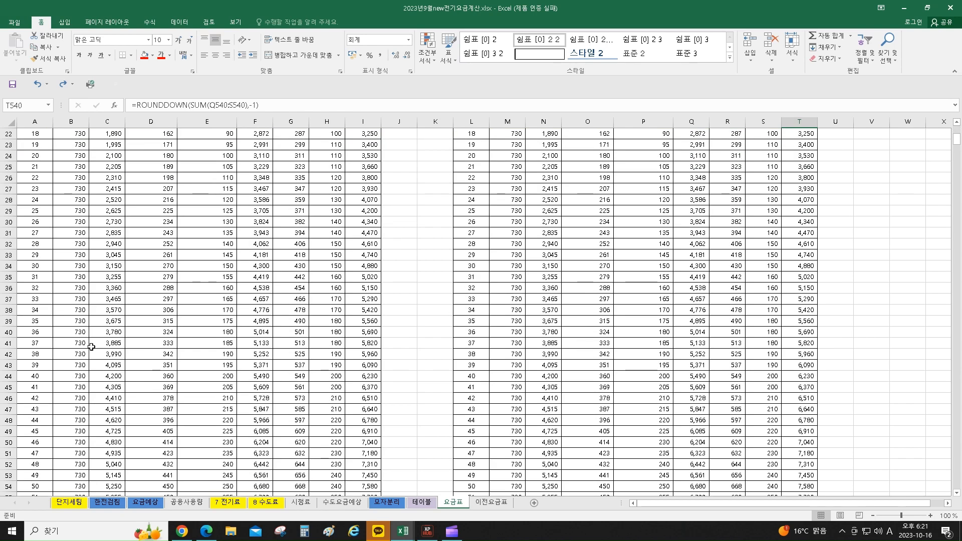
pyautogui.scroll(-20, 100, 352)
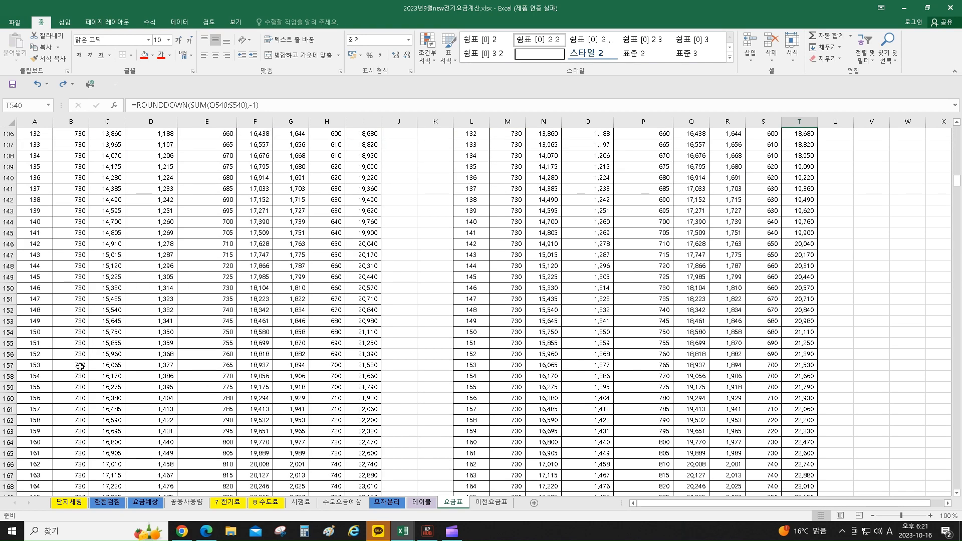
pyautogui.moveTo(956, 190); pyautogui.dragTo(947, 281)
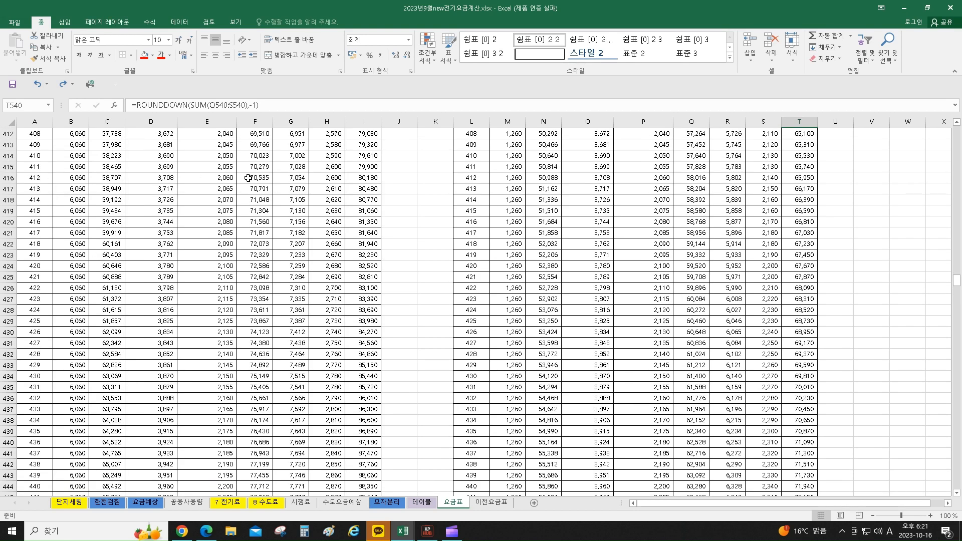
pyautogui.click(115, 178)
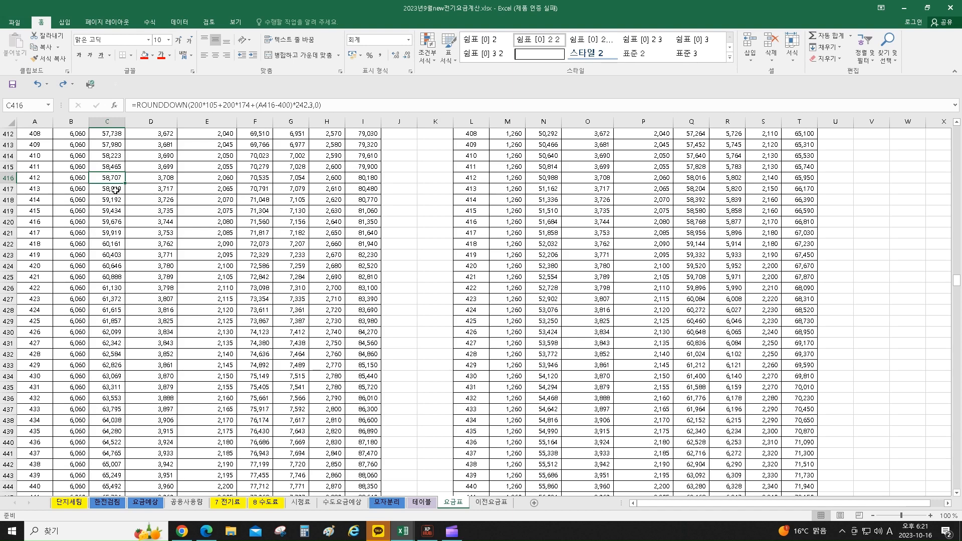
pyautogui.click(118, 190)
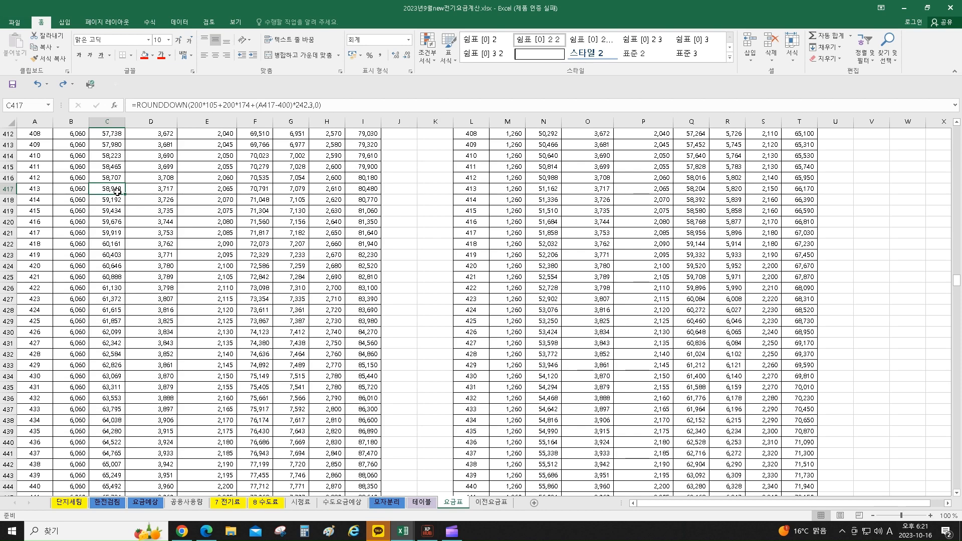
# Inspect the +K29+L29 part of the 사용료 formula in H29 on the 요금예상 sheet.
pyautogui.click(146, 502)
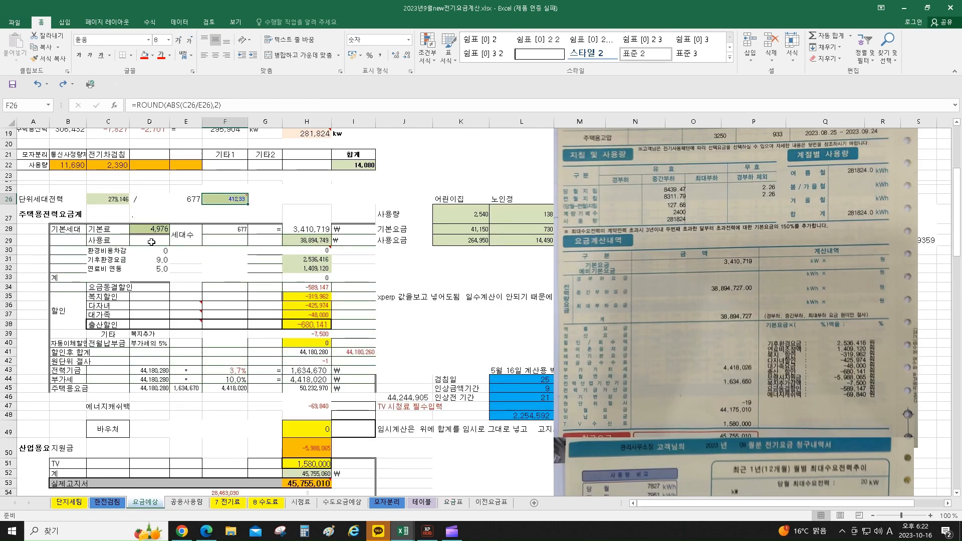
pyautogui.click(311, 242)
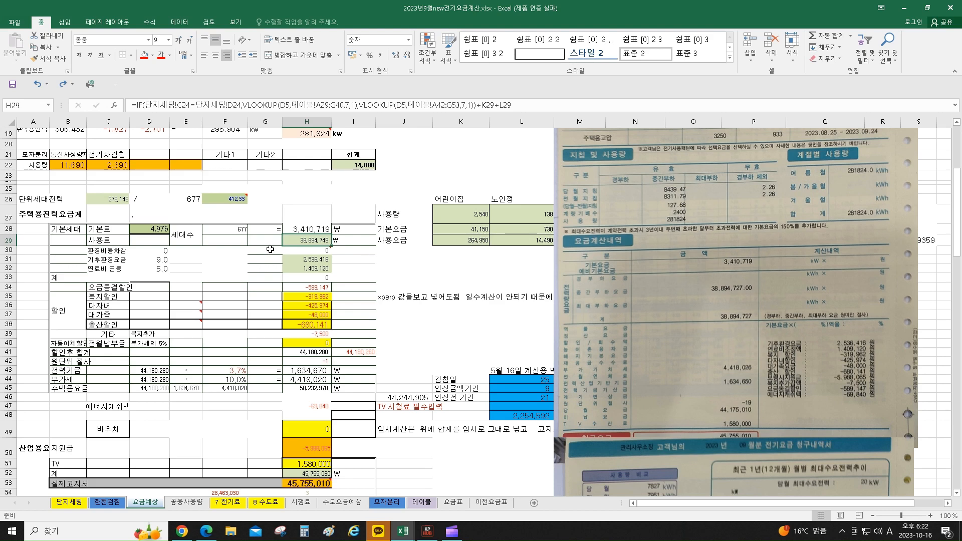
pyautogui.moveTo(517, 105); pyautogui.dragTo(476, 105)
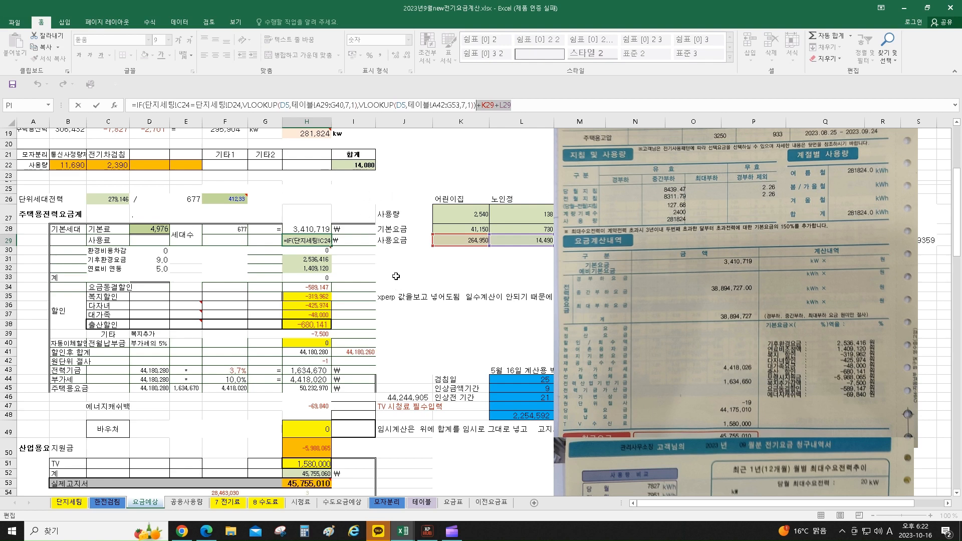
pyautogui.press('Delete')
pyautogui.click(426, 164)
# Check the 기후환경요금 and 연료비 연동 amounts in H31 and H32 and the sources of their unit rates in D31 and D32.
pyautogui.scroll(-1, 396, 200)
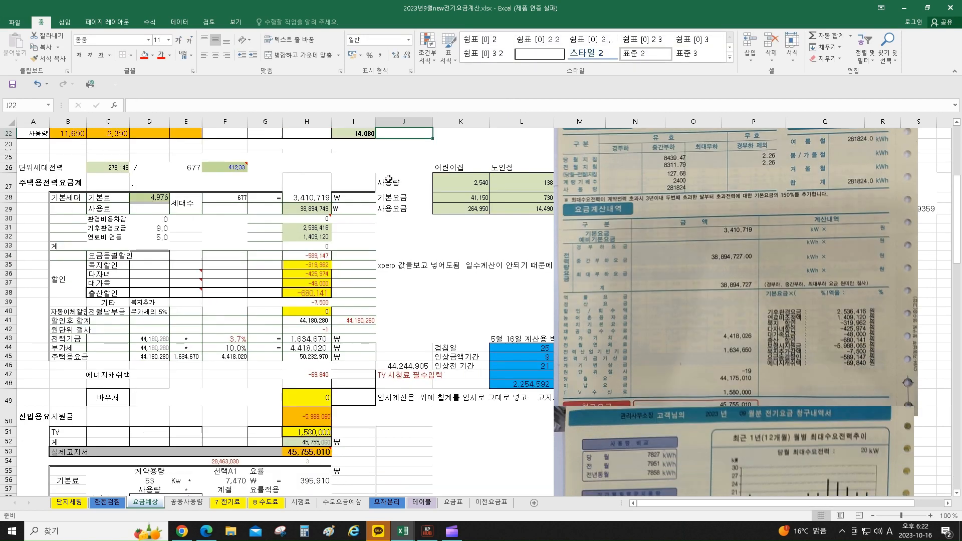
pyautogui.scroll(-1, 389, 178)
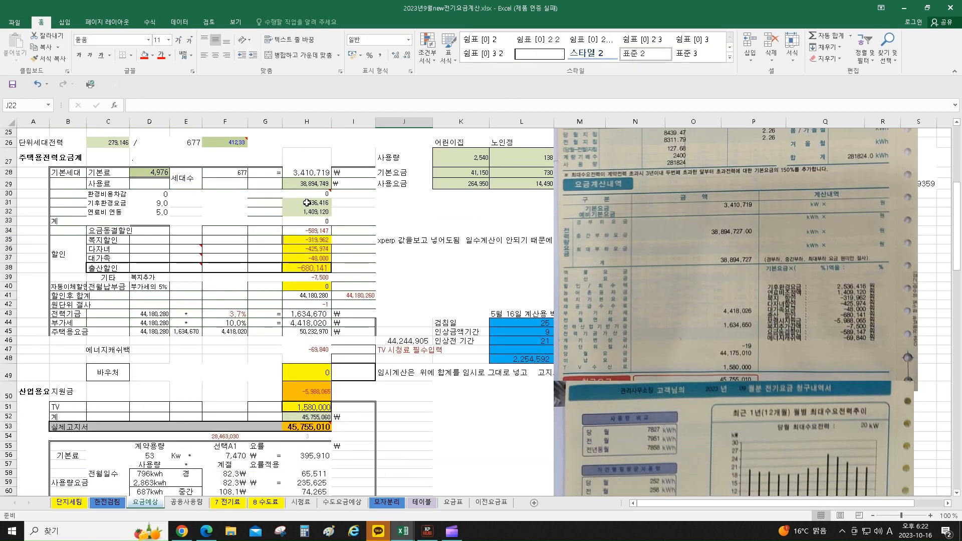
pyautogui.click(306, 202)
pyautogui.click(157, 204)
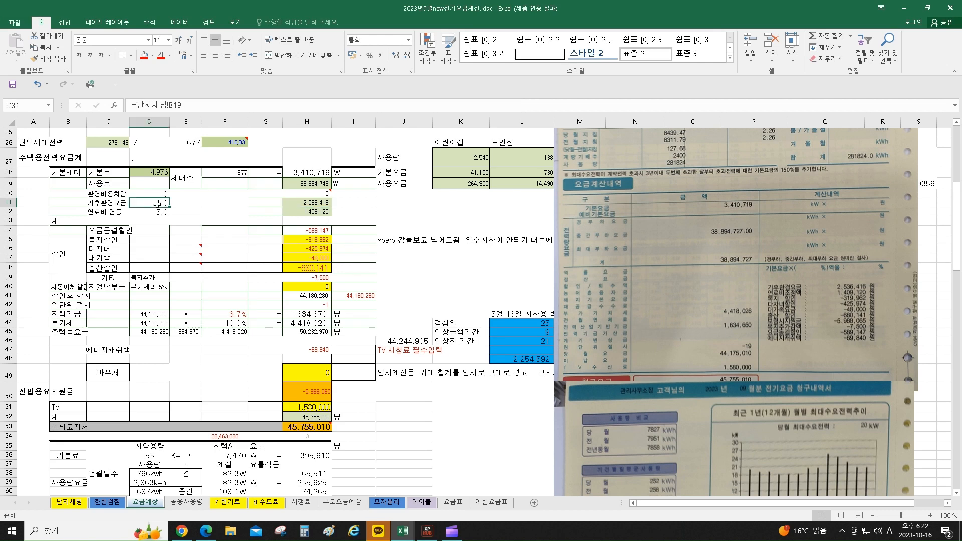
pyautogui.click(309, 211)
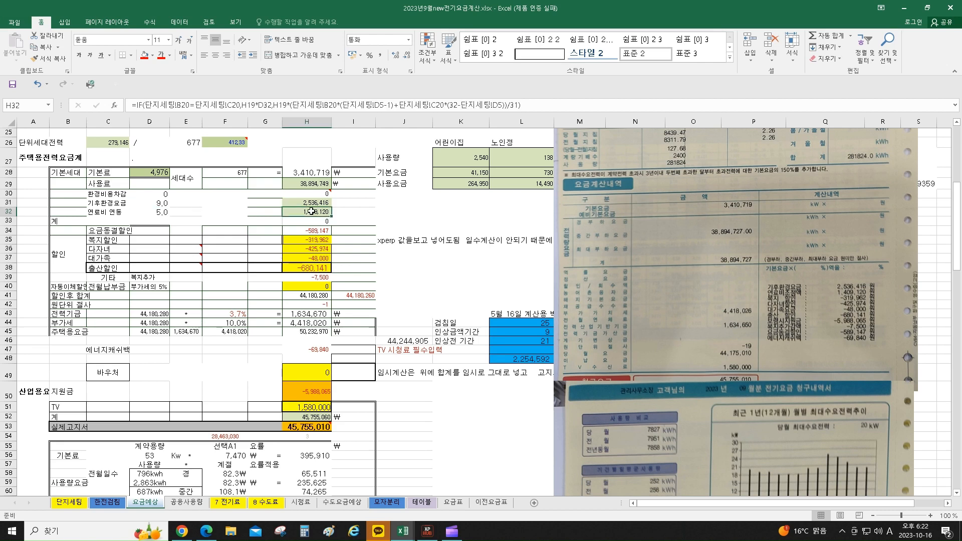
pyautogui.click(151, 212)
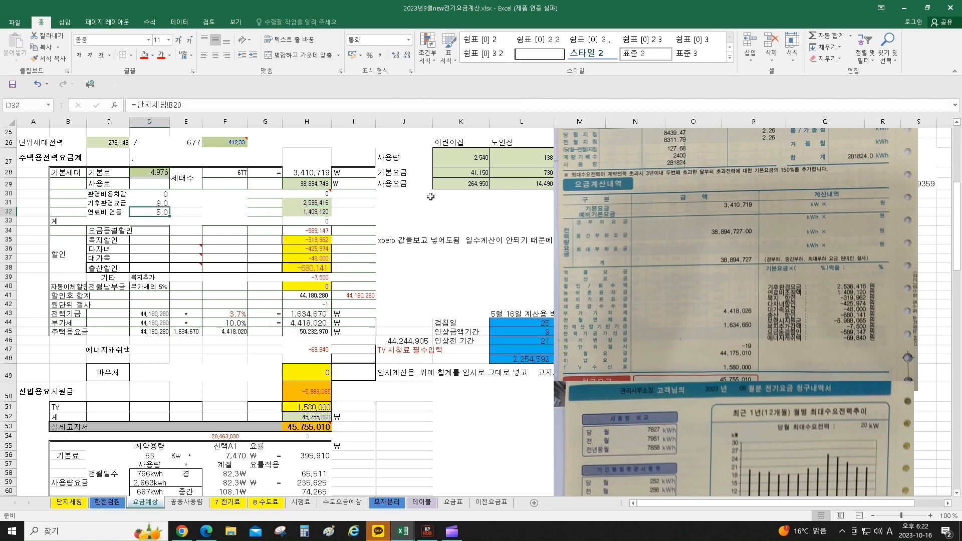
# Move the 산업용요금 label from A50 to A54, at the head of the industrial charge section.
pyautogui.scroll(-1, 423, 193)
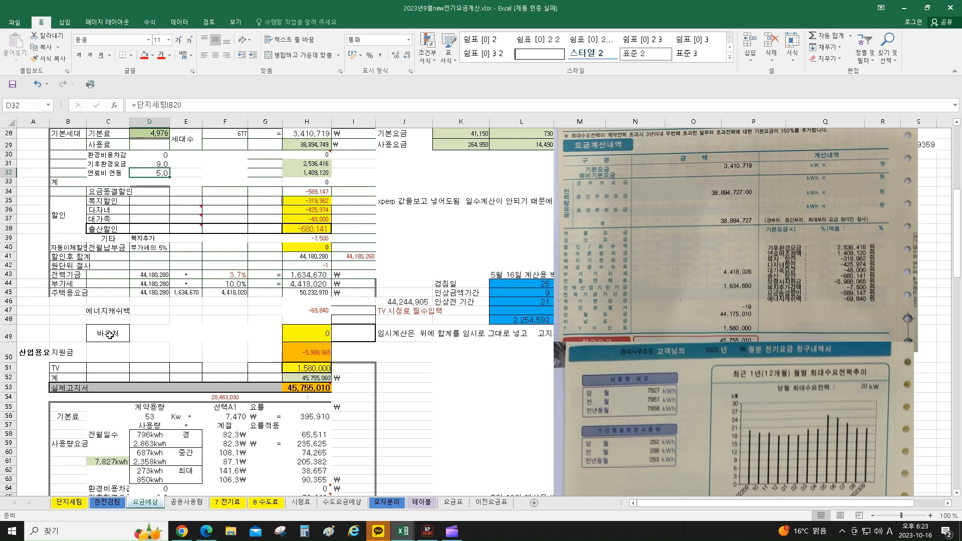
pyautogui.click(313, 353)
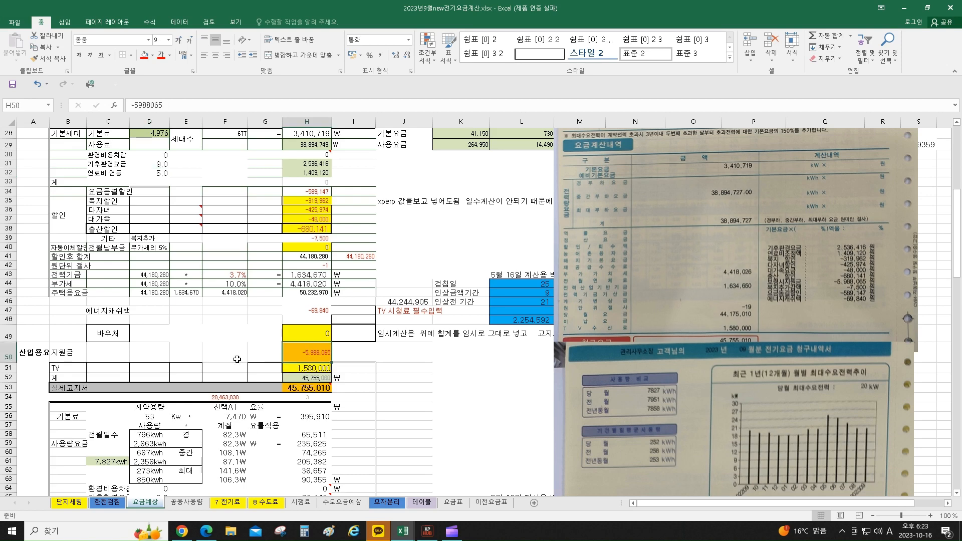
pyautogui.rightClick(39, 352)
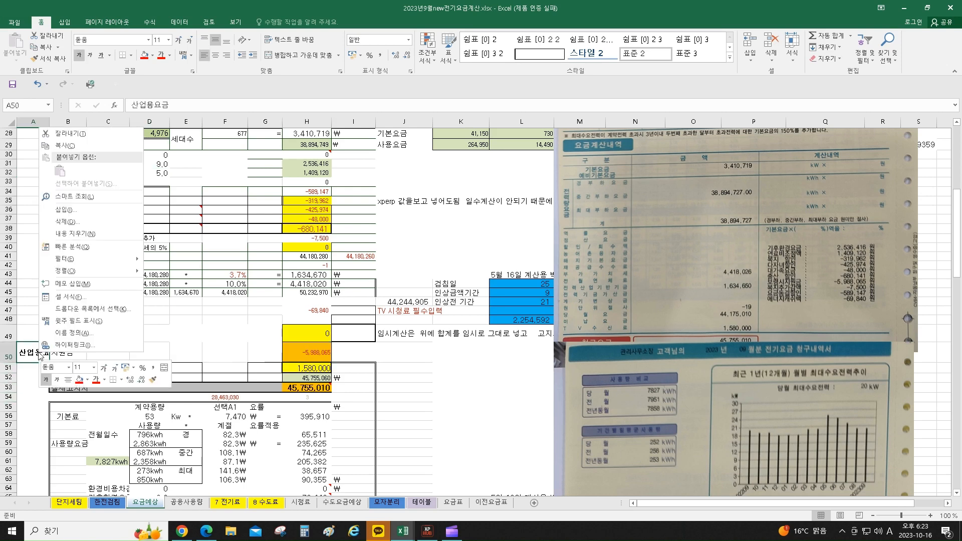
pyautogui.click(58, 144)
pyautogui.hotkey('ctrl', 'c')
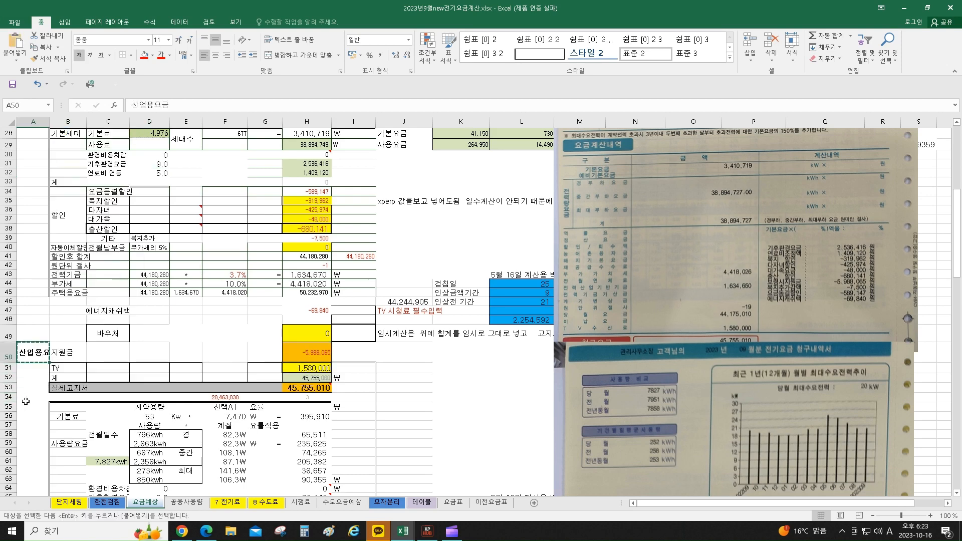
pyautogui.click(26, 399)
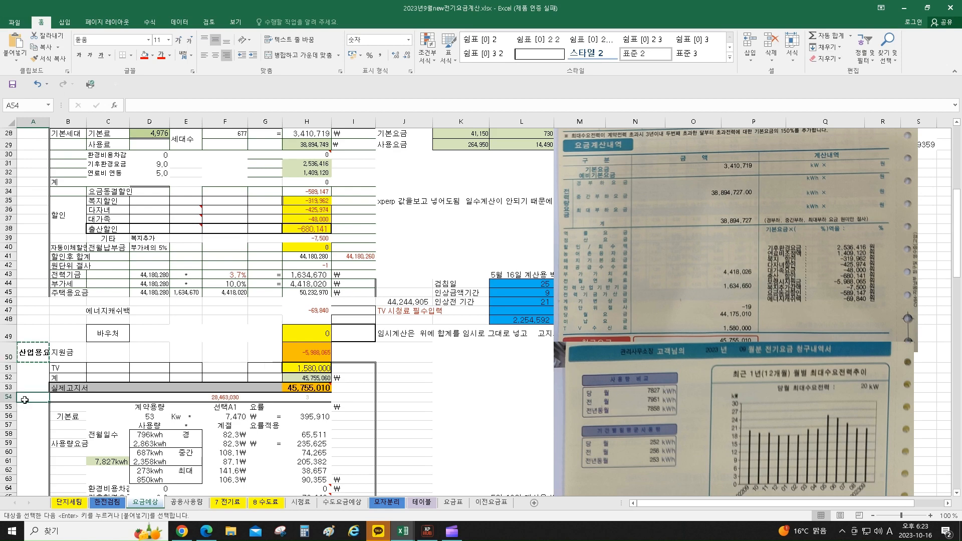
pyautogui.rightClick(25, 399)
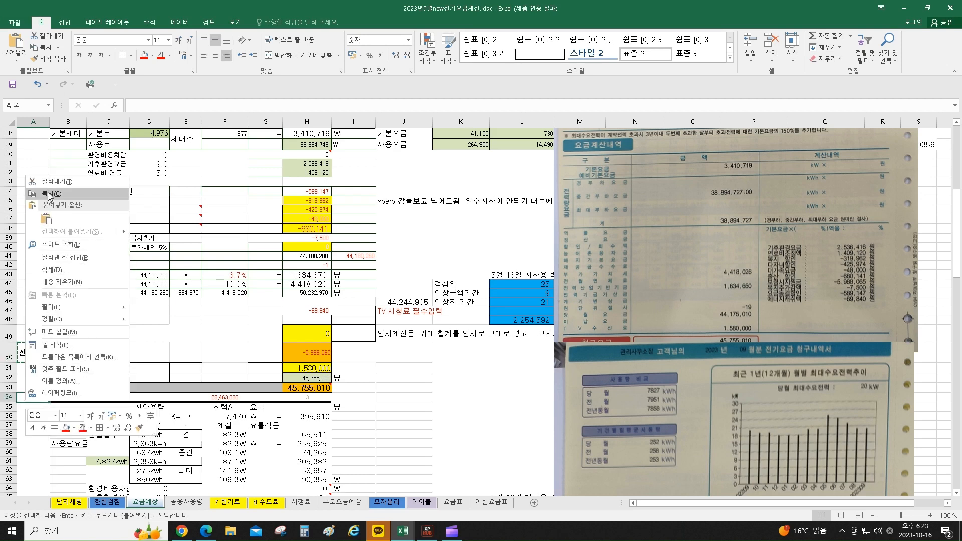
pyautogui.click(46, 219)
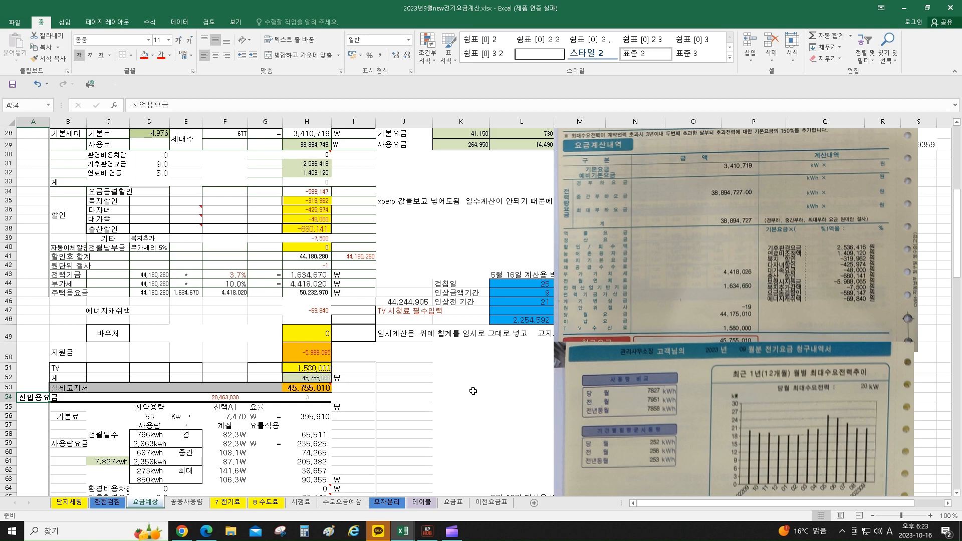
# Check the 지원금 amount in H50 and the TV fee in H51.
pyautogui.click(315, 351)
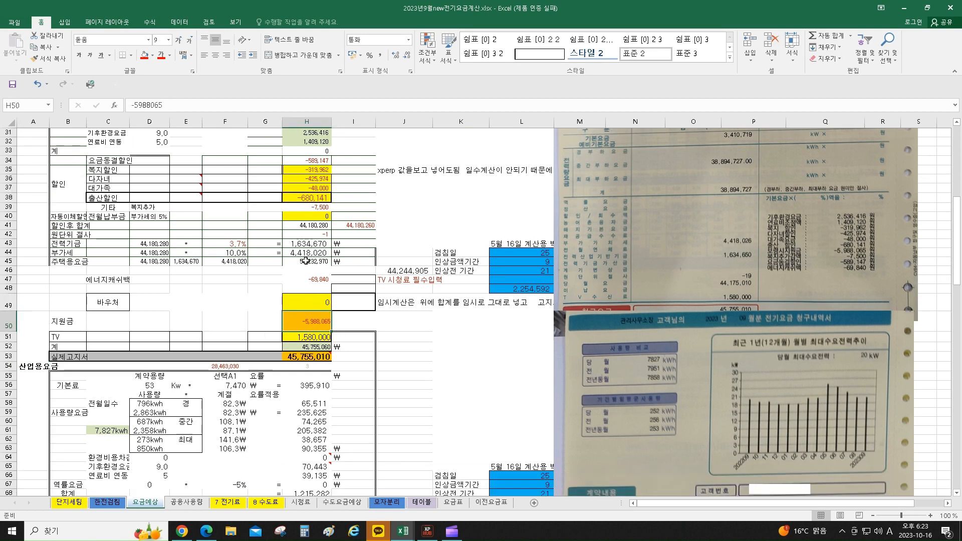
pyautogui.scroll(-2, 308, 305)
pyautogui.click(311, 309)
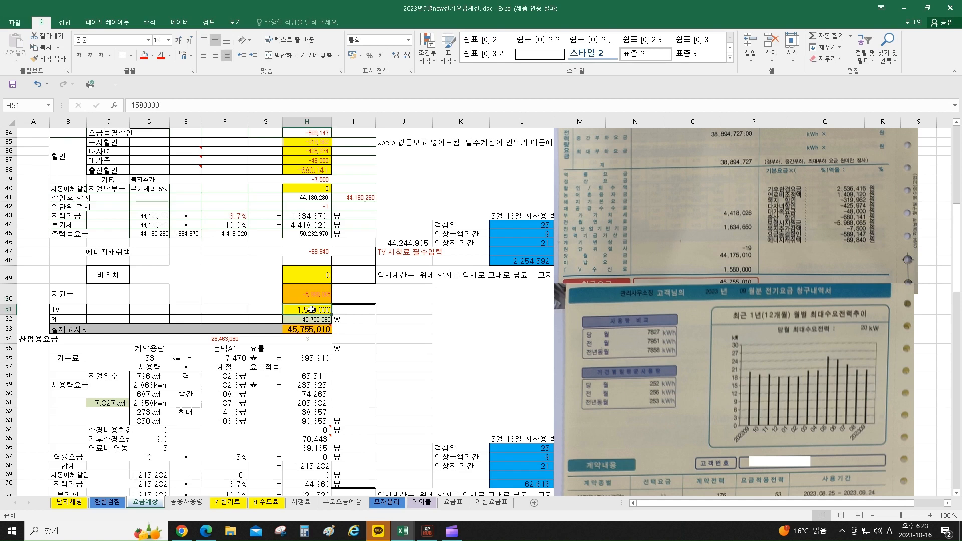
# Check the rounding formula of the household total in H52 against the 실제고지서 amount in H53.
pyautogui.click(320, 319)
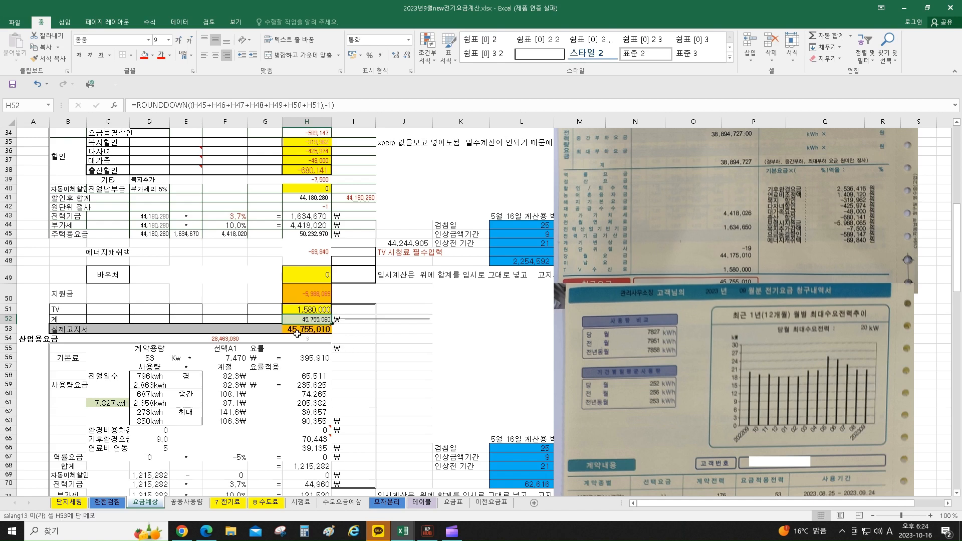
pyautogui.click(298, 332)
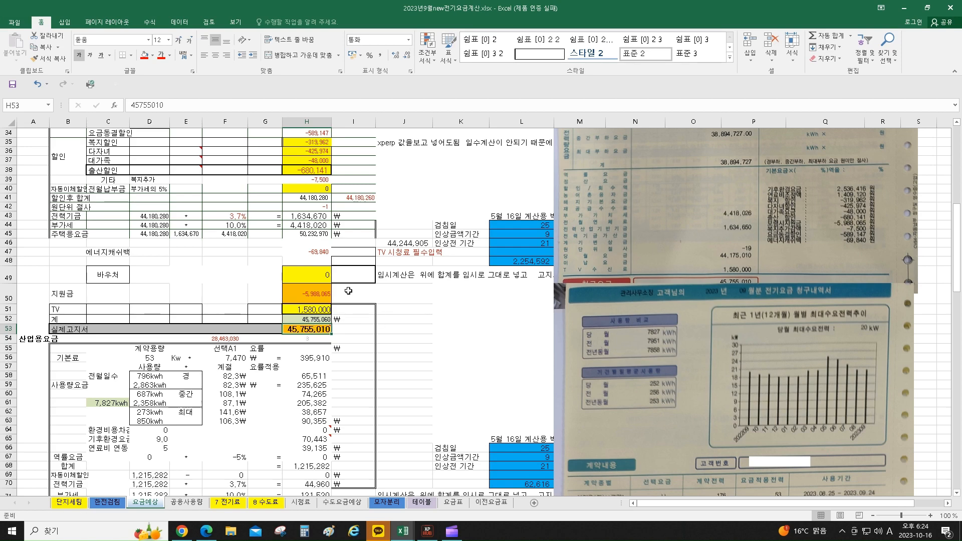
# Move the industrial electricity bill image beside the 산업용요금 section so its charge breakdown lines up with rows 55 to 75.
pyautogui.scroll(-5, 348, 290)
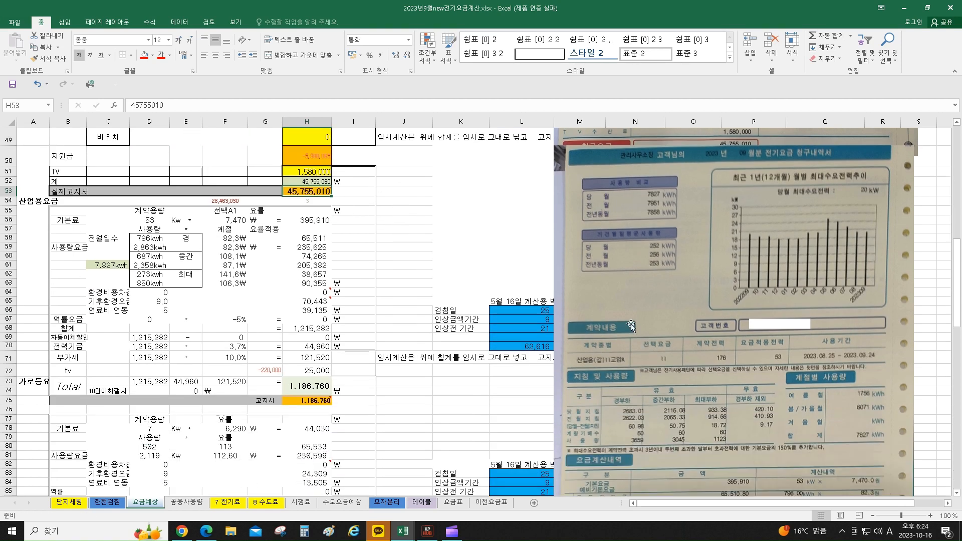
pyautogui.click(678, 316)
pyautogui.moveTo(729, 387); pyautogui.dragTo(676, 292)
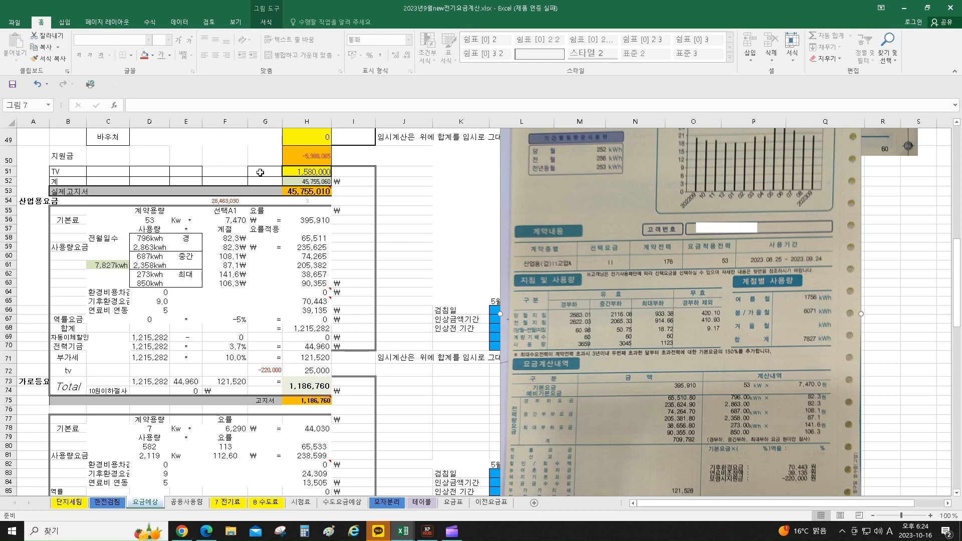
pyautogui.scroll(16, 289, 293)
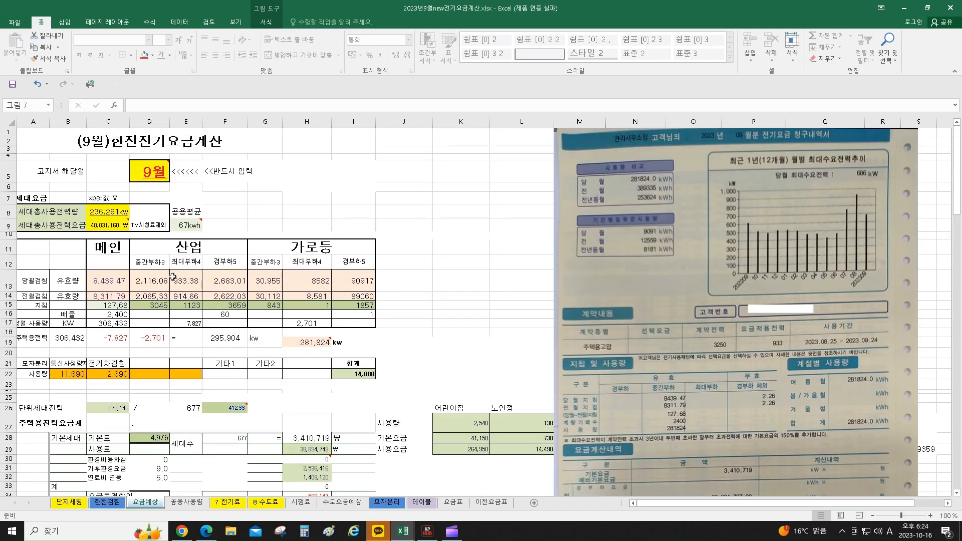
pyautogui.scroll(-17, 419, 269)
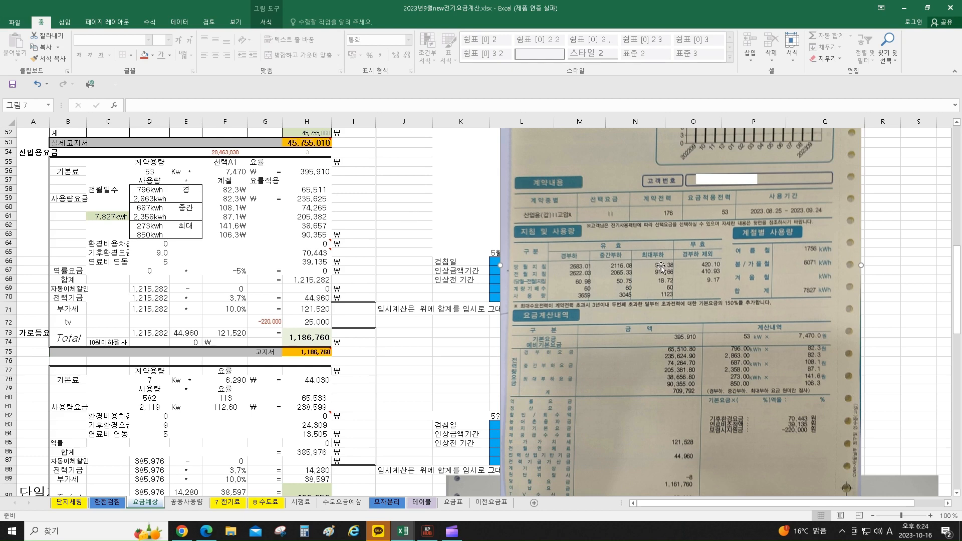
pyautogui.scroll(-3, 666, 270)
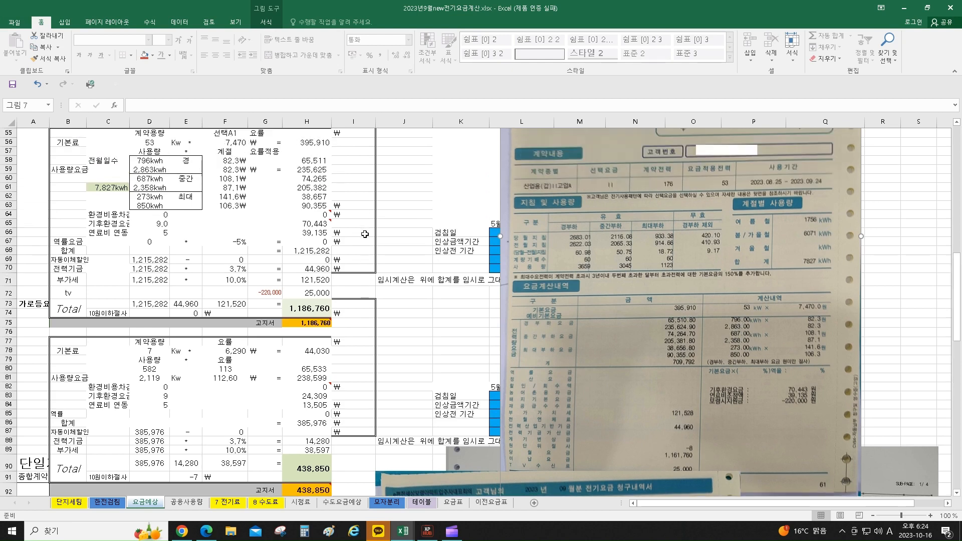
pyautogui.scroll(2, 365, 231)
pyautogui.moveTo(670, 220); pyautogui.dragTo(670, 199)
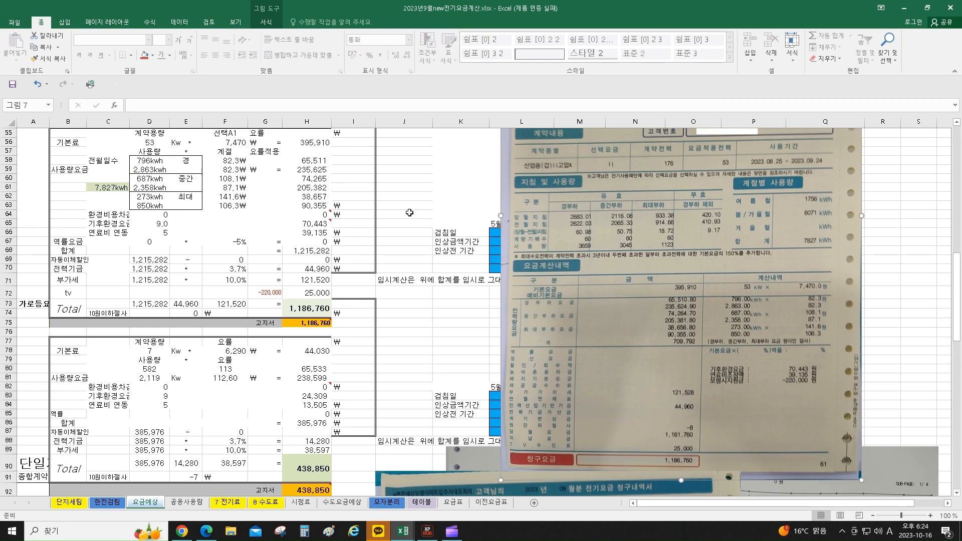
# Inspect the formulas behind the industrial light-load usage in D58 and D59 and the usage sum in C61.
pyautogui.click(141, 161)
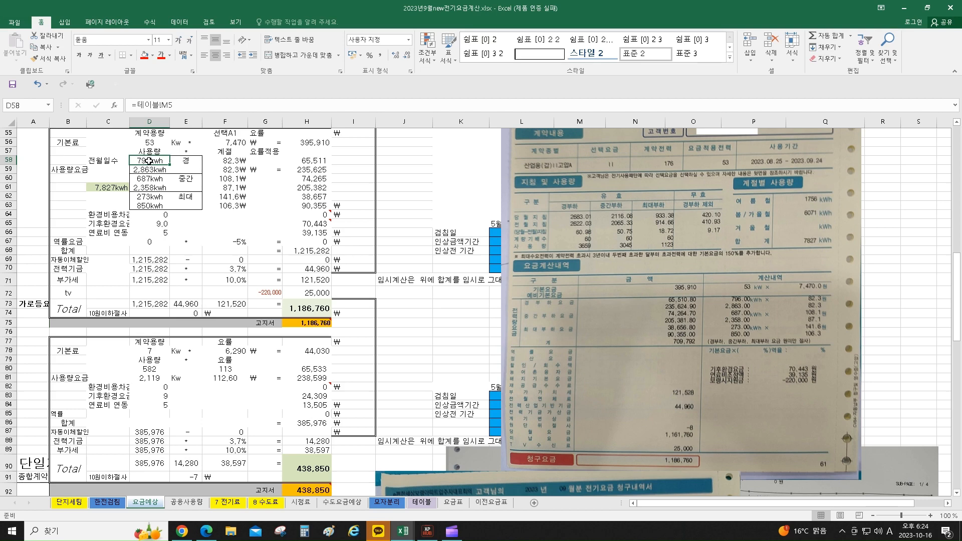
pyautogui.click(146, 169)
pyautogui.click(148, 161)
pyautogui.click(146, 168)
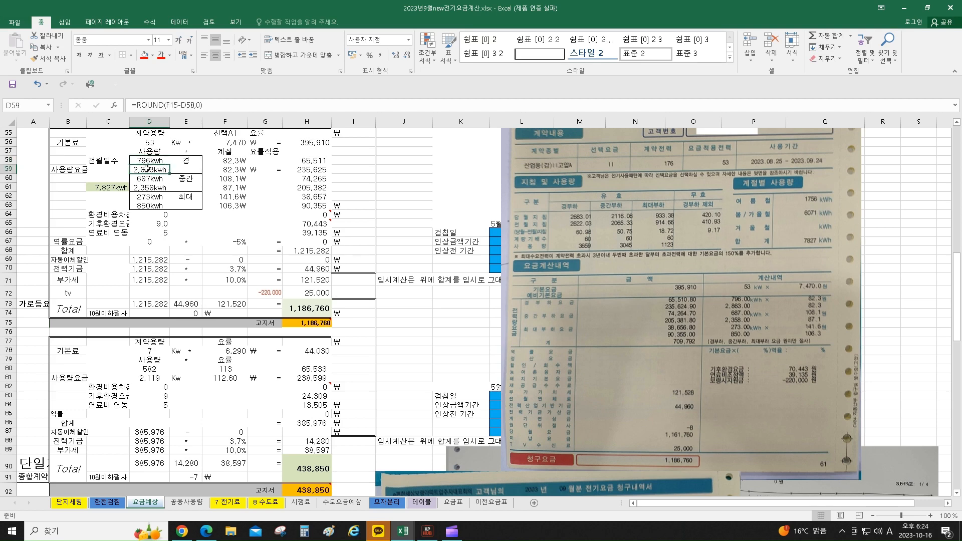
pyautogui.click(147, 162)
pyautogui.click(147, 169)
pyautogui.click(107, 186)
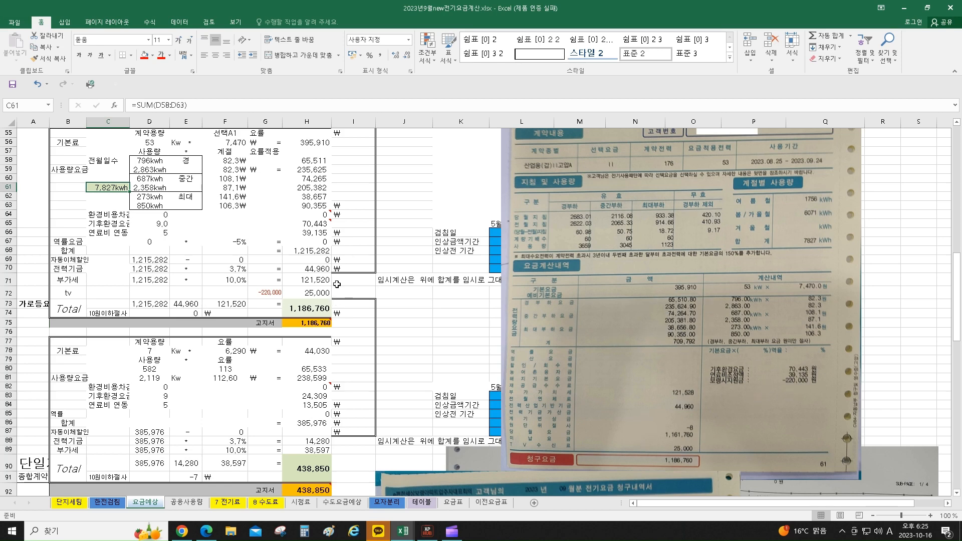
# Check the industrial Total formula in H73 and the 고지서 amounts for the industrial and streetlight sections in H75 and H92.
pyautogui.click(301, 304)
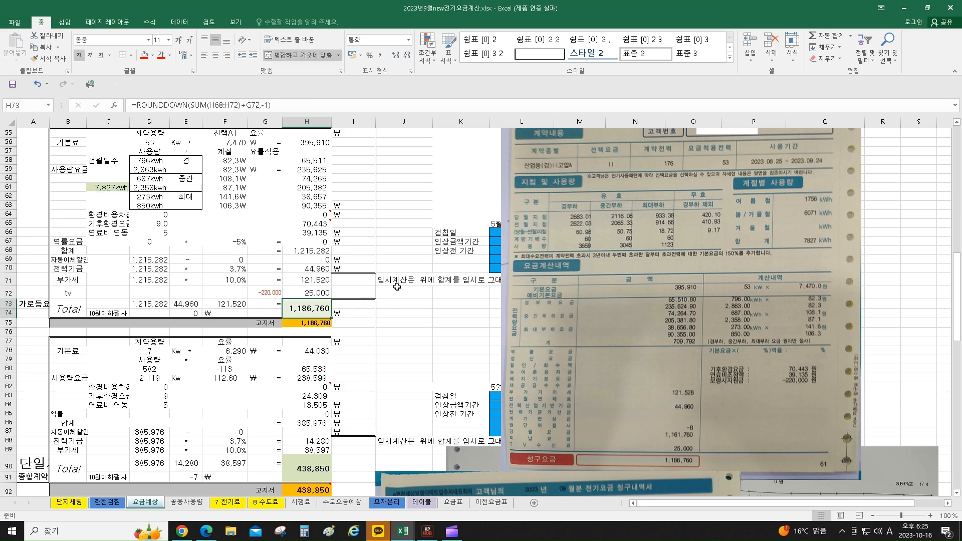
pyautogui.scroll(-1, 376, 243)
pyautogui.moveTo(310, 296)
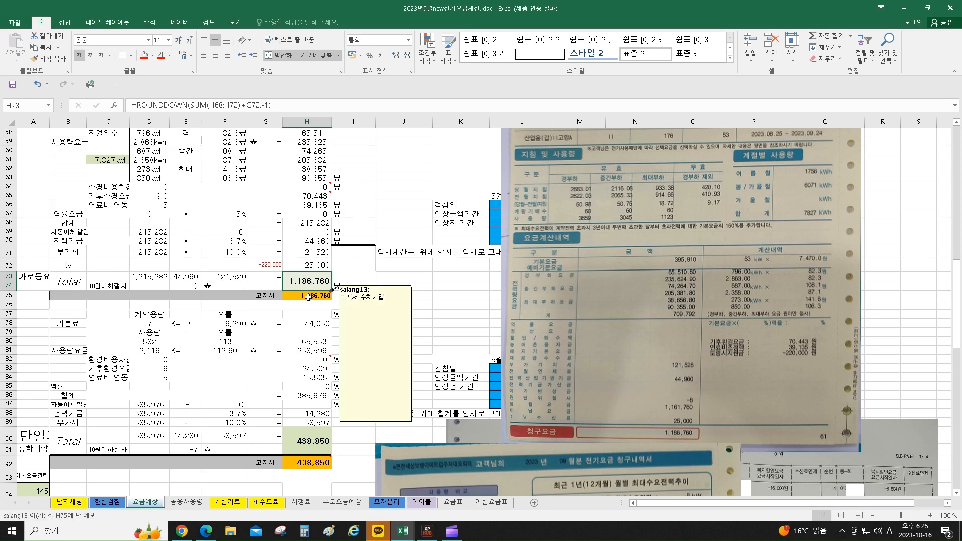
pyautogui.scroll(-3, 330, 232)
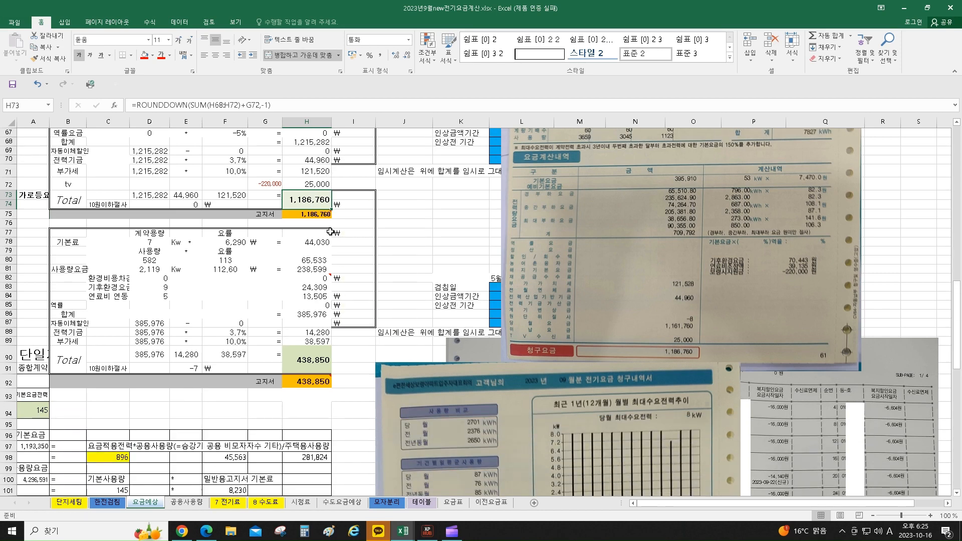
pyautogui.scroll(-2, 365, 205)
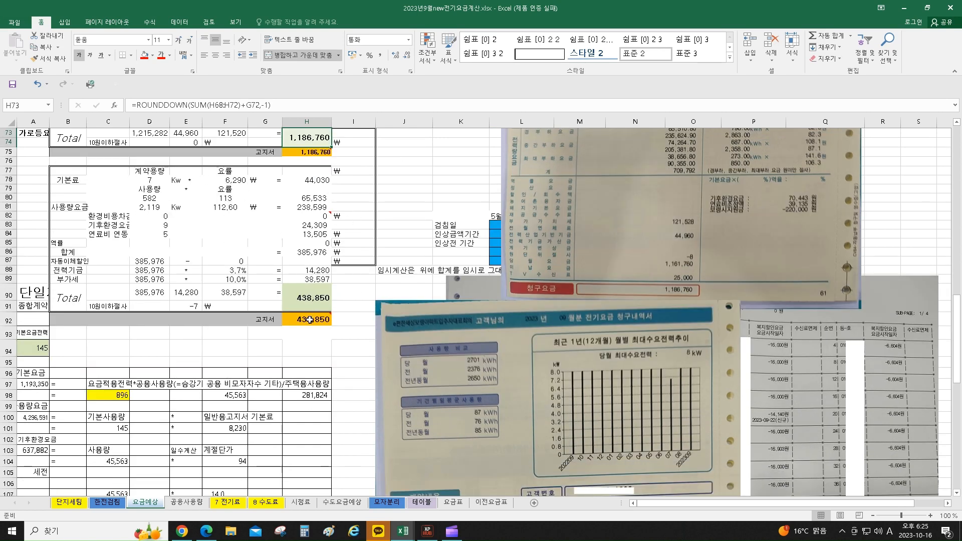
pyautogui.moveTo(310, 321)
pyautogui.scroll(3, 266, 279)
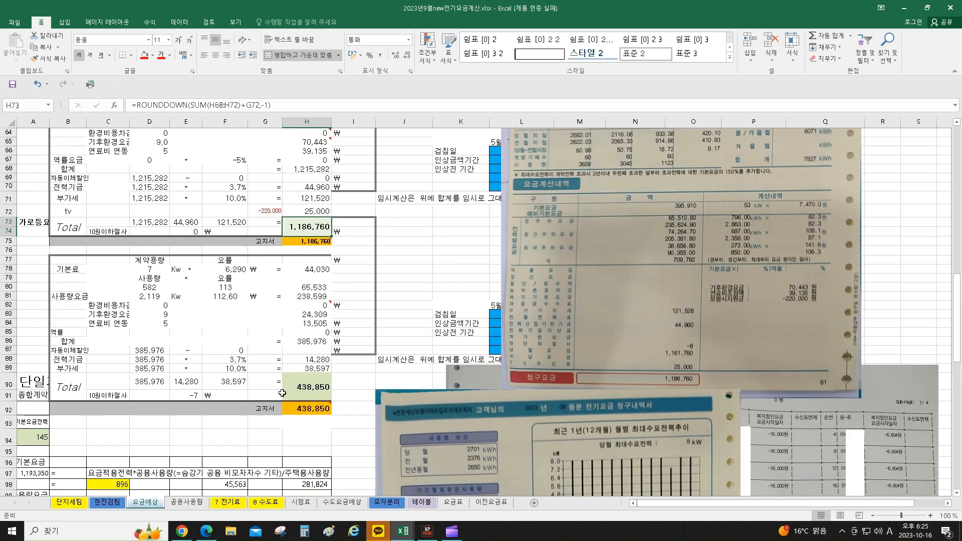
# Review the usage breakdown on the 공용사용량 sheet, the 세대당 공용 사용량 formula in G37, and its link in E9 of 요금예상.
pyautogui.scroll(10, 331, 278)
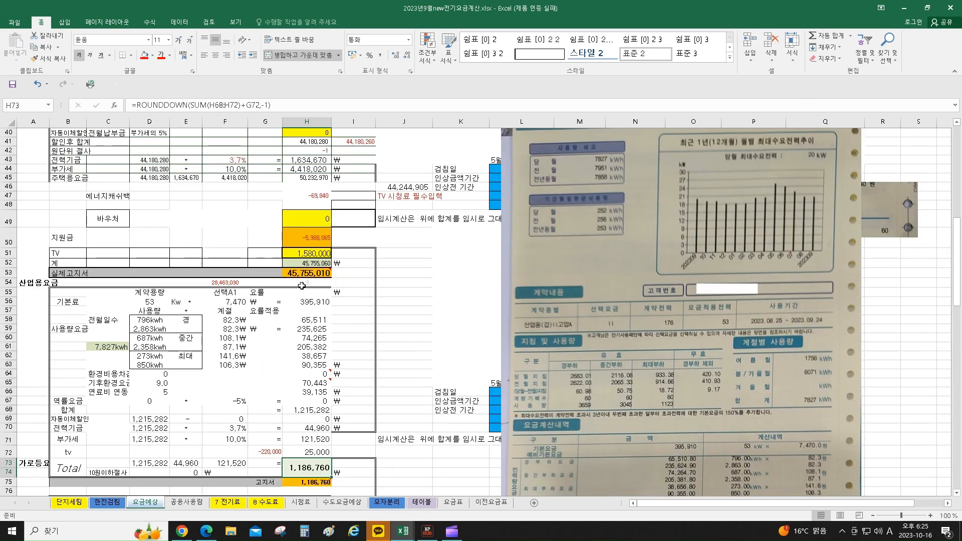
pyautogui.scroll(6, 302, 286)
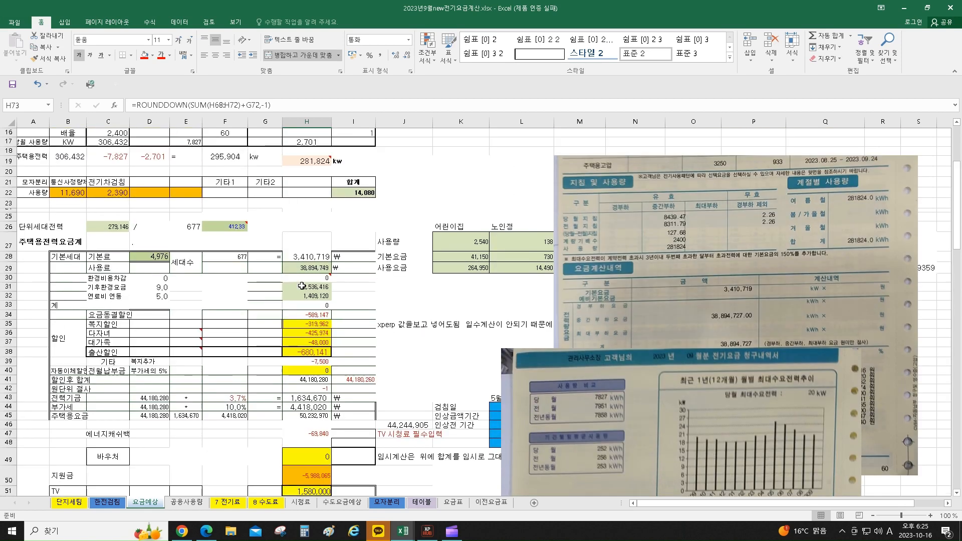
pyautogui.click(183, 502)
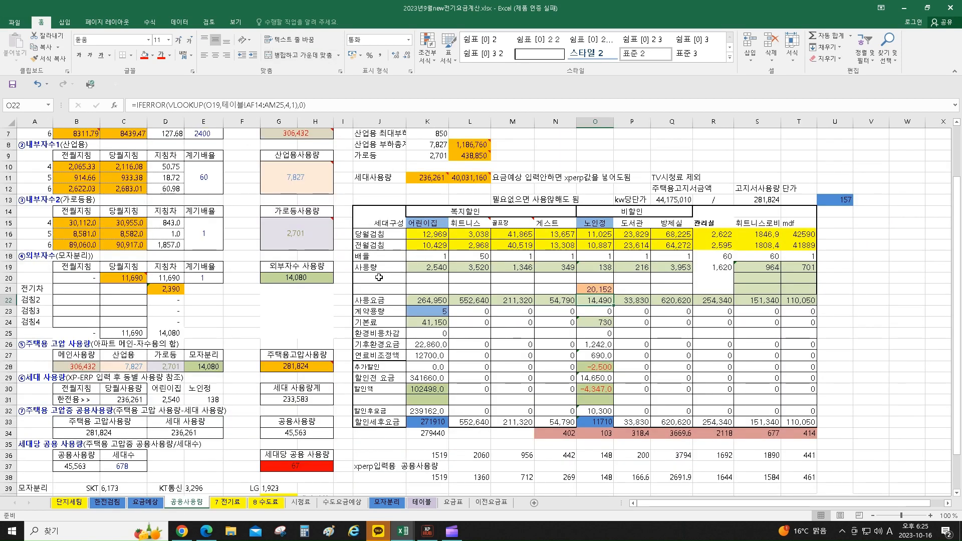
pyautogui.scroll(2, 325, 285)
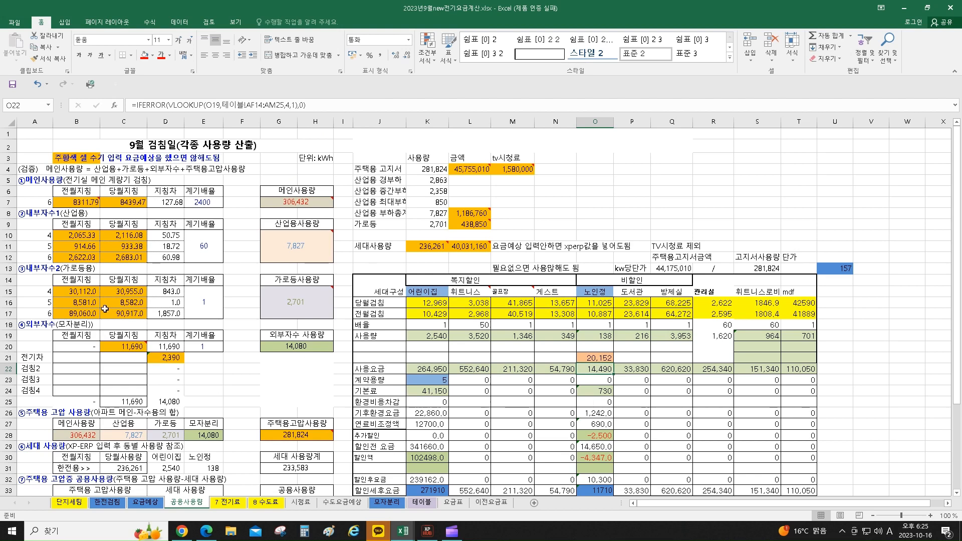
pyautogui.scroll(-4, 220, 222)
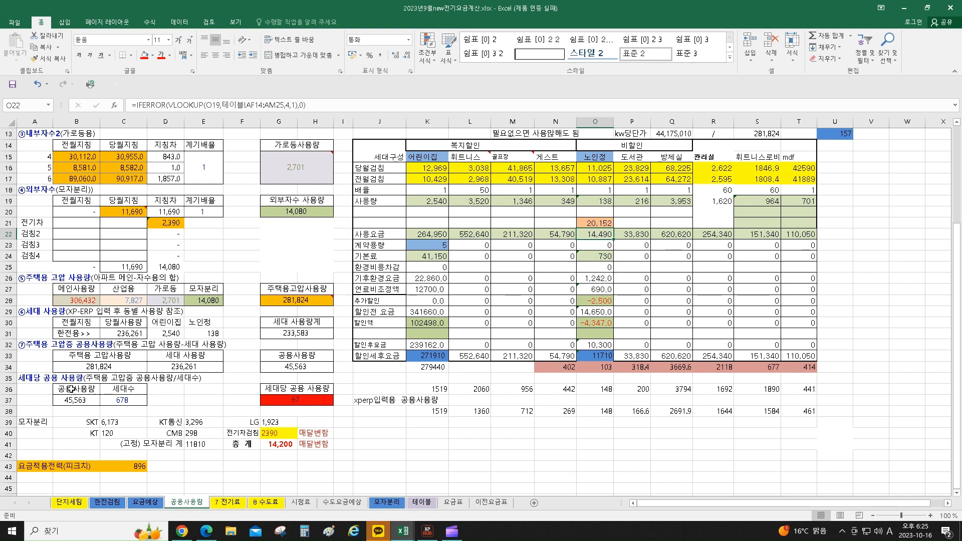
pyautogui.click(300, 403)
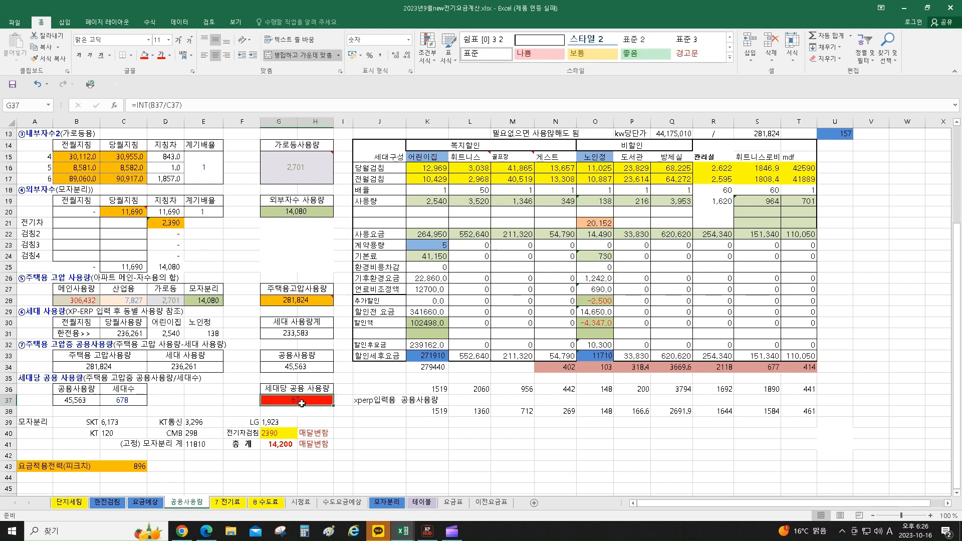
pyautogui.click(147, 504)
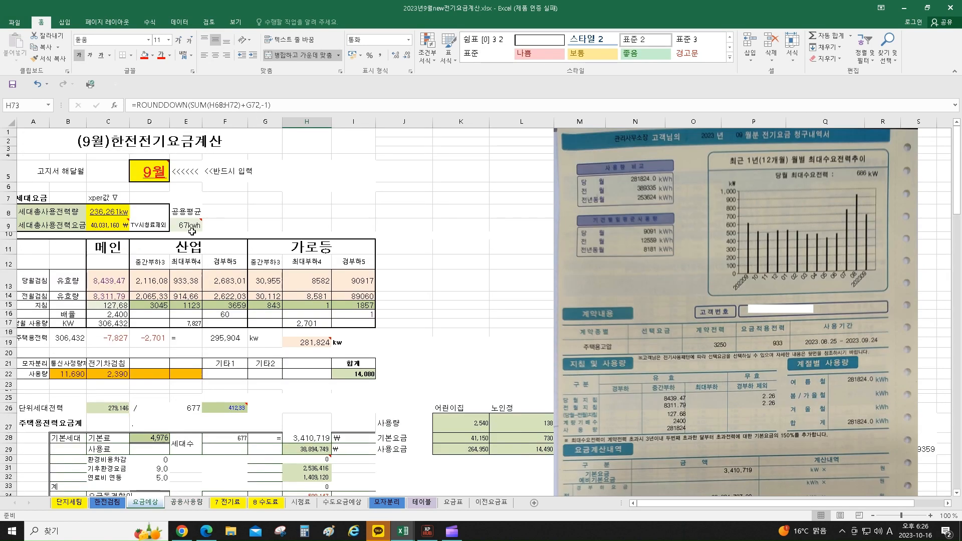
pyautogui.click(192, 226)
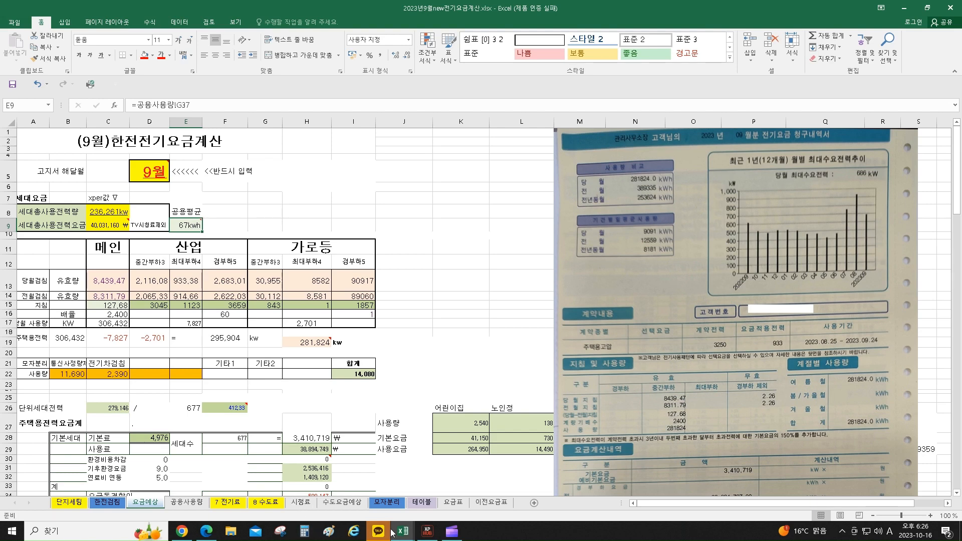
# Switch to XpERP in Edge, extend the expired session, and open the 전기검침 page.
pyautogui.click(207, 532)
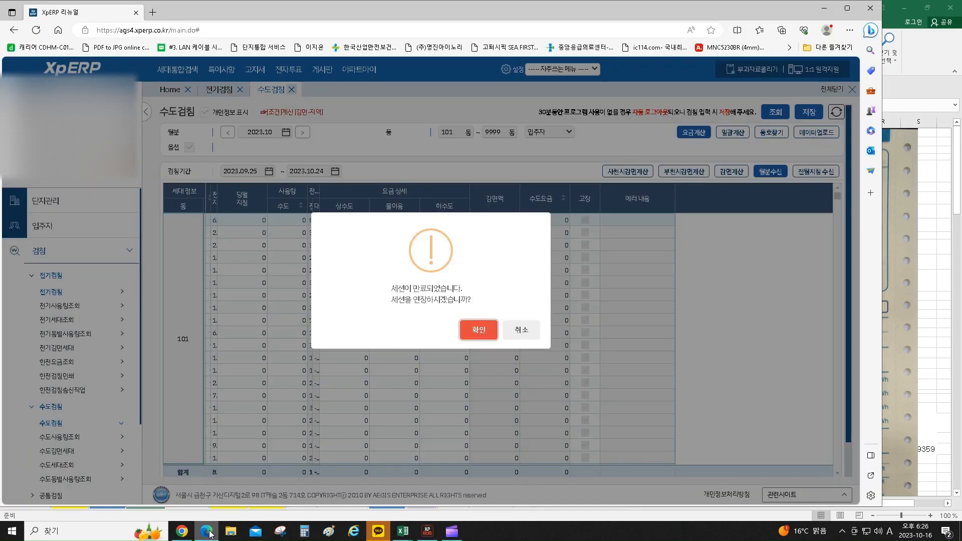
pyautogui.click(474, 331)
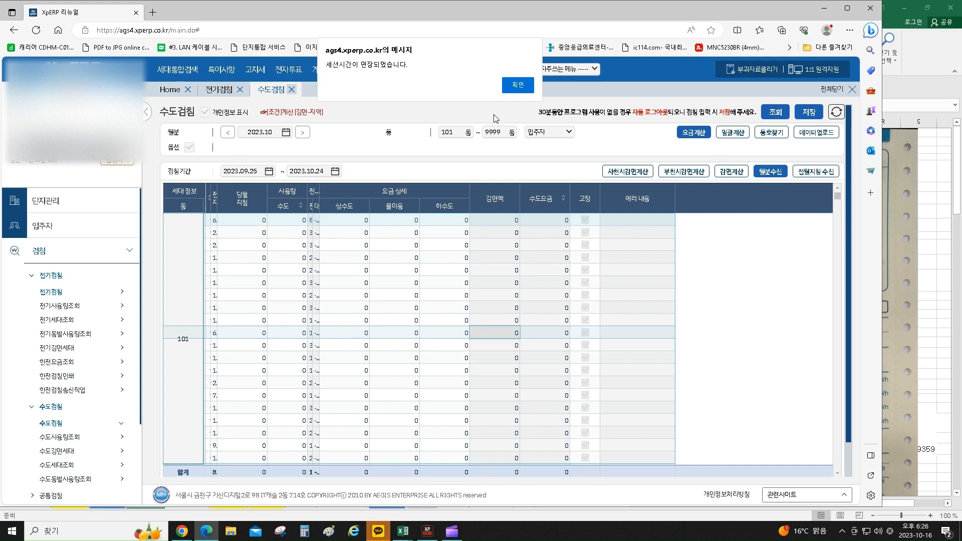
pyautogui.click(513, 86)
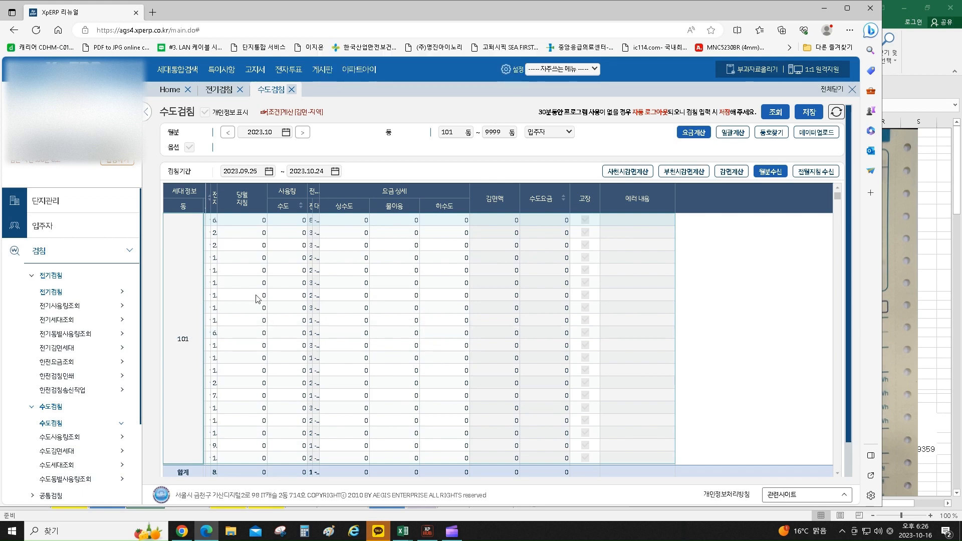
pyautogui.click(47, 293)
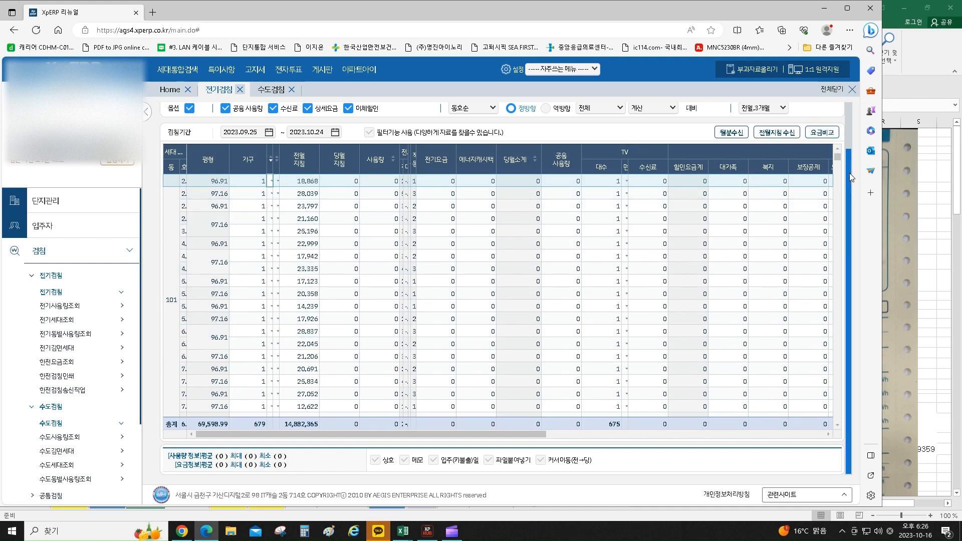
# Upload 2023.9전기입력.XLS to the 전기검침 records through 데이터업로드 with only the D:당월 column selected, and save it.
pyautogui.moveTo(850, 178); pyautogui.dragTo(843, 126)
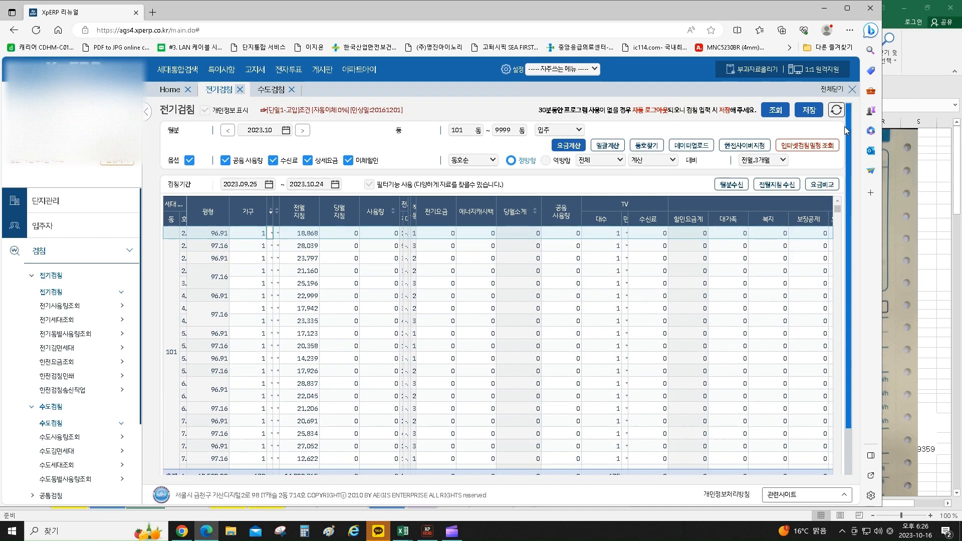
pyautogui.click(693, 147)
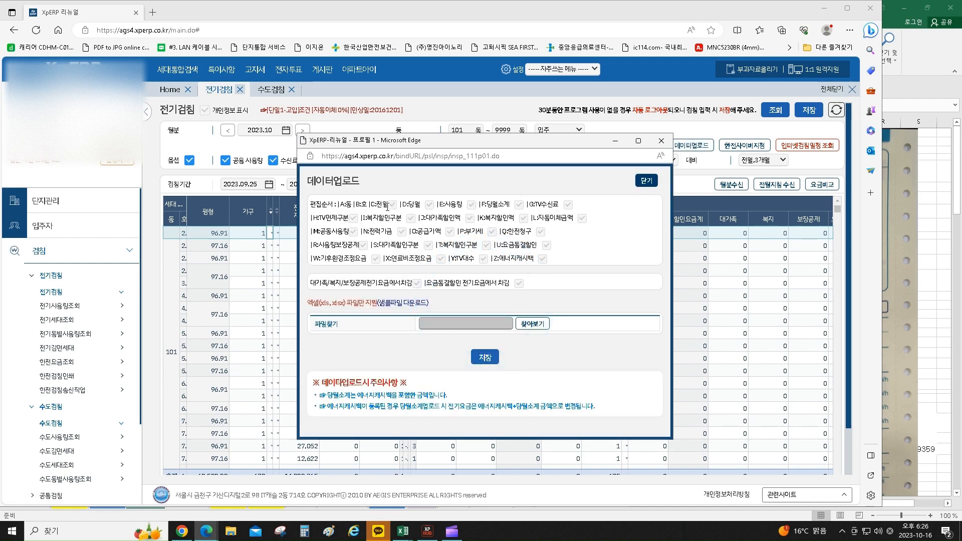
pyautogui.click(429, 205)
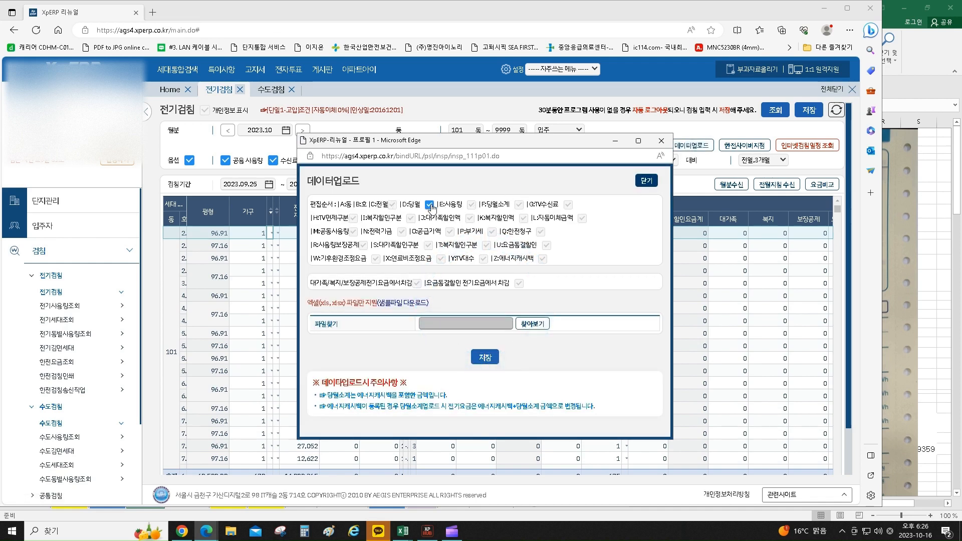
pyautogui.click(532, 325)
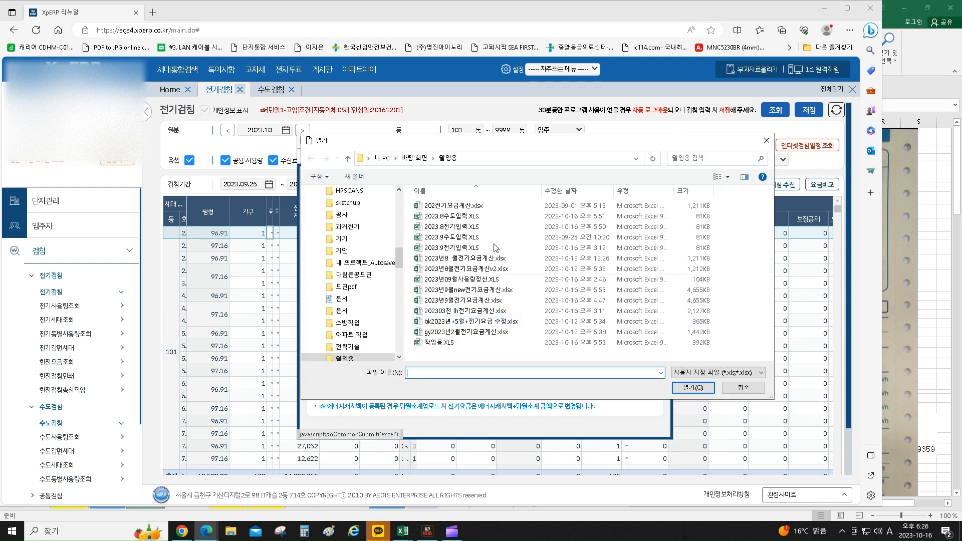
pyautogui.click(464, 249)
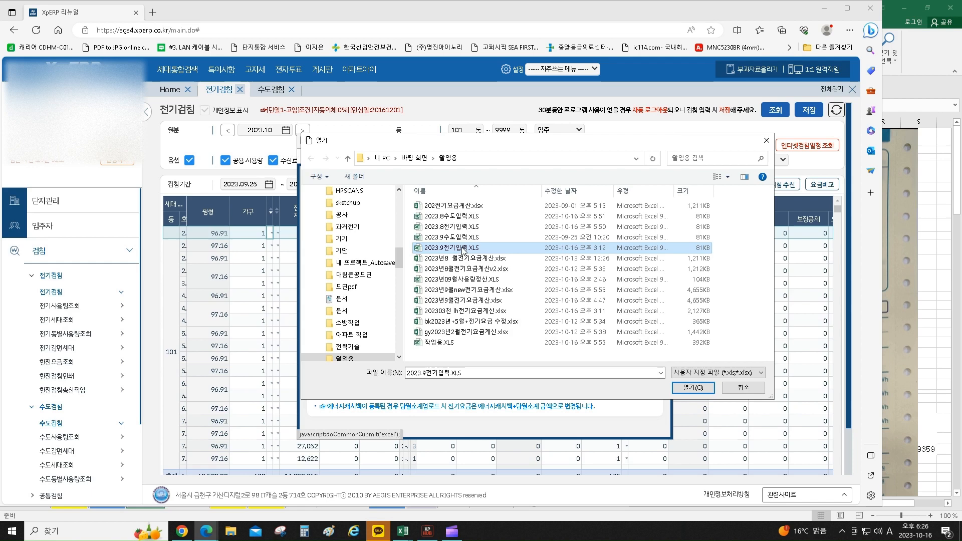
pyautogui.click(693, 387)
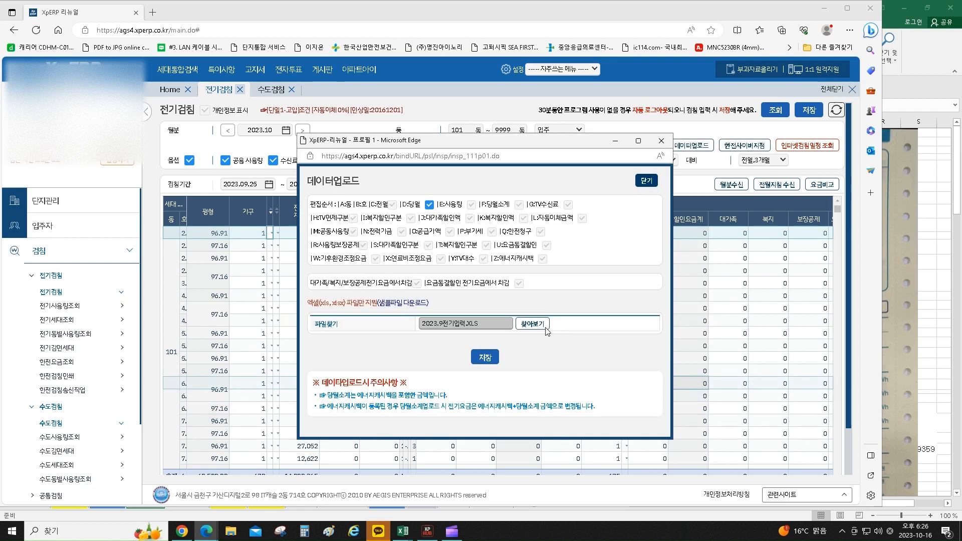
pyautogui.click(487, 363)
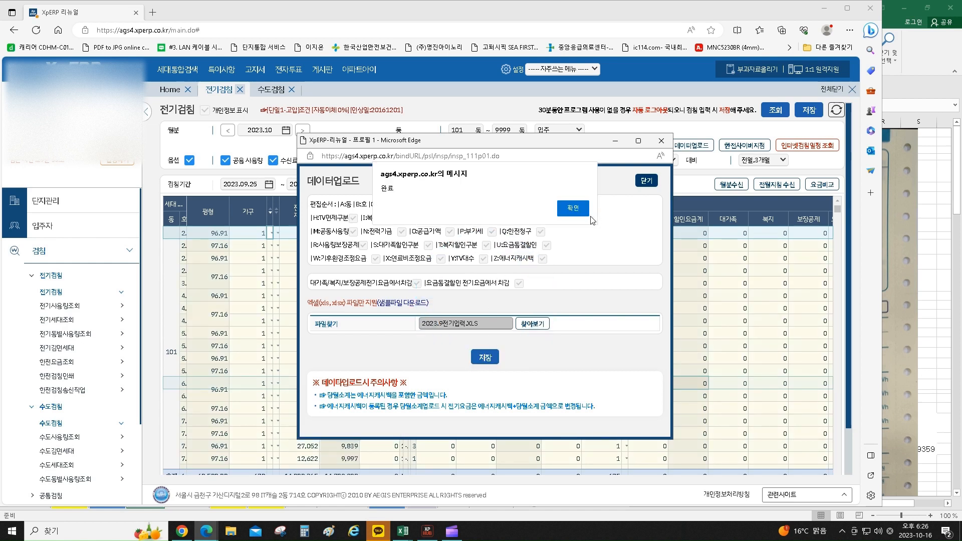
# Acknowledge the data upload messages and open the 요금계산 dialog for the 전기검침 records.
pyautogui.click(573, 209)
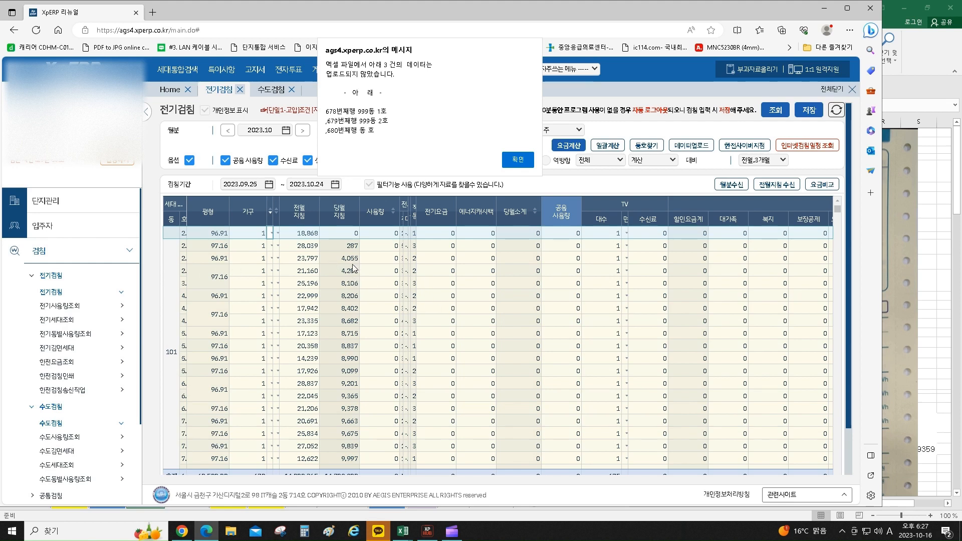
pyautogui.click(518, 160)
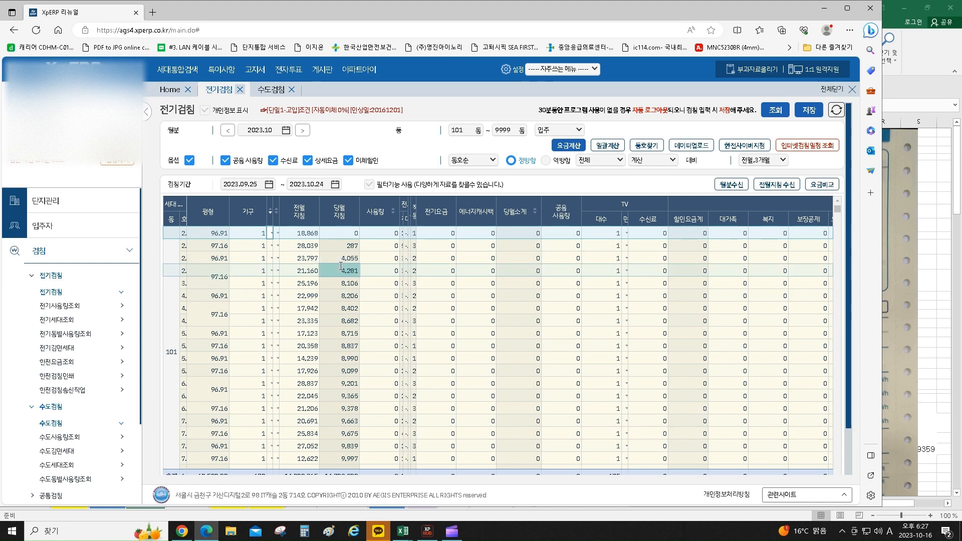
pyautogui.click(607, 145)
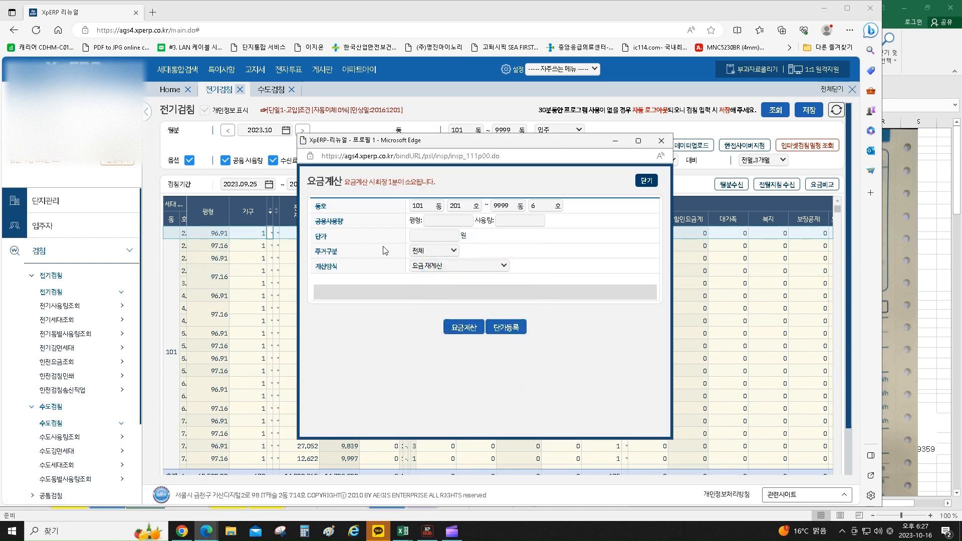
# Enter the 공용평균 from E9 of 요금예상, 67, as the 공용사용량 사용량 and run 요금계산 with 사용량 및 요금 재계산.
pyautogui.click(394, 526)
pyautogui.click(343, 498)
pyautogui.click(191, 225)
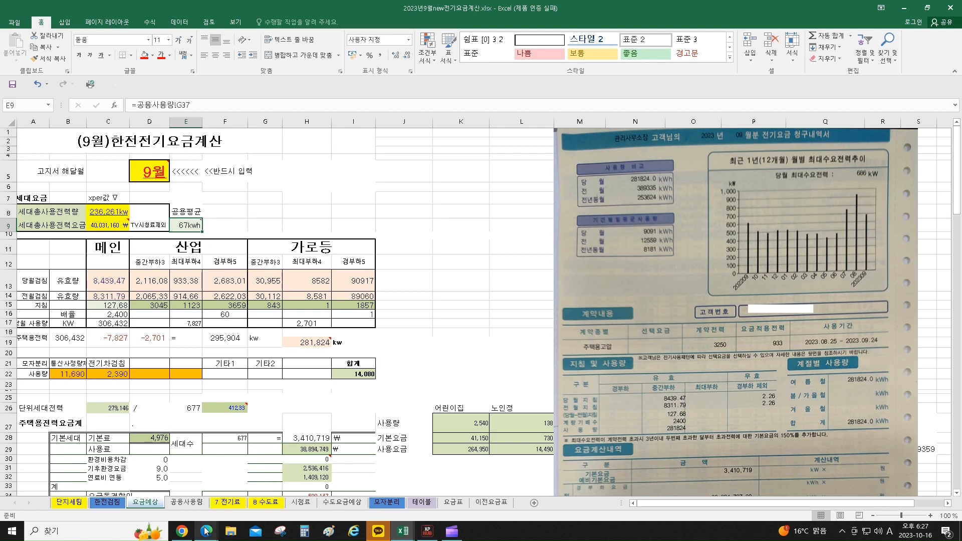
pyautogui.click(252, 484)
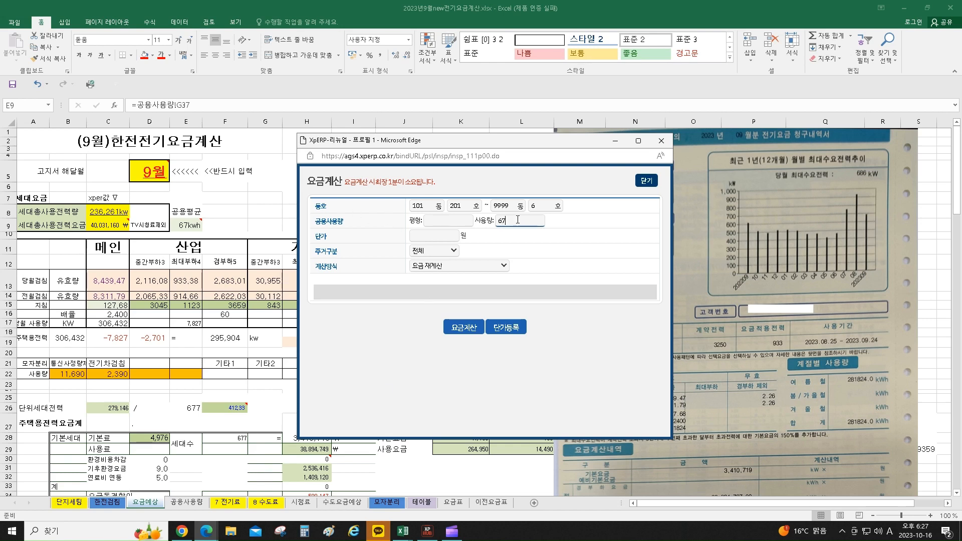
pyautogui.click(504, 266)
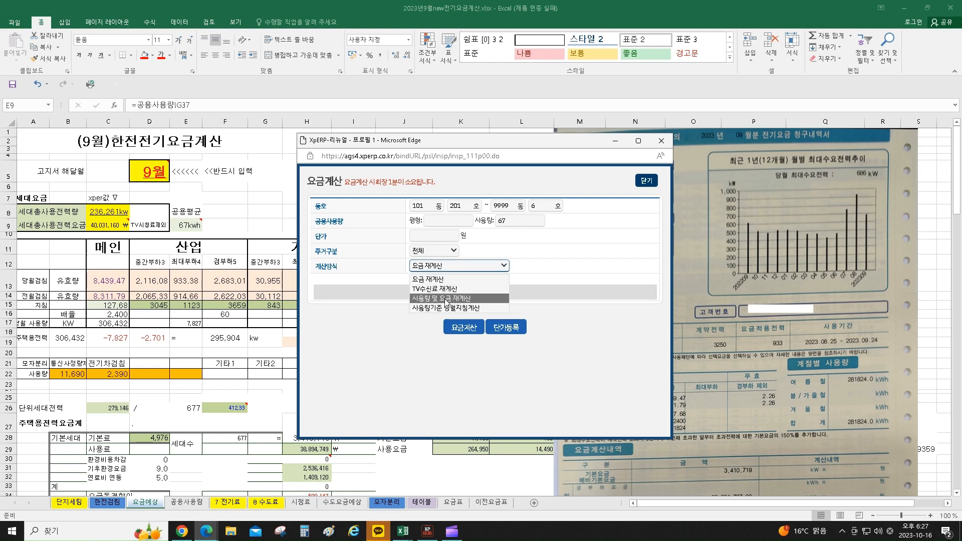
pyautogui.click(446, 299)
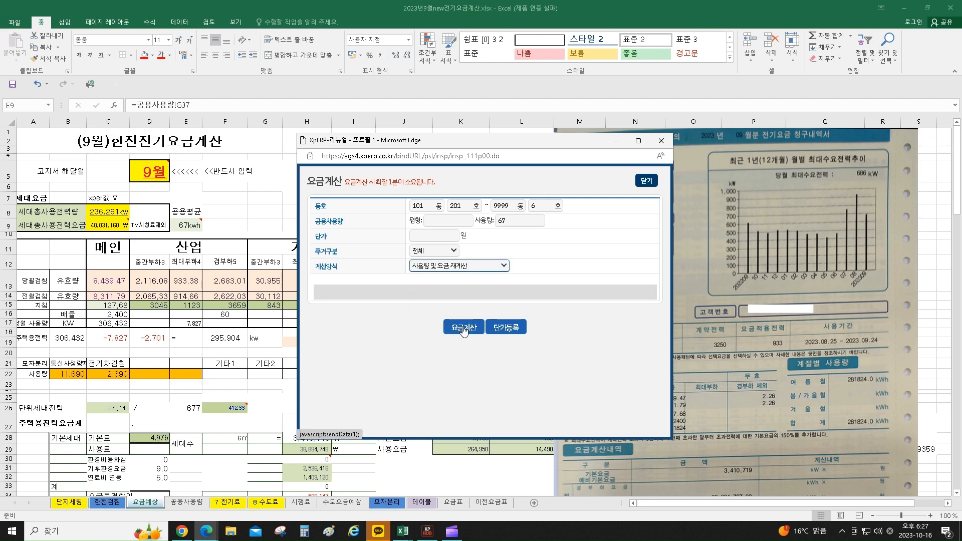
pyautogui.click(464, 330)
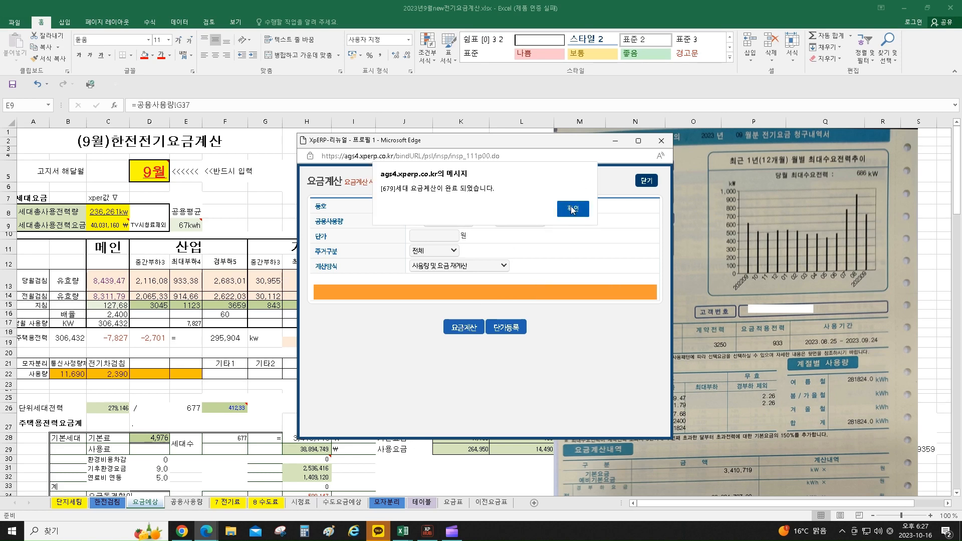
pyautogui.click(572, 208)
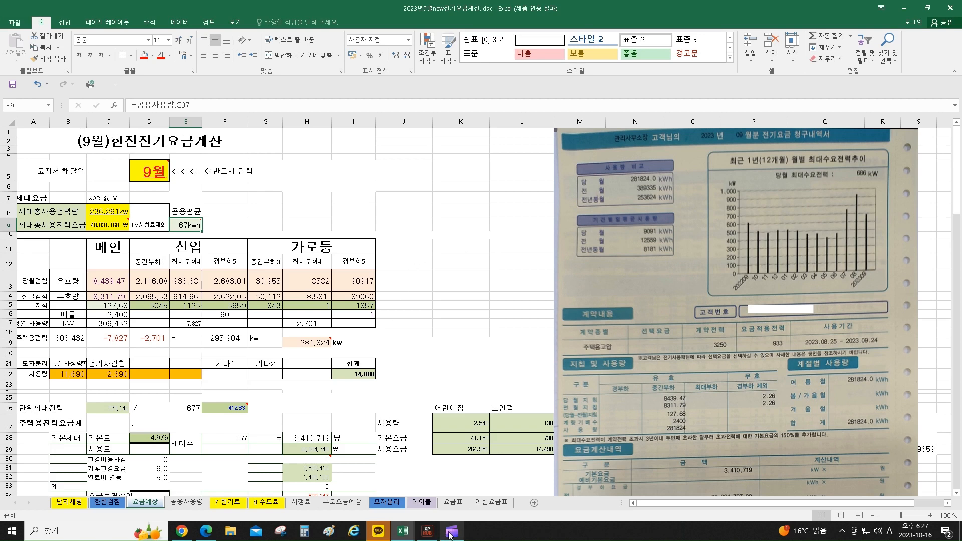
# Switch to XpERP, maximize its window, and examine the calculated household usage, charges and 총계 row on the 전기검침 page.
pyautogui.click(206, 531)
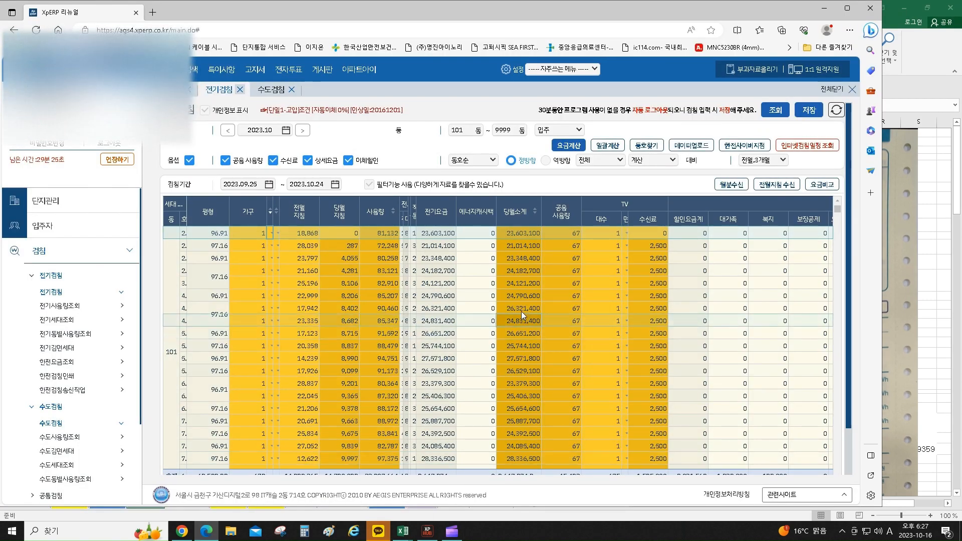
pyautogui.scroll(-1, 583, 321)
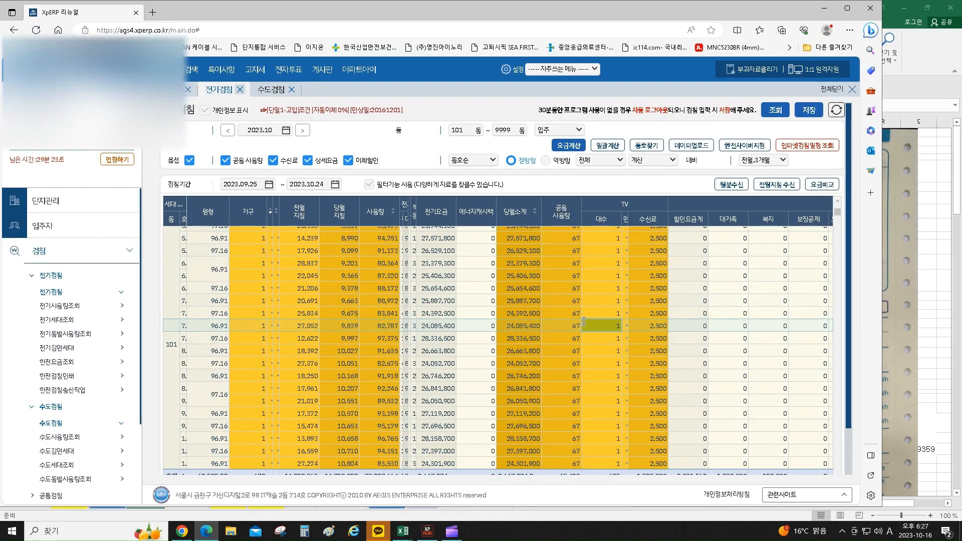
pyautogui.scroll(-3, 451, 341)
pyautogui.click(269, 362)
pyautogui.scroll(-3, 269, 362)
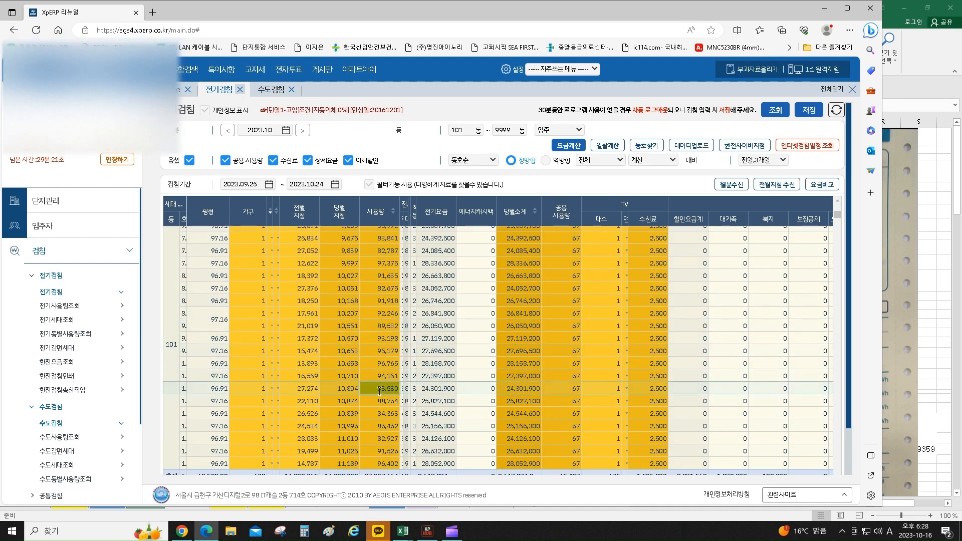
pyautogui.click(847, 8)
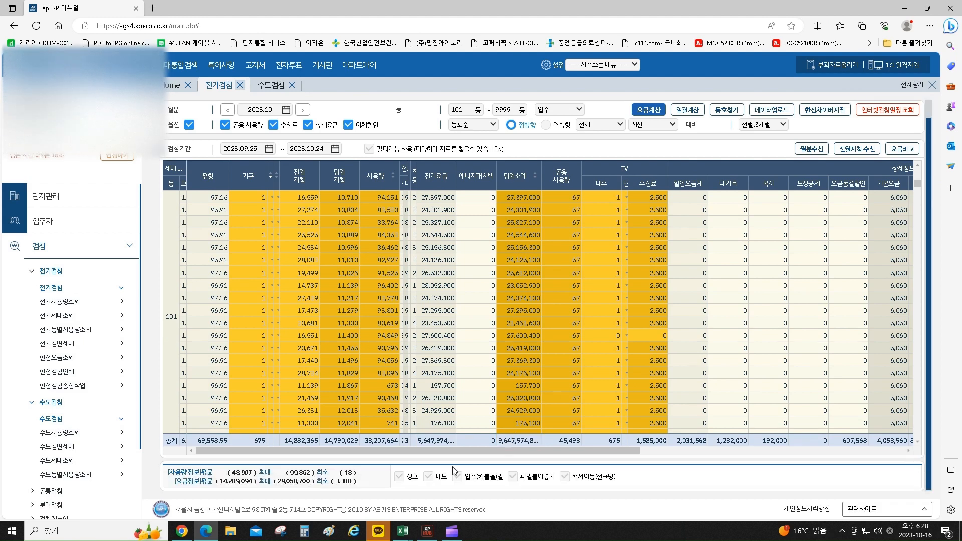
pyautogui.scroll(-1, 516, 454)
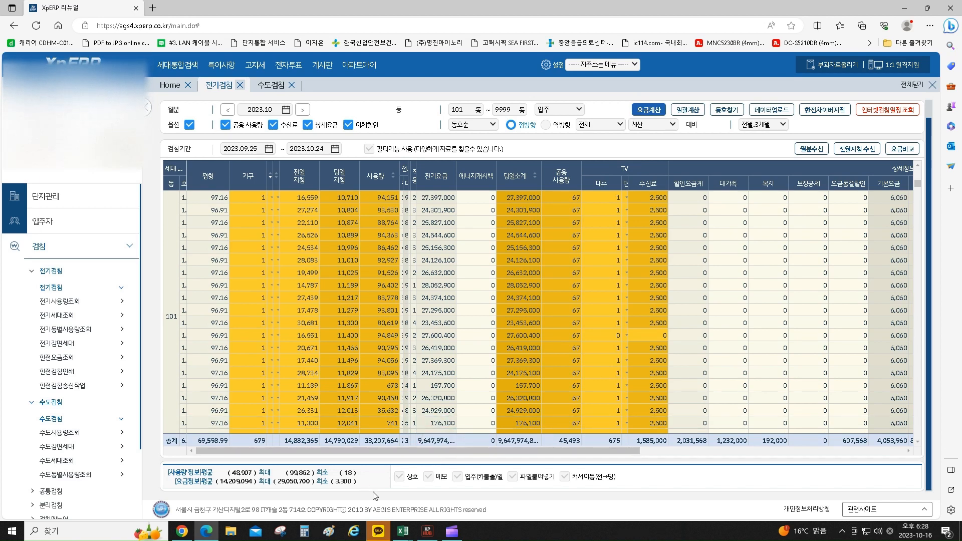
# Compare 세대총사용전력량 in C8 and 세대총사용전력요금 in C9 of the Excel 요금예상 sheet with the 전기검침 figures in XpERP.
pyautogui.moveTo(403, 530)
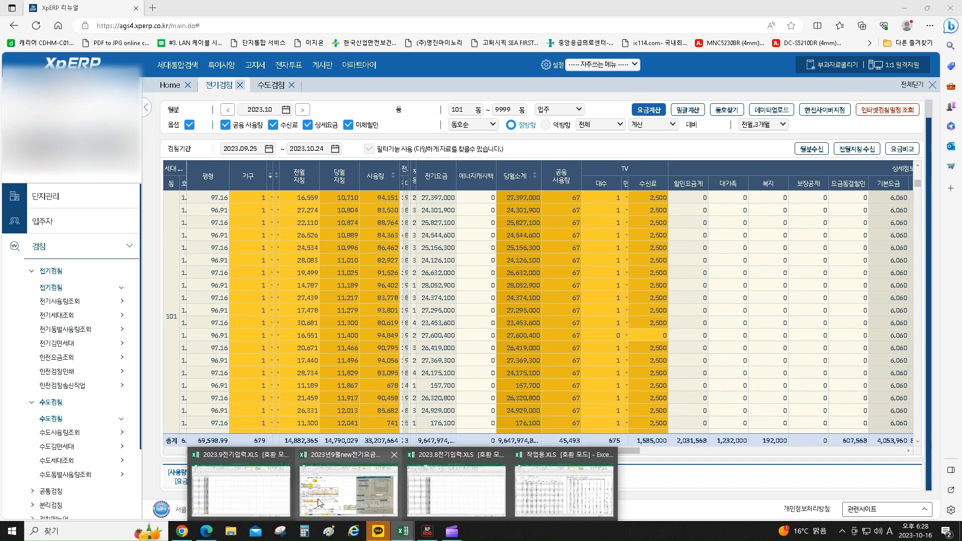
pyautogui.click(345, 501)
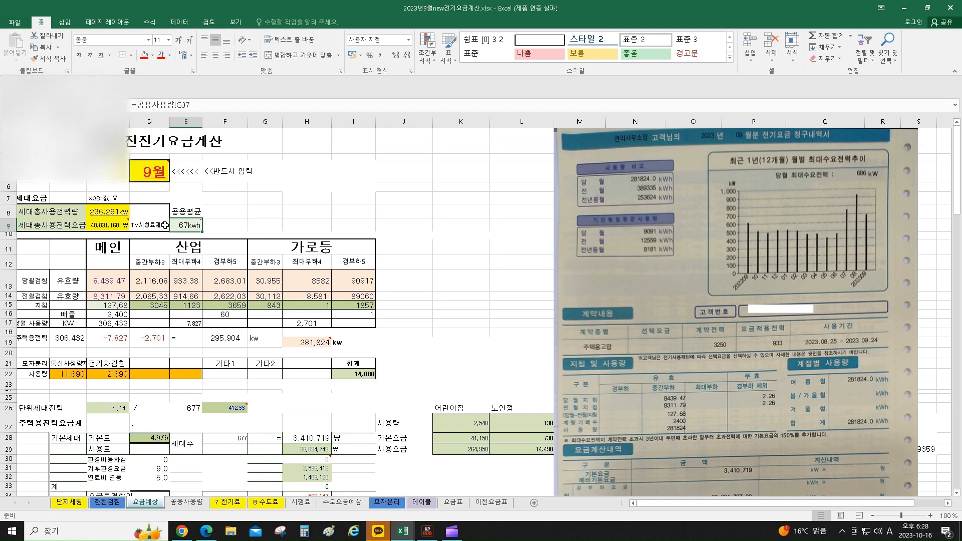
pyautogui.click(103, 214)
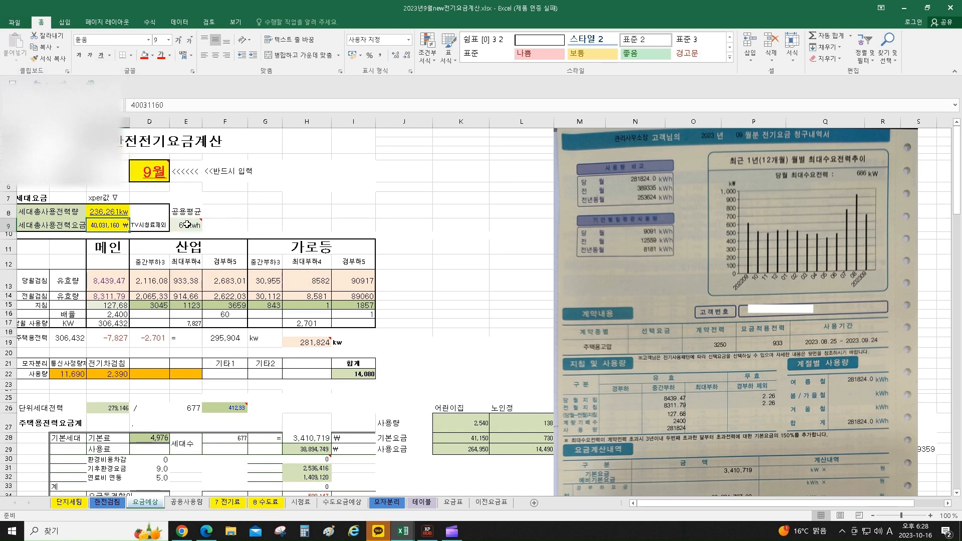
pyautogui.click(108, 225)
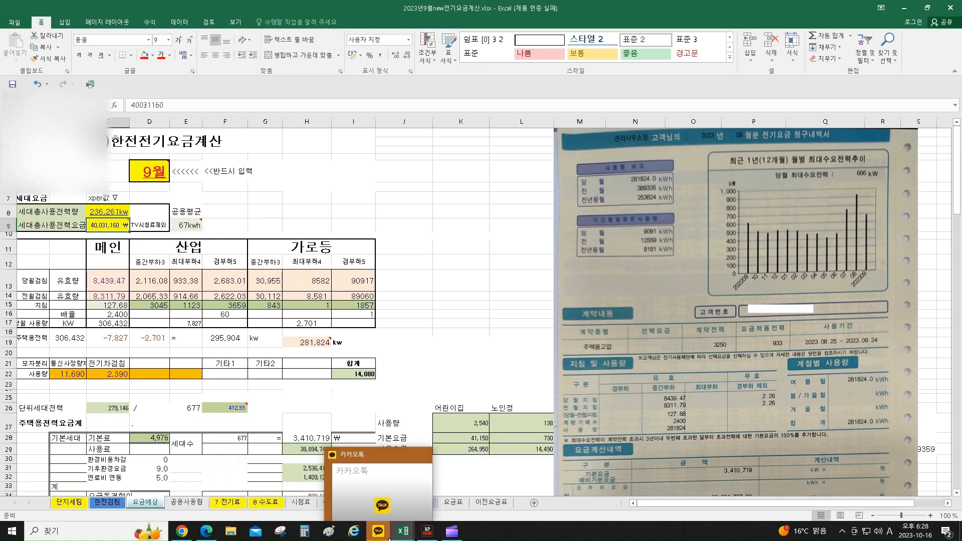
pyautogui.click(403, 532)
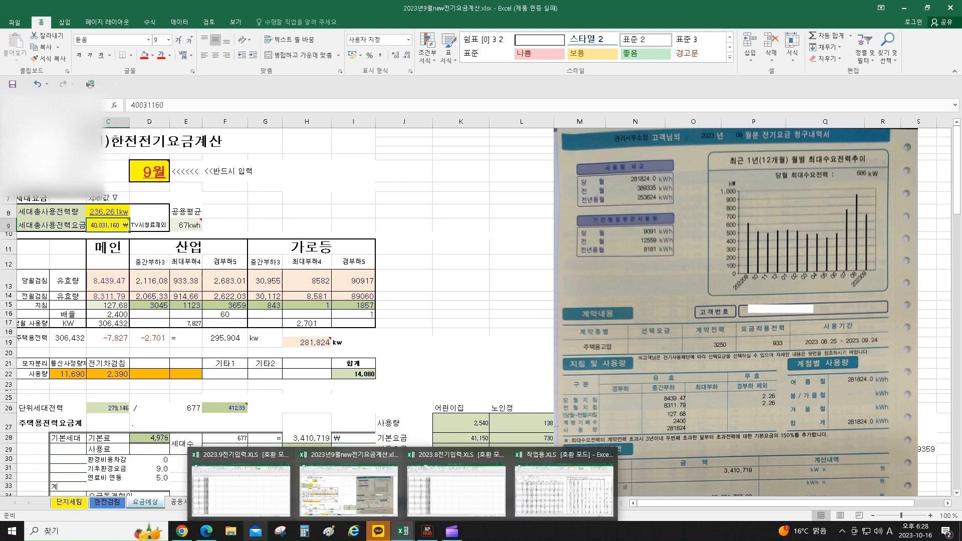
pyautogui.click(206, 531)
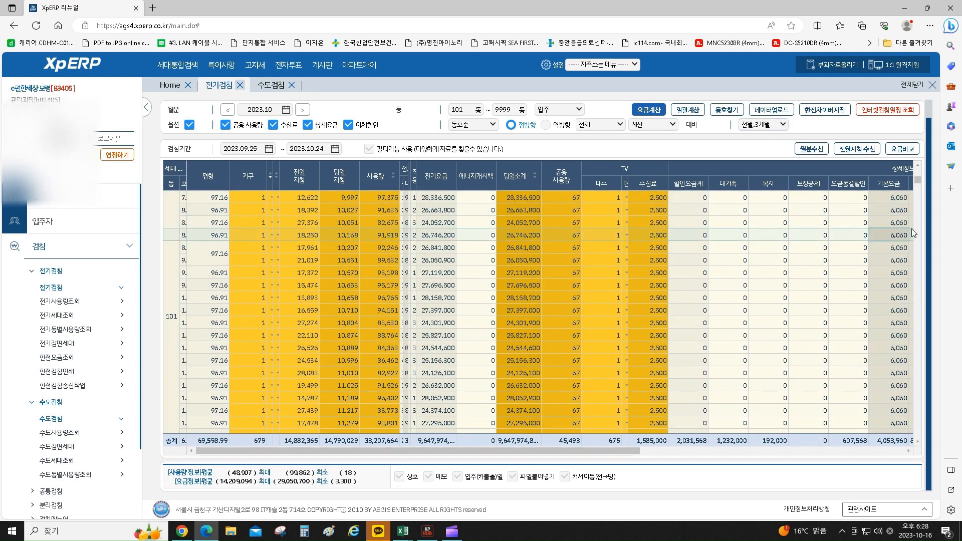
pyautogui.scroll(2, 551, 215)
pyautogui.click(341, 196)
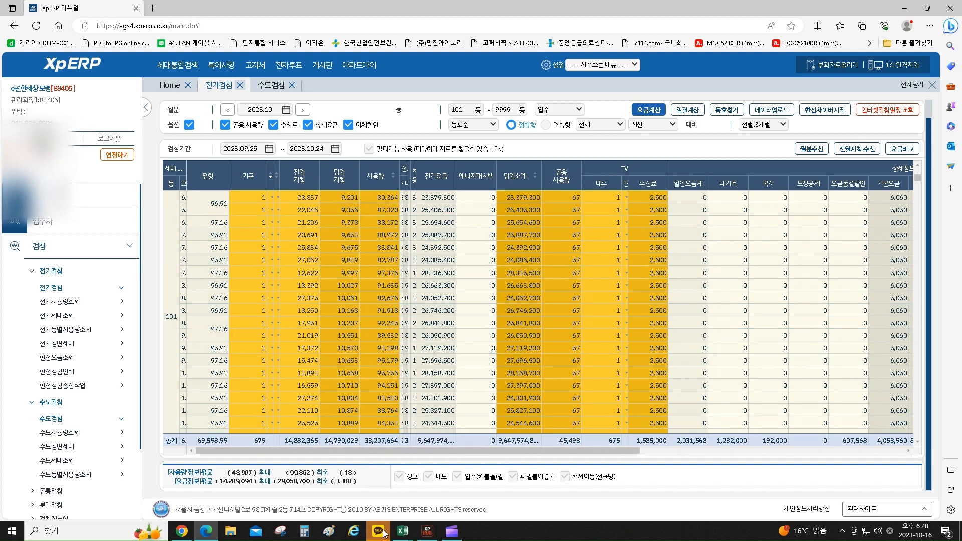
pyautogui.click(402, 532)
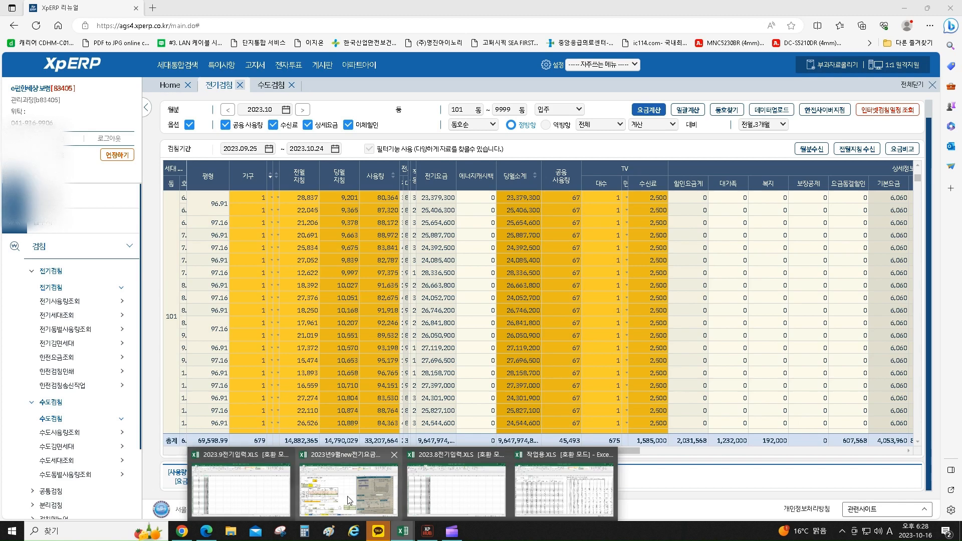
pyautogui.click(311, 471)
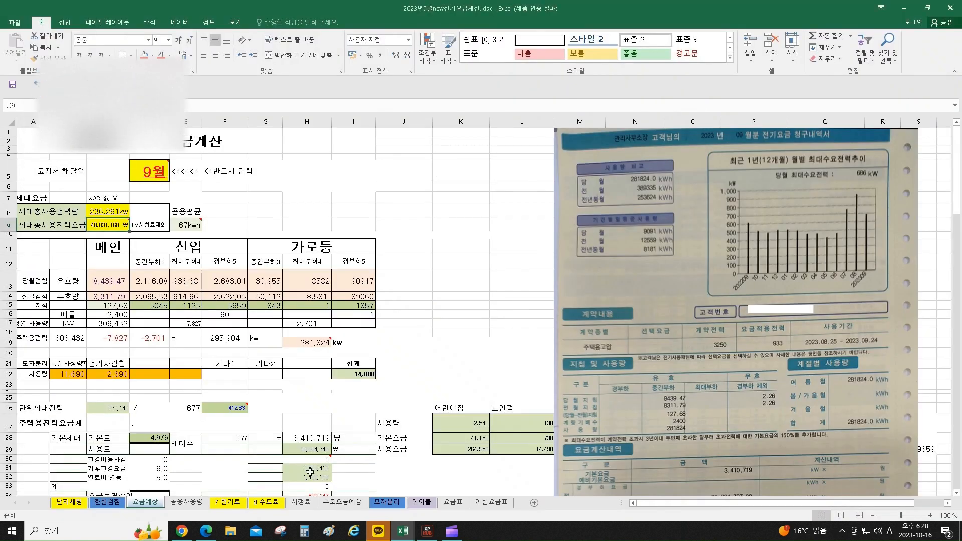
pyautogui.click(108, 216)
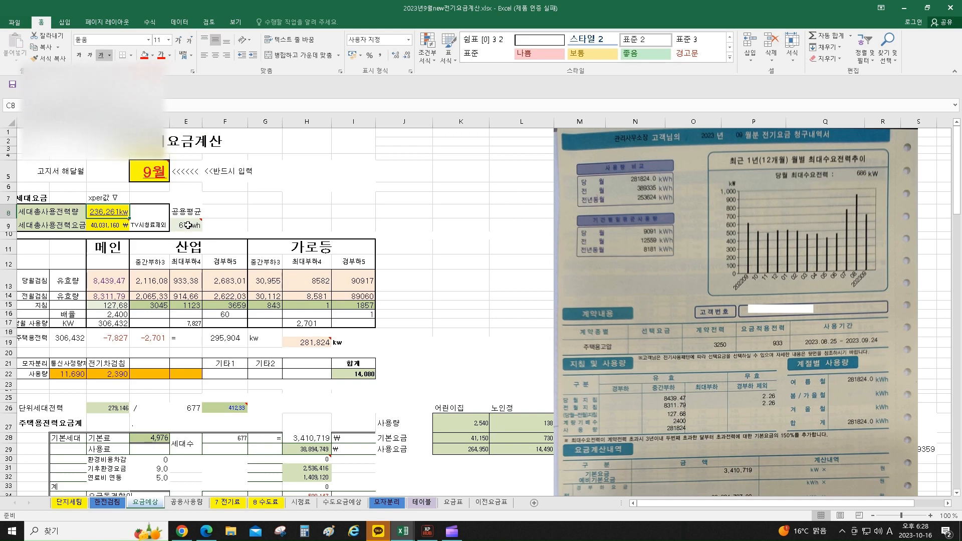
pyautogui.moveTo(189, 226)
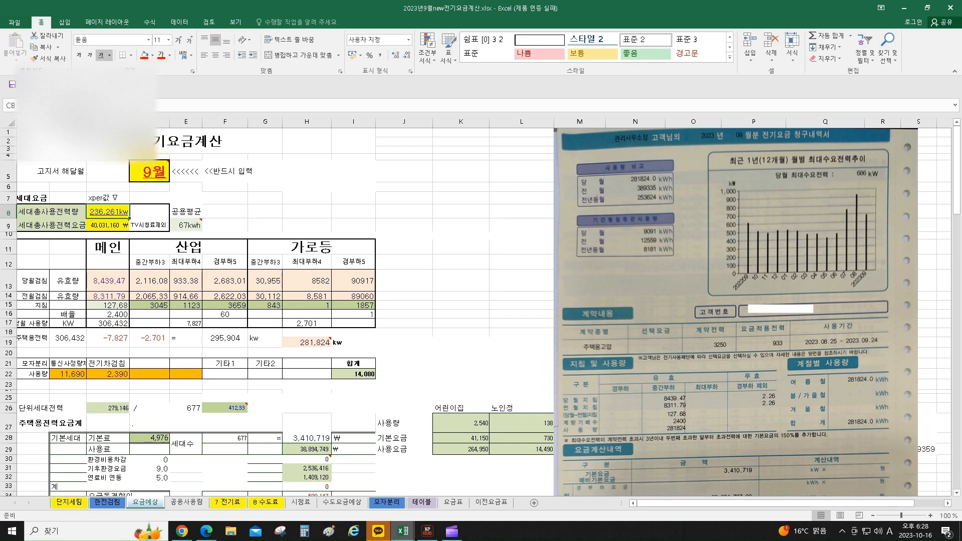
# Reopen 요금계산 in XpERP to review its 공용사용량 field and 계산방식 options, and close it without recalculating.
pyautogui.click(206, 531)
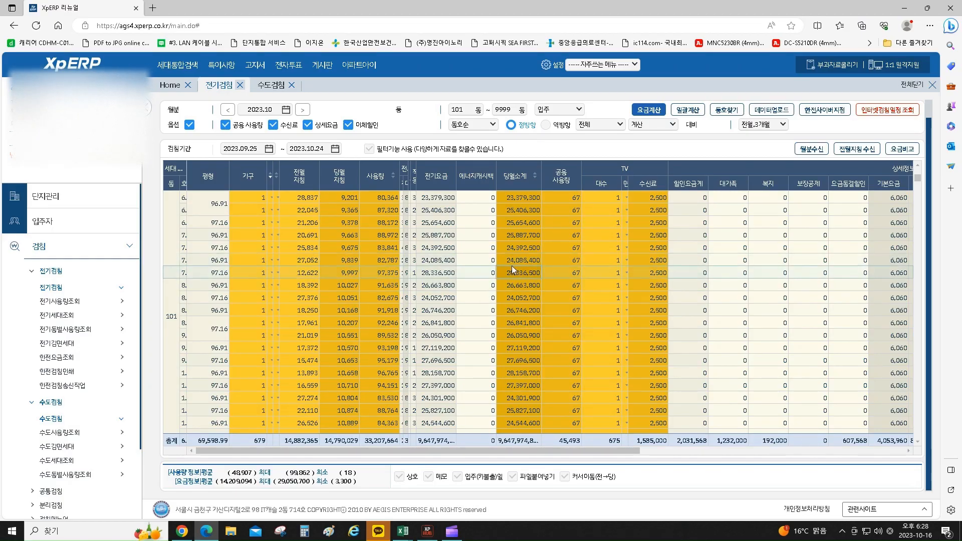
pyautogui.scroll(3, 523, 256)
pyautogui.click(649, 127)
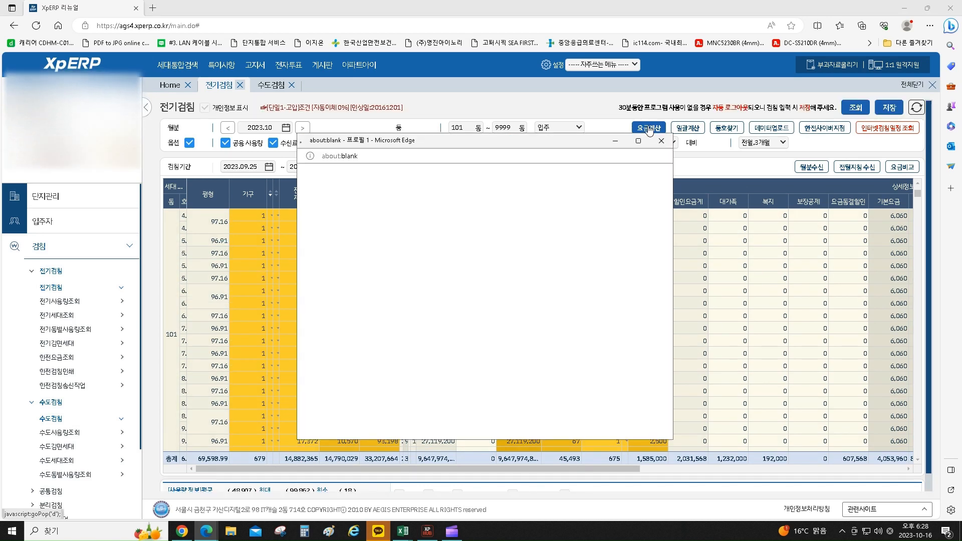
pyautogui.click(523, 221)
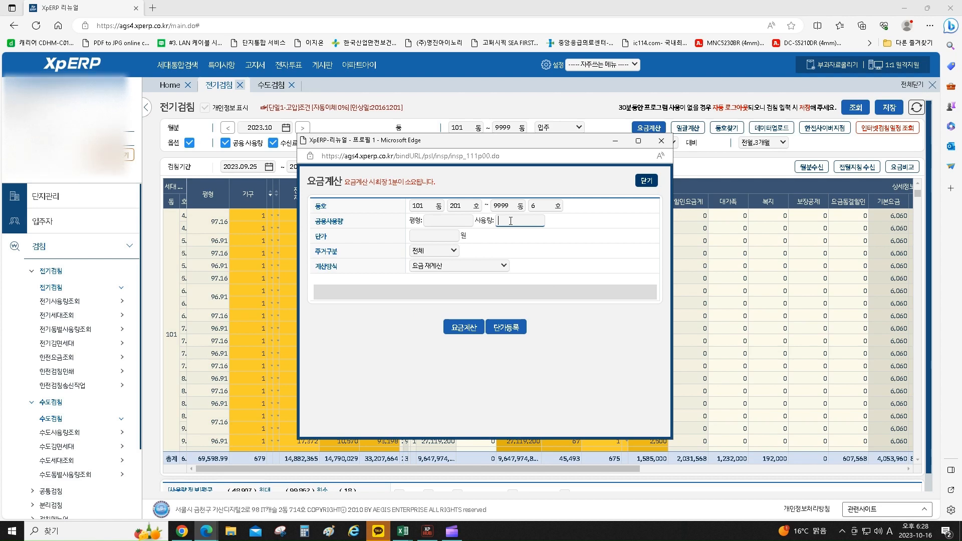
pyautogui.click(504, 265)
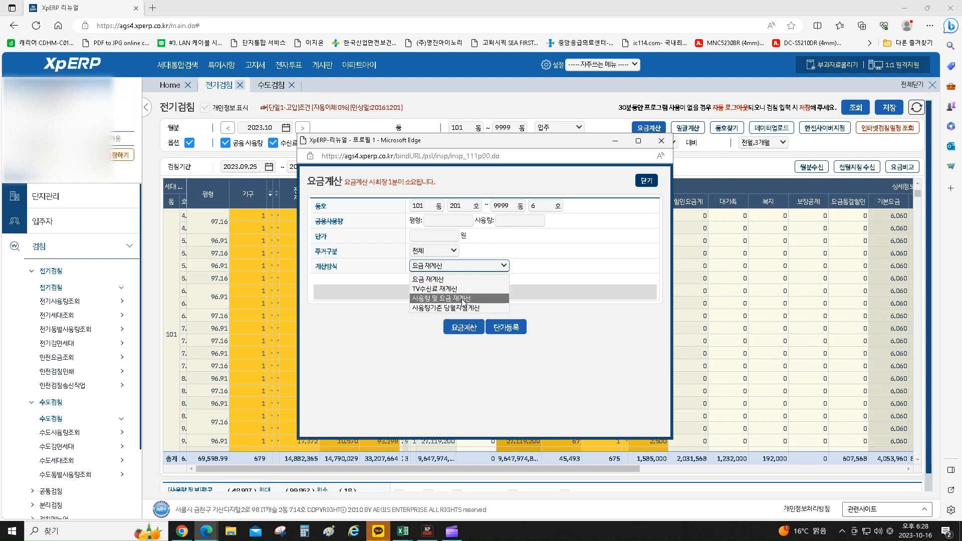
pyautogui.click(646, 180)
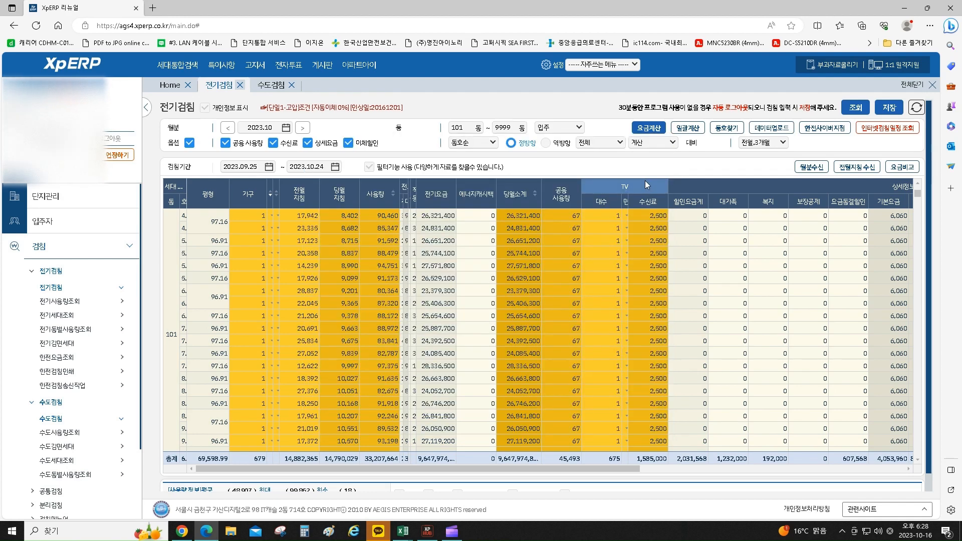
# Look over the 요금예상 sheet and bill image in Excel once more, and return to the 전기검침 page in XpERP.
pyautogui.click(442, 289)
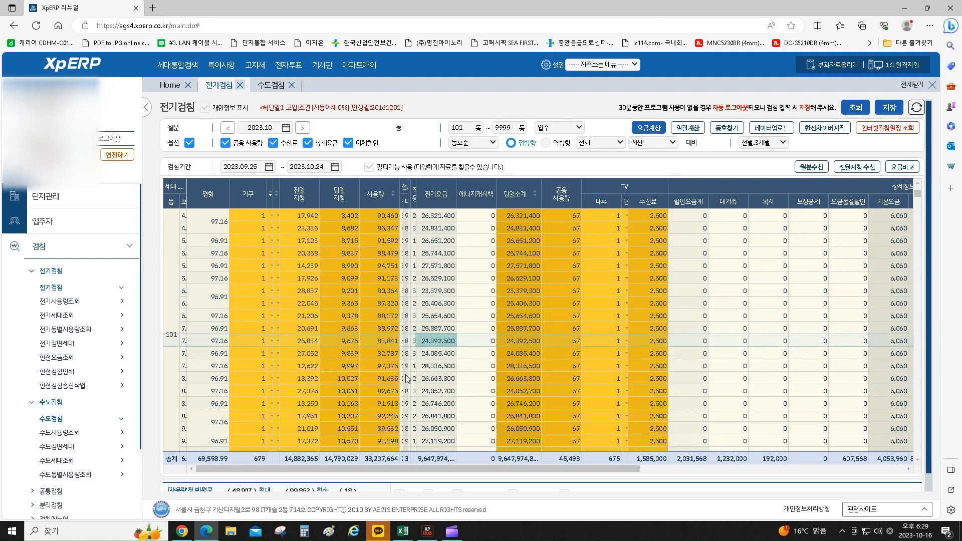
pyautogui.moveTo(431, 533)
pyautogui.moveTo(402, 532)
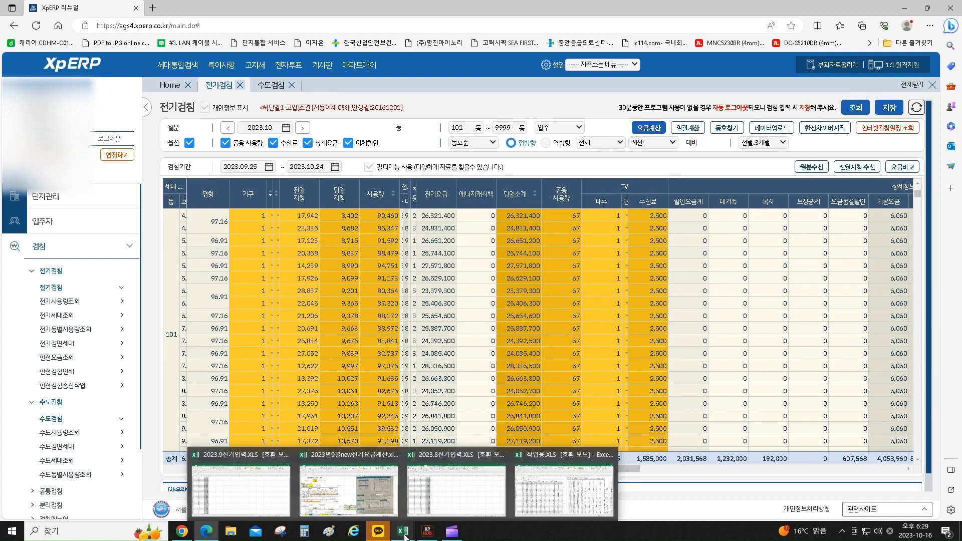
pyautogui.click(373, 503)
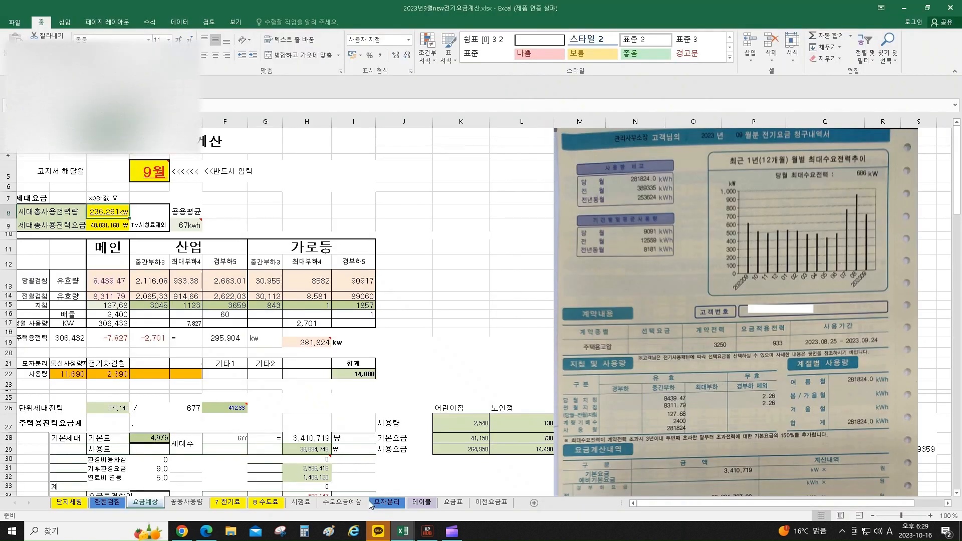
pyautogui.scroll(-5, 518, 312)
pyautogui.scroll(5, 517, 312)
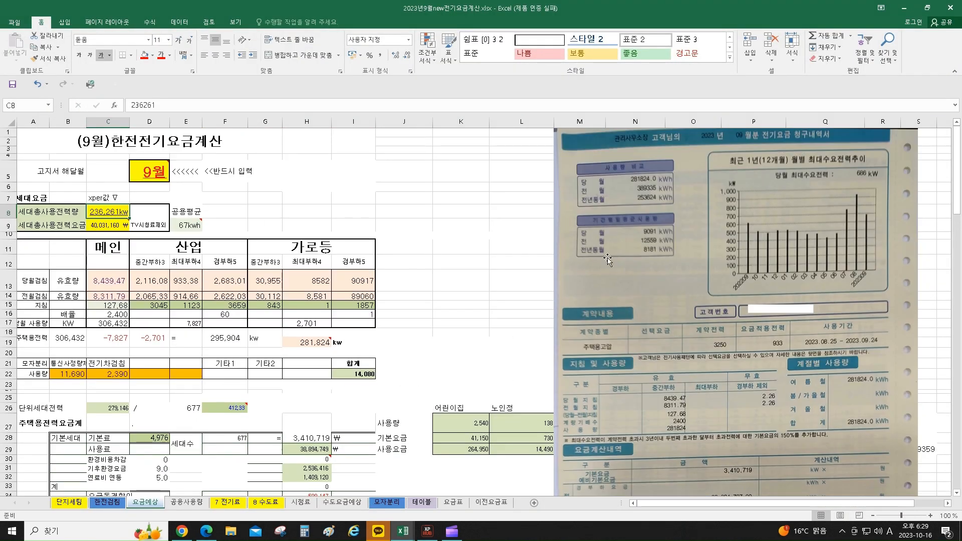
pyautogui.click(904, 8)
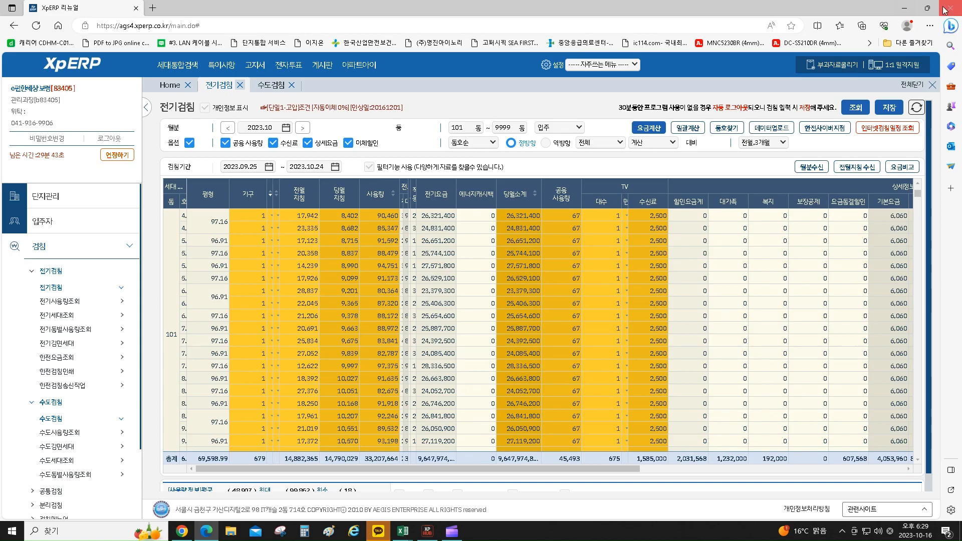
# Open the discount list photo IMG_20231016_104928.jpg from the desktop's 촬영용 folder and view it and the next photo, IMG_20231016_104952.jpg.
pyautogui.click(904, 8)
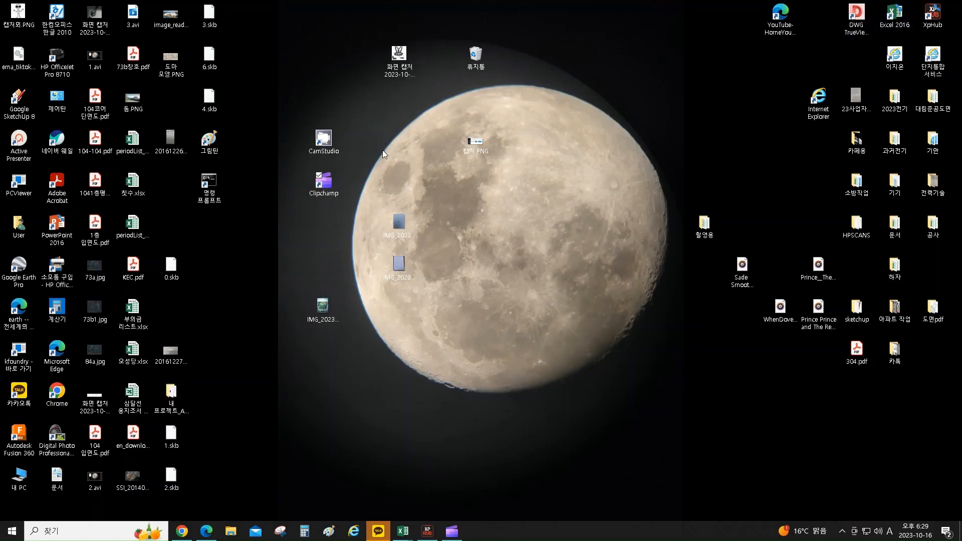
pyautogui.doubleClick(708, 226)
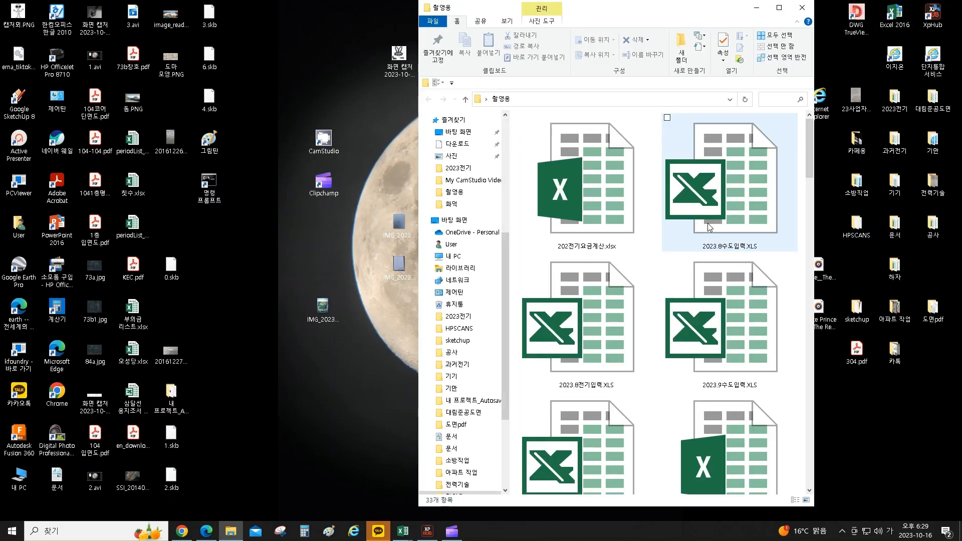
pyautogui.scroll(-10, 634, 280)
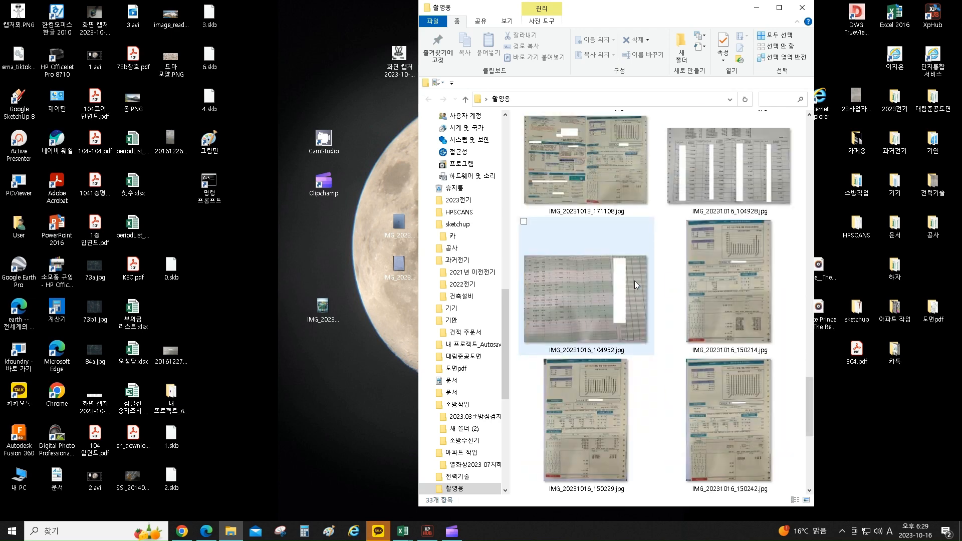
pyautogui.scroll(-5, 634, 280)
pyautogui.scroll(5, 634, 280)
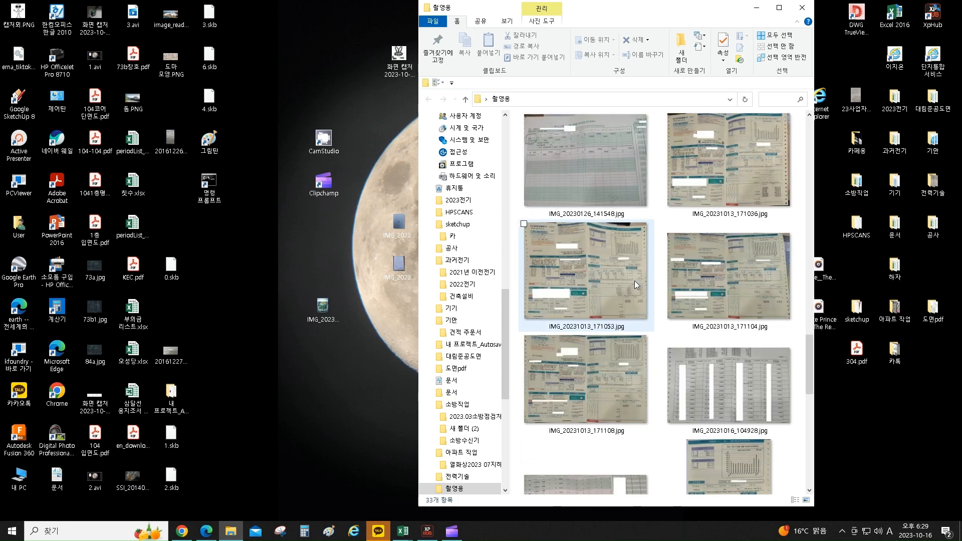
pyautogui.doubleClick(715, 392)
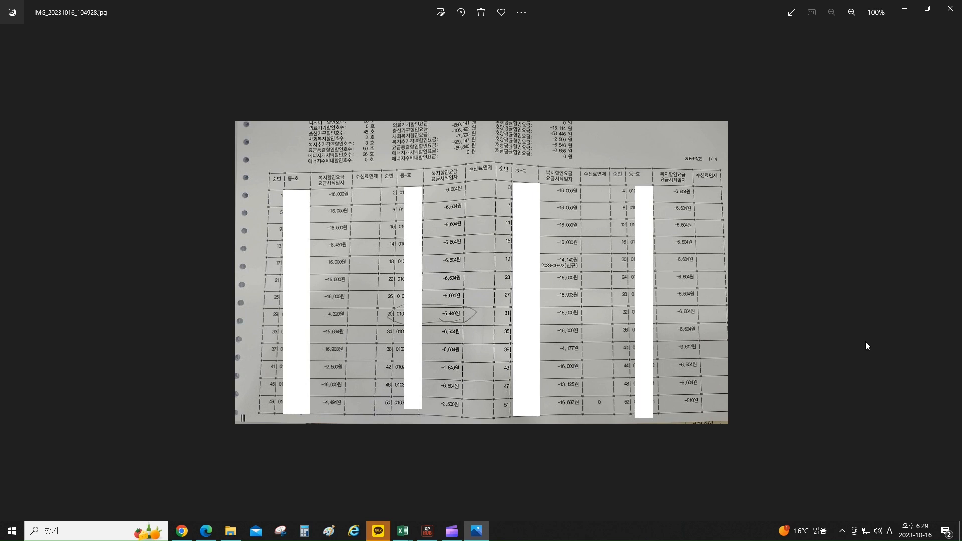
pyautogui.click(950, 272)
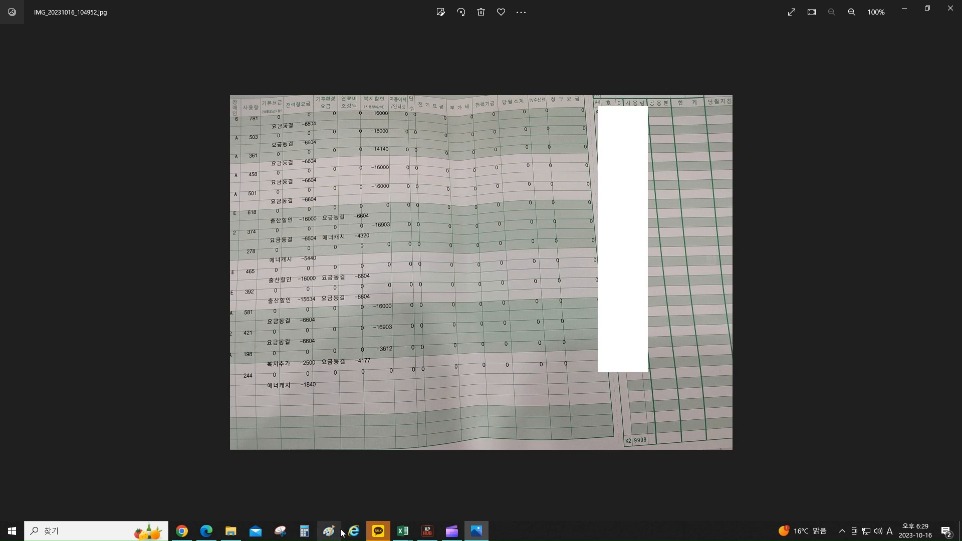
# Return to XpERP and enter 4500 as the 에너지캐시백 for the first visible household row on the 전기검침 page.
pyautogui.click(207, 530)
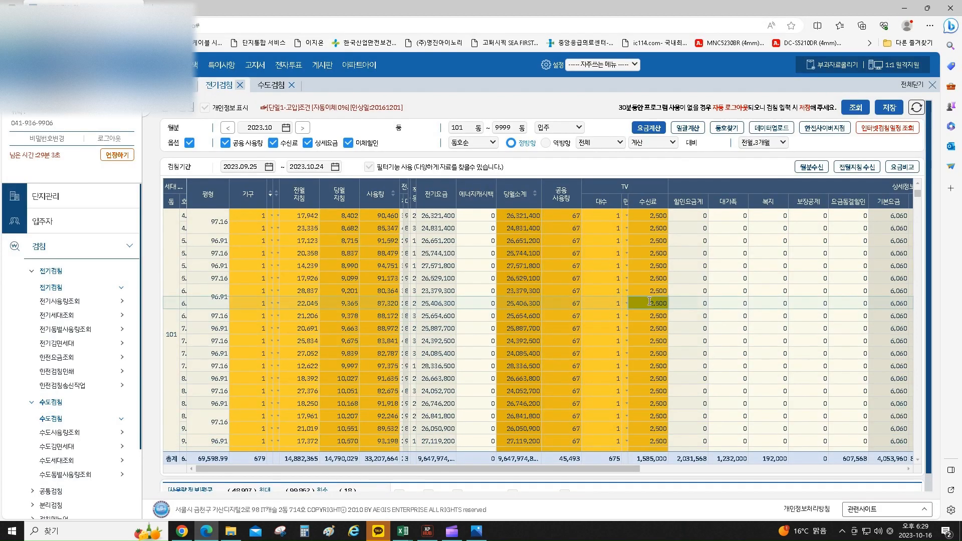
pyautogui.click(474, 214)
pyautogui.click(737, 213)
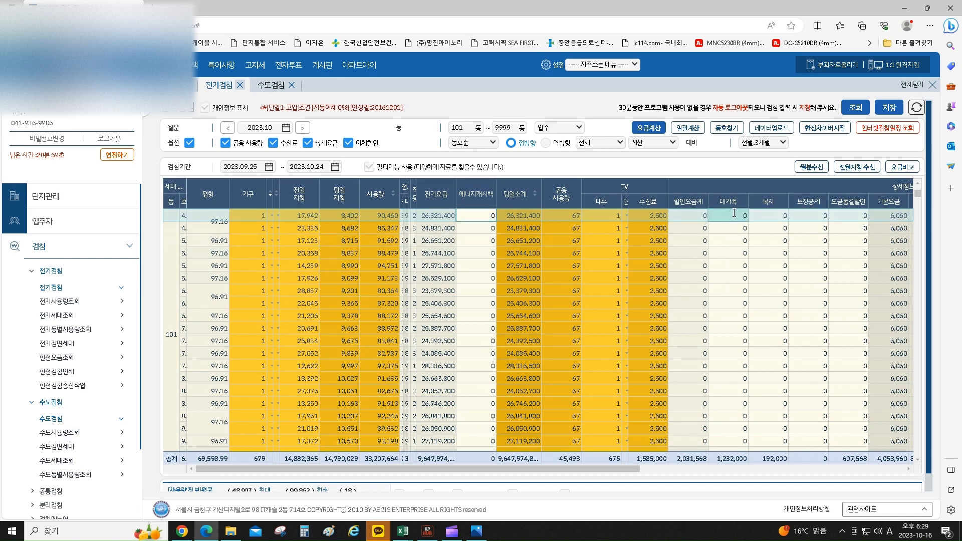
pyautogui.click(733, 213)
pyautogui.click(773, 213)
pyautogui.click(804, 213)
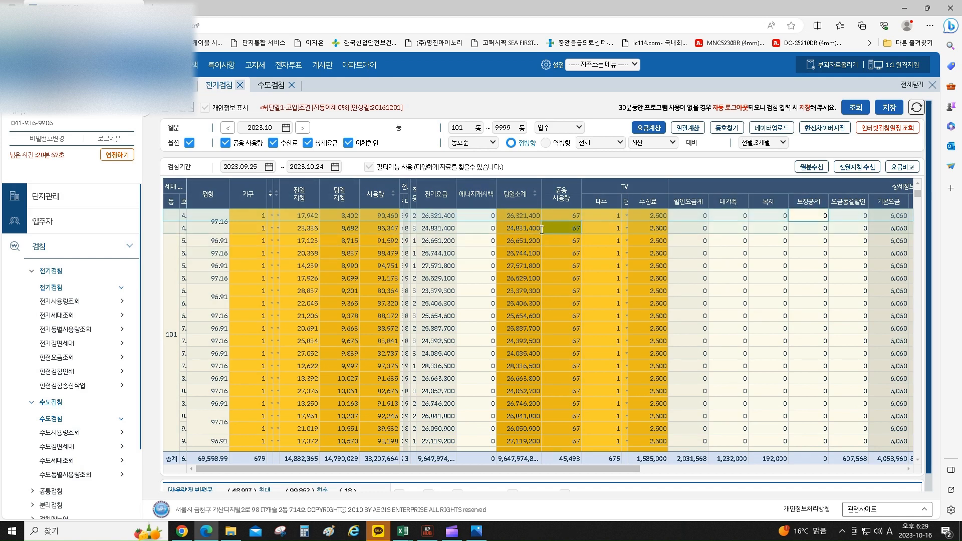
pyautogui.click(480, 215)
pyautogui.write('4500')
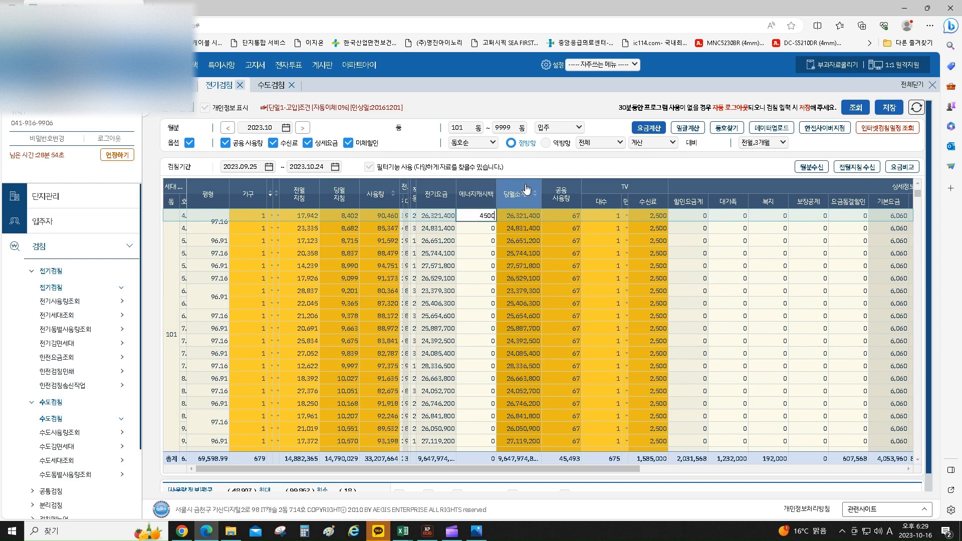
pyautogui.press('Return')
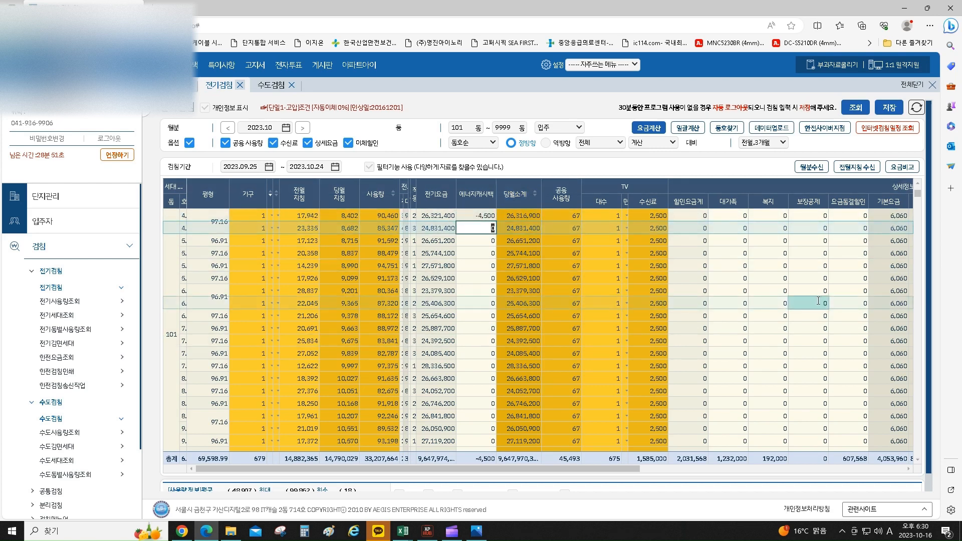
# Set the same household's 대가족 discount to 14300 and its 요금동결할인 to 6,040.
pyautogui.click(725, 214)
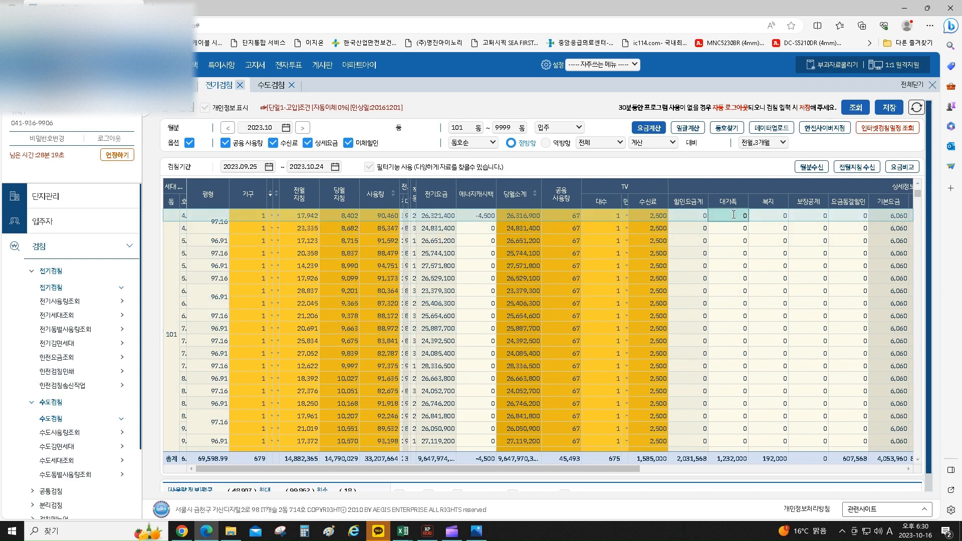
pyautogui.click(733, 215)
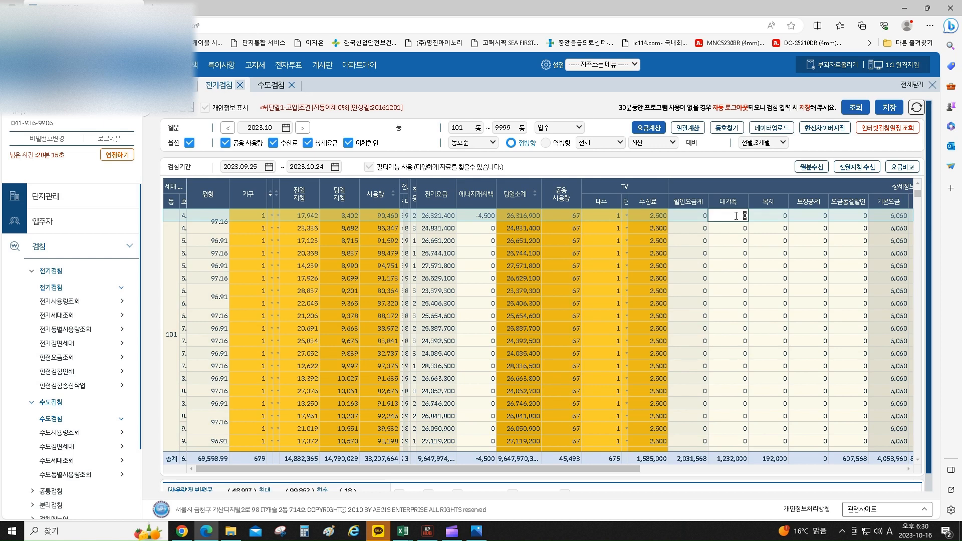
pyautogui.write('14300')
pyautogui.press('Return')
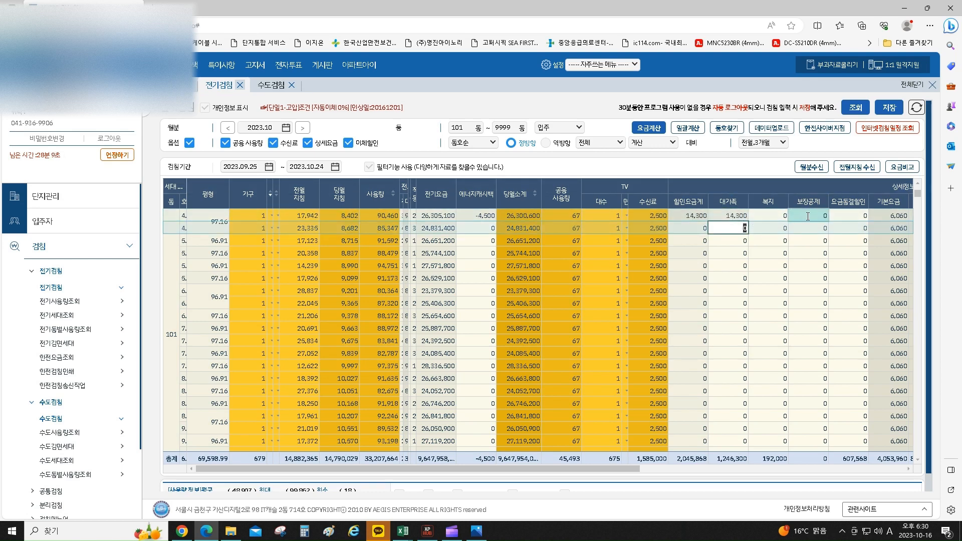
pyautogui.click(852, 216)
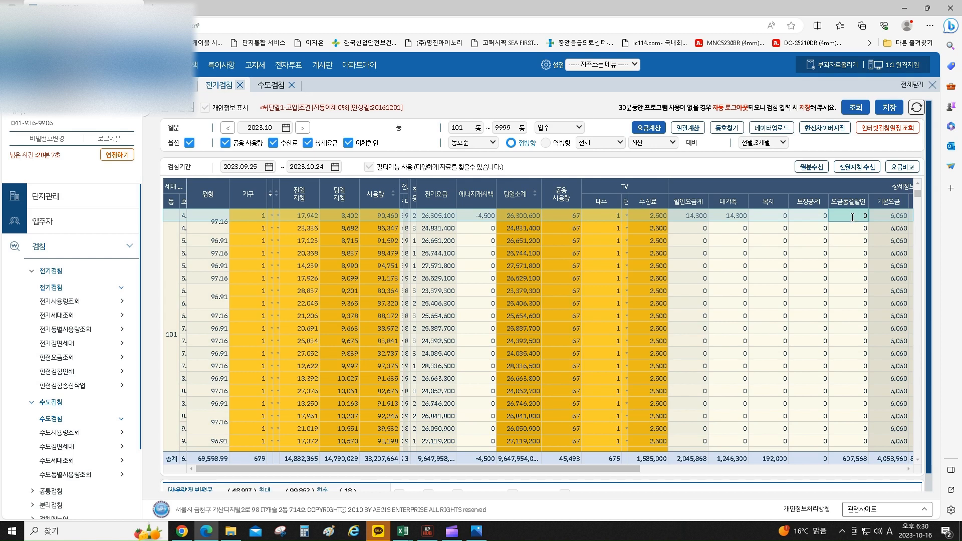
pyautogui.write('6,')
pyautogui.write('040')
pyautogui.press('Return')
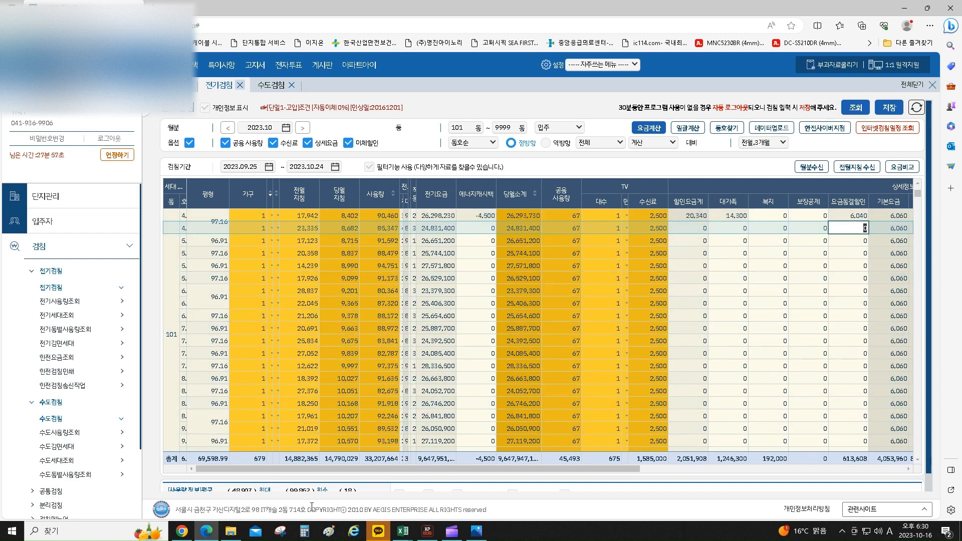
# Switch to the Excel workbook 2023.9전기입력.XLS, narrow column B to obscure the unit numbers, and bring column A into view.
pyautogui.moveTo(412, 536)
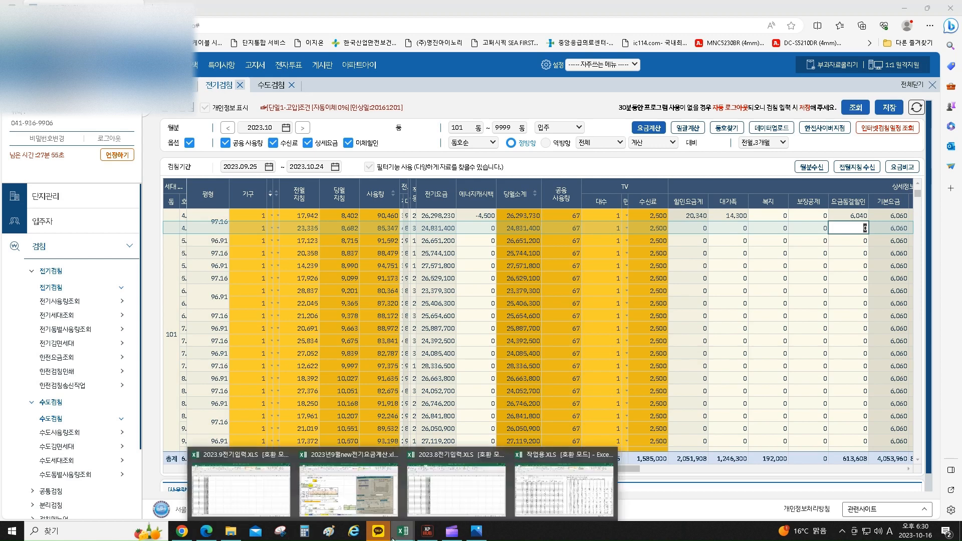
pyautogui.click(346, 498)
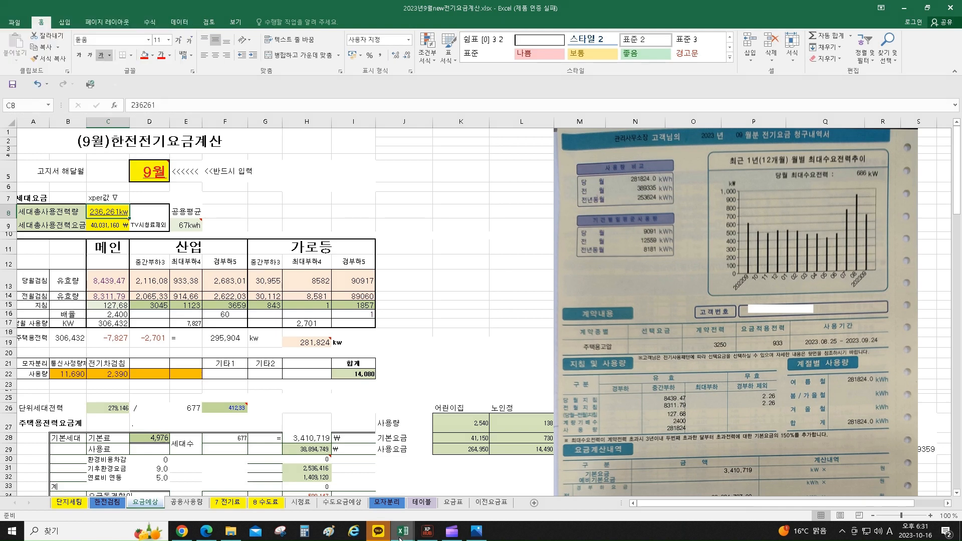
pyautogui.moveTo(403, 531)
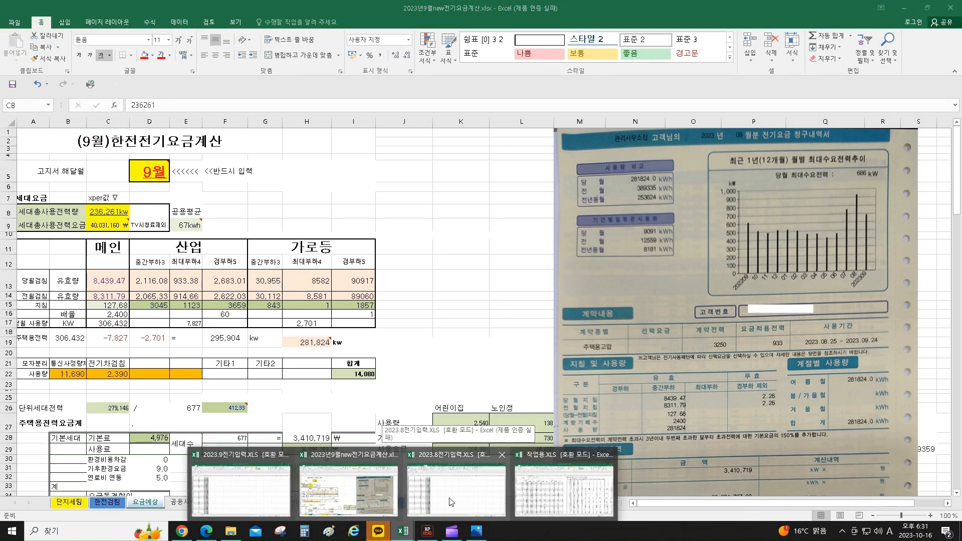
pyautogui.click(246, 497)
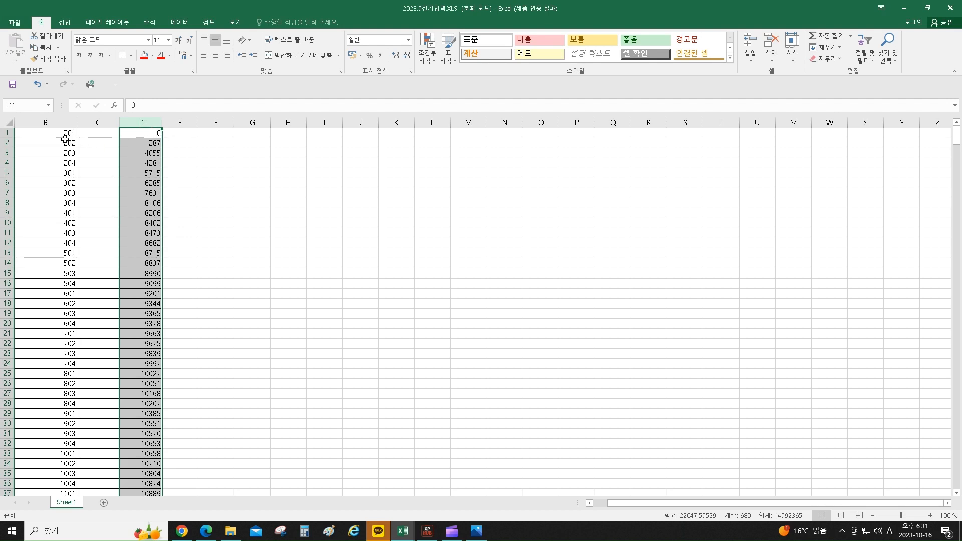
pyautogui.click(99, 132)
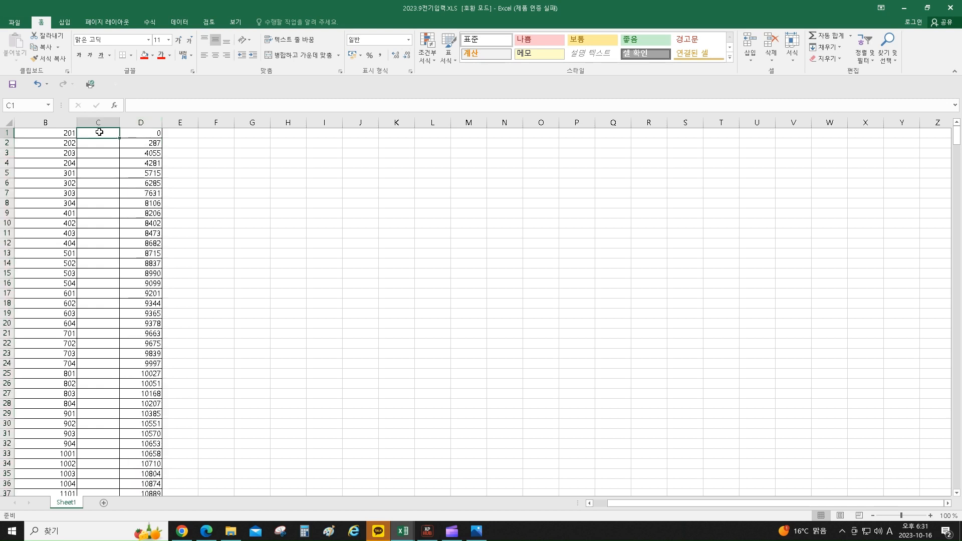
pyautogui.click(61, 135)
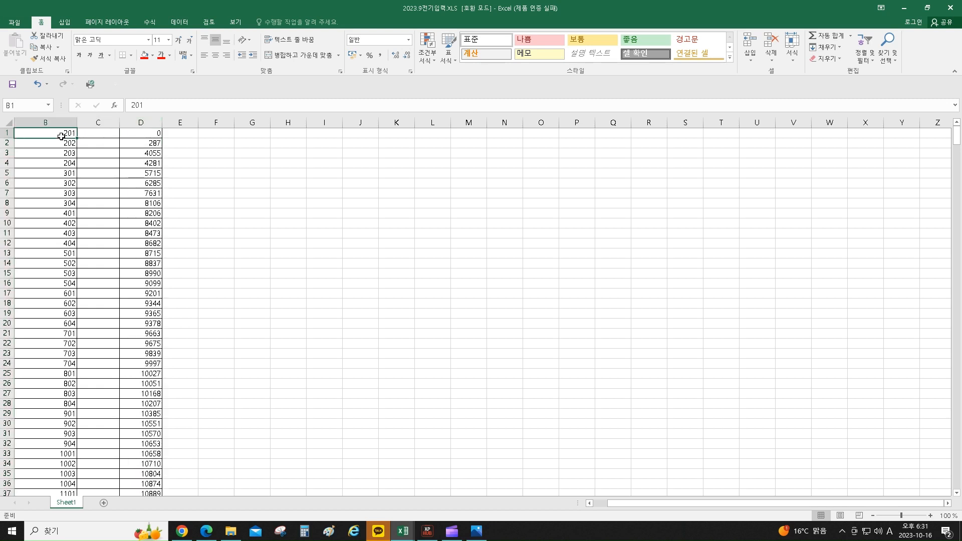
pyautogui.moveTo(78, 120); pyautogui.dragTo(26, 123)
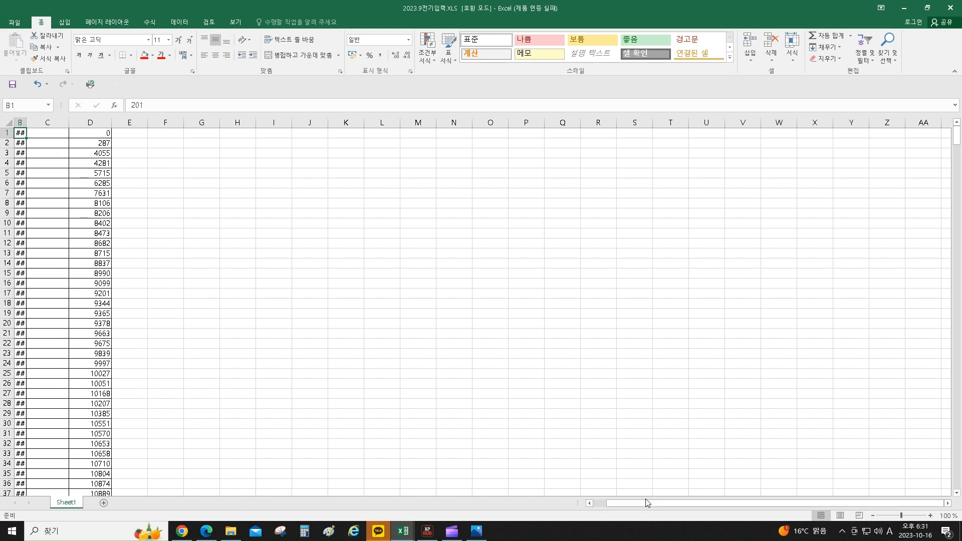
pyautogui.click(589, 503)
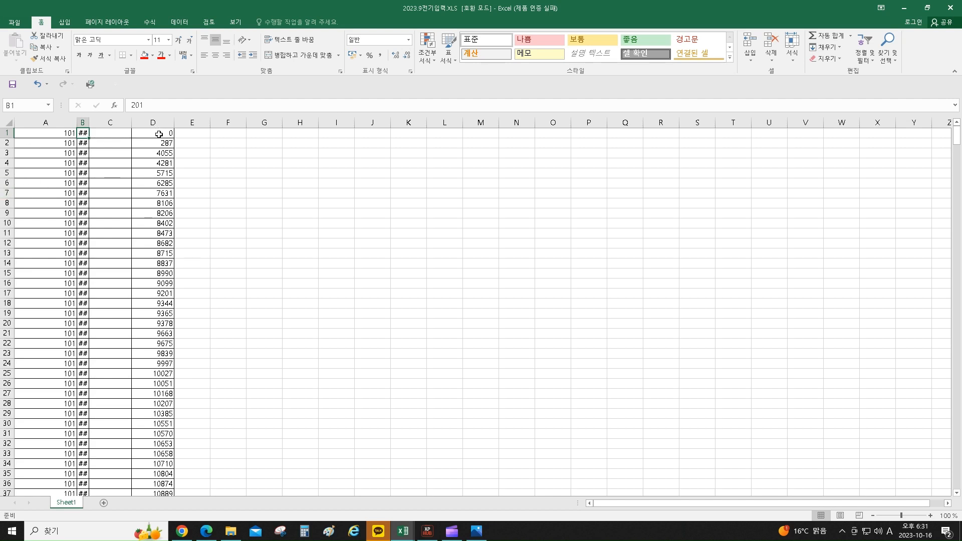
# Open the workbook 2023년09월사용량정산.XLS from the 촬영용 folder.
pyautogui.click(403, 535)
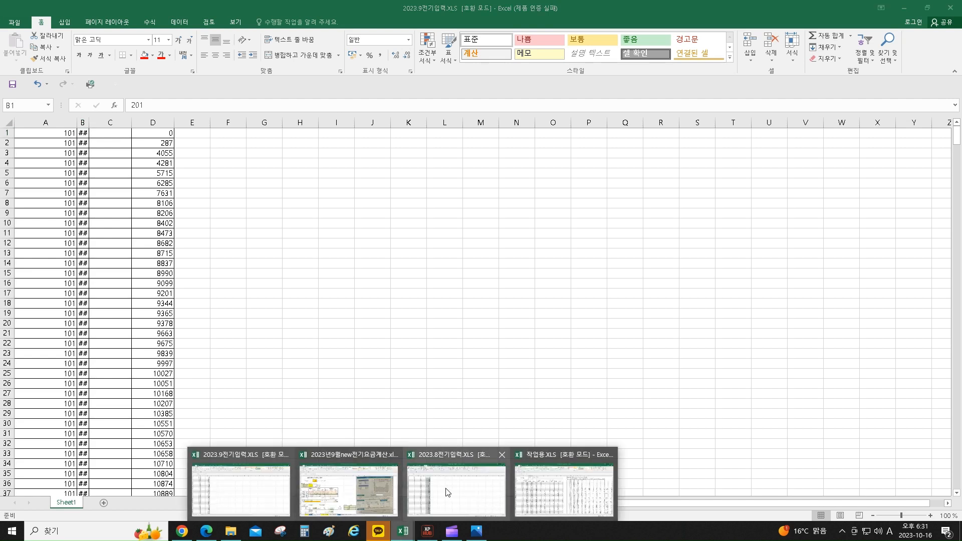
pyautogui.click(15, 23)
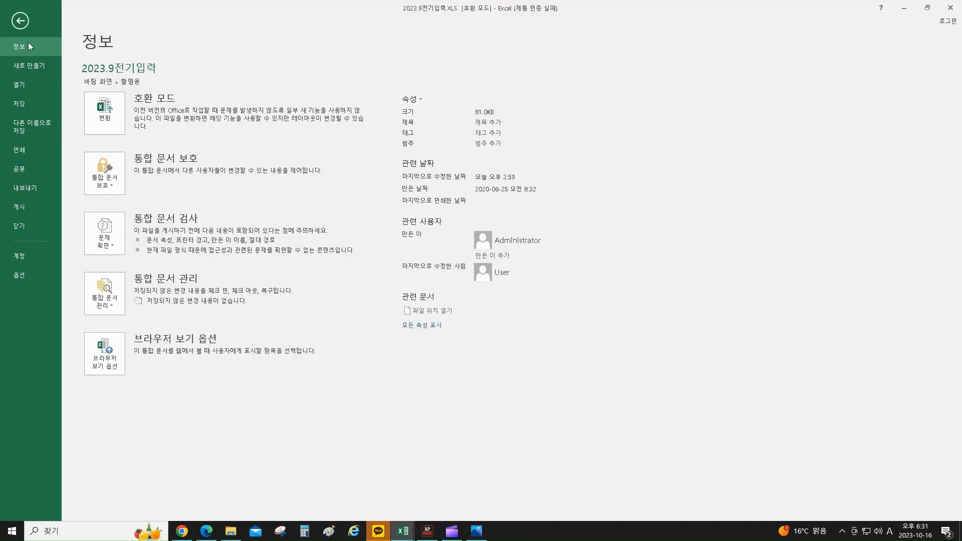
pyautogui.click(16, 86)
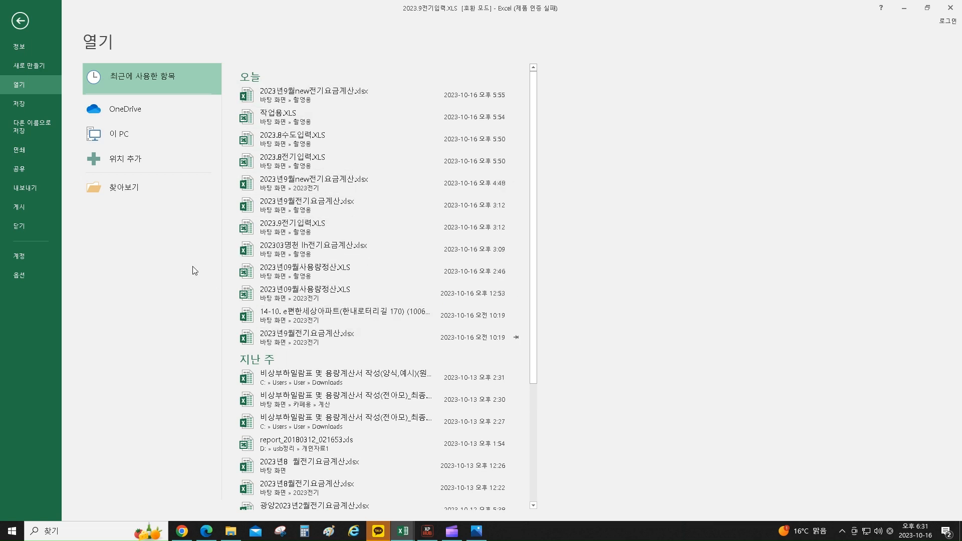
pyautogui.click(100, 183)
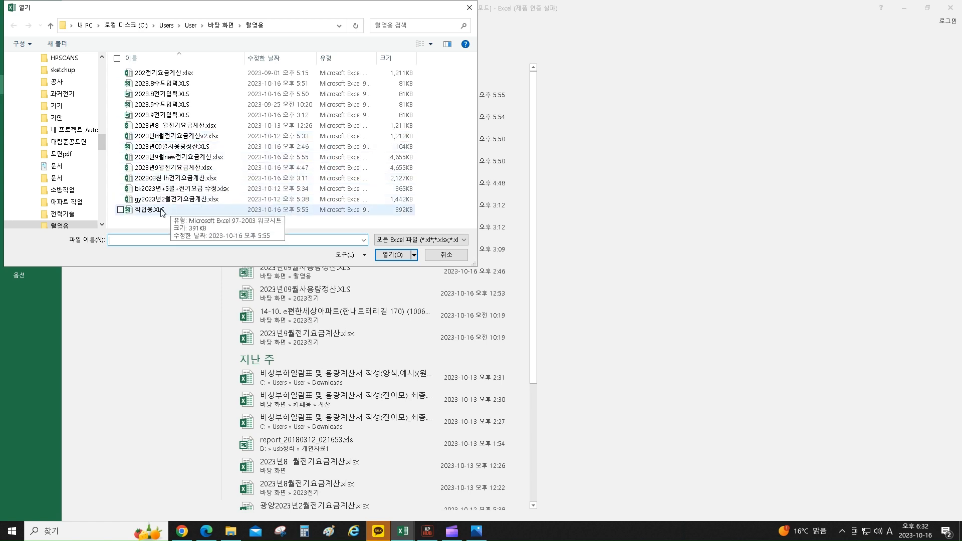
pyautogui.click(210, 146)
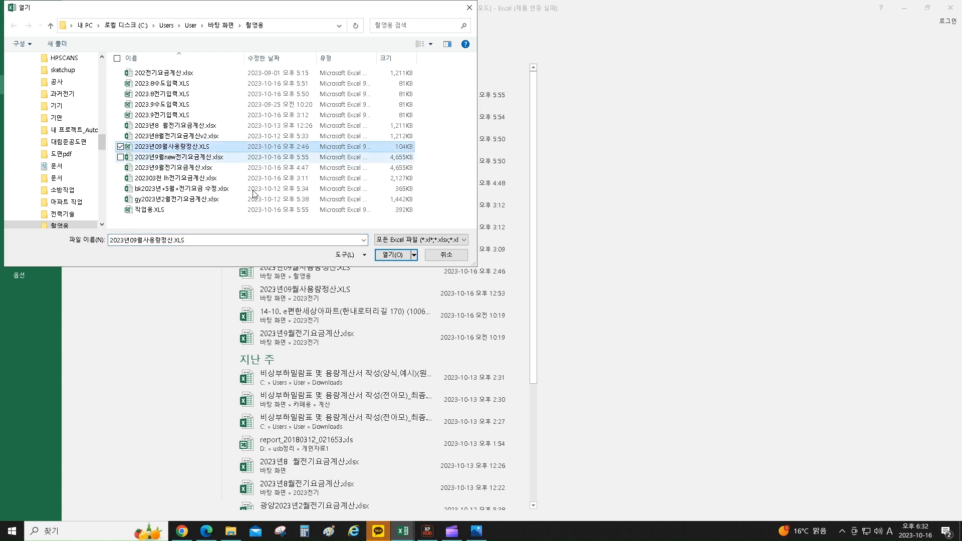
pyautogui.click(394, 255)
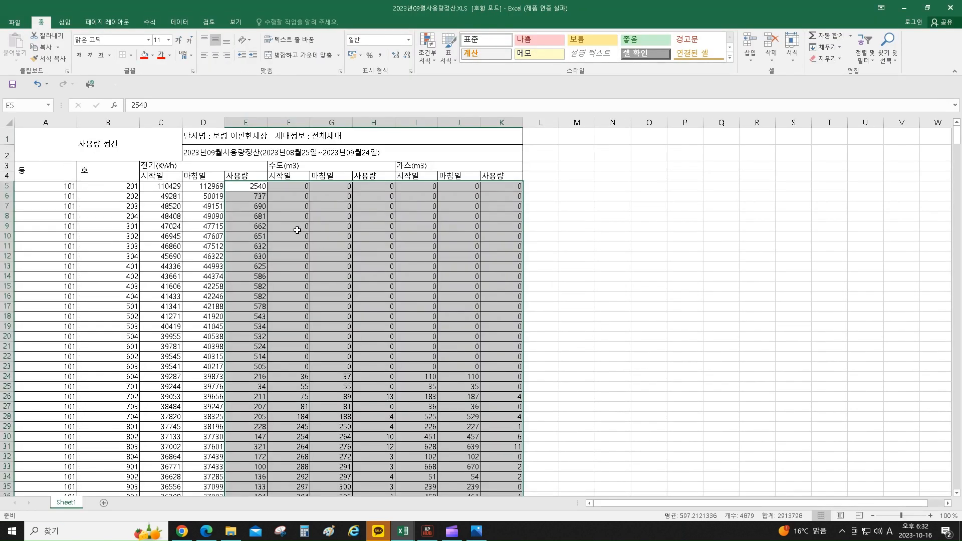
# Look through the household electricity, water and gas usage rows and narrow column B to obscure the 호 numbers.
pyautogui.scroll(-3, 302, 220)
pyautogui.scroll(3, 298, 227)
pyautogui.scroll(-20, 108, 215)
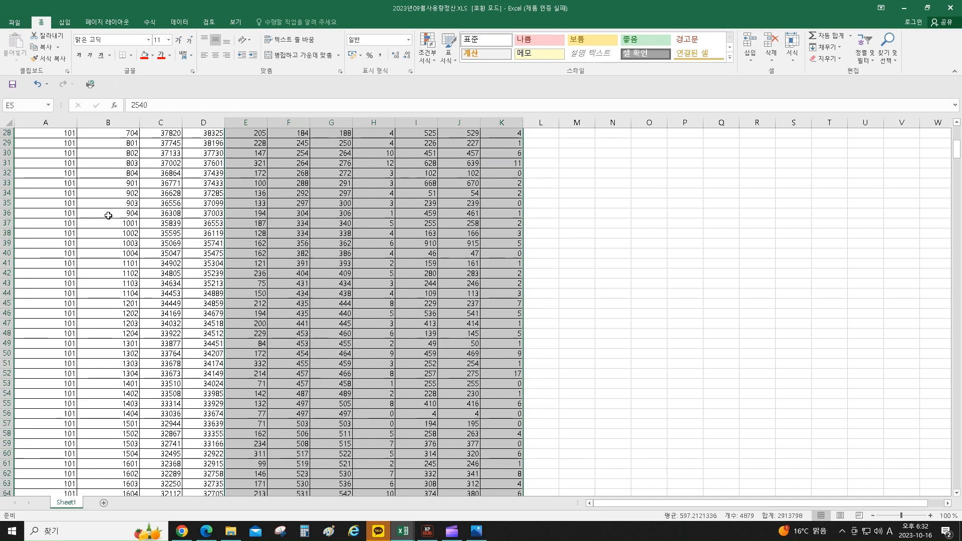
pyautogui.scroll(-18, 108, 215)
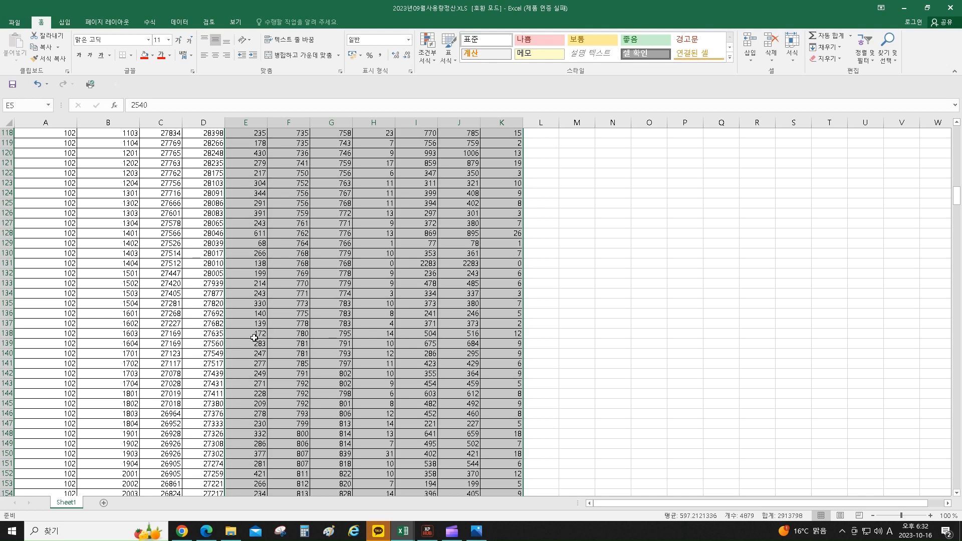
pyautogui.scroll(13, 254, 338)
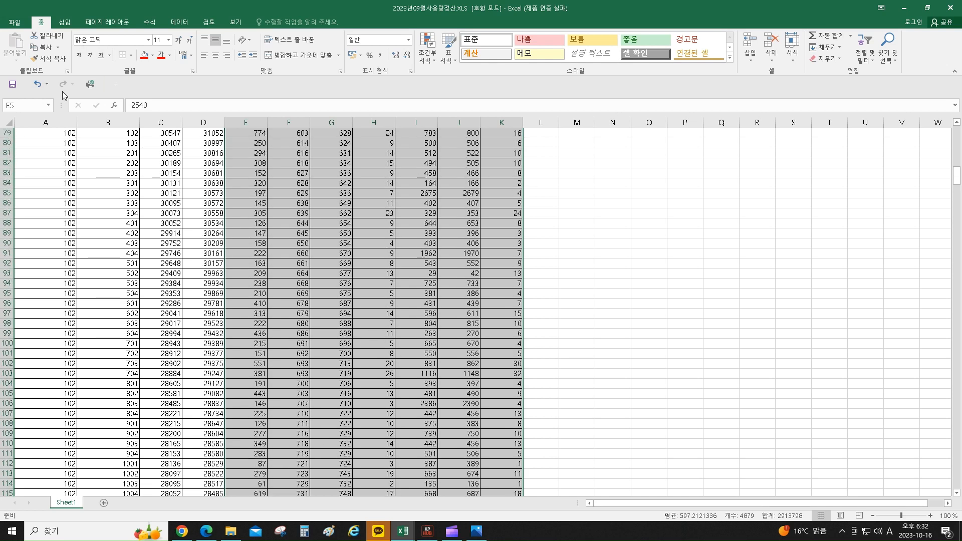
pyautogui.moveTo(139, 122); pyautogui.dragTo(85, 126)
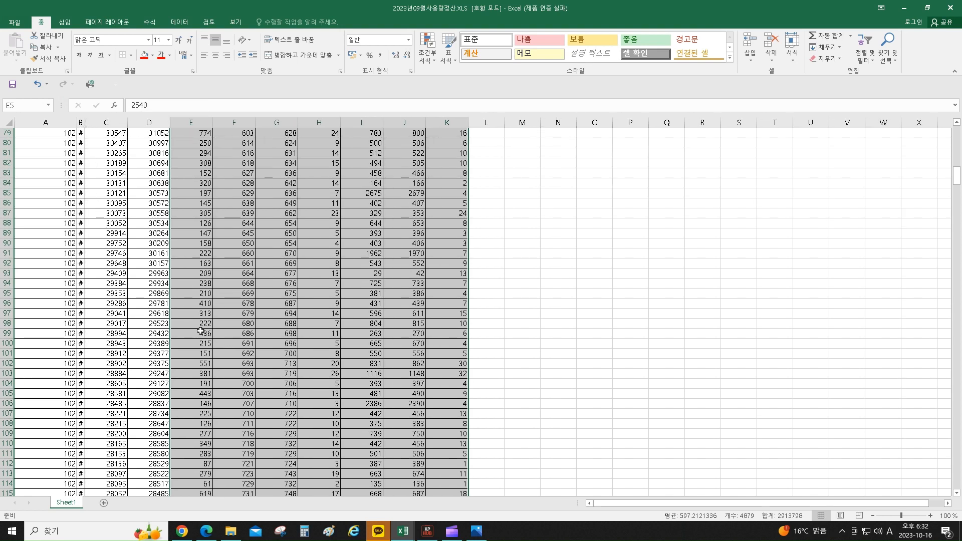
pyautogui.scroll(20, 224, 336)
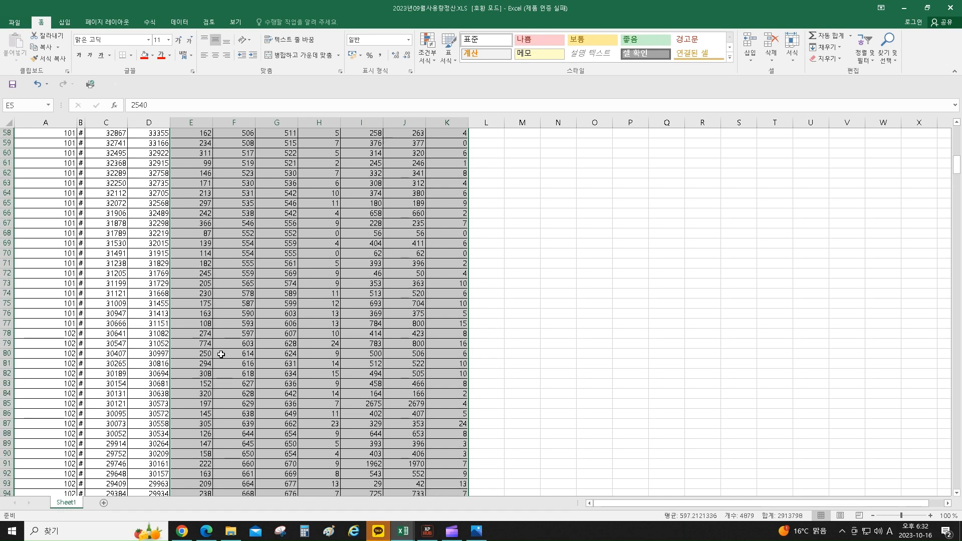
# Look through the household usage rows and select the electricity 마침일 readings in D5:D701.
pyautogui.scroll(-4, 220, 345)
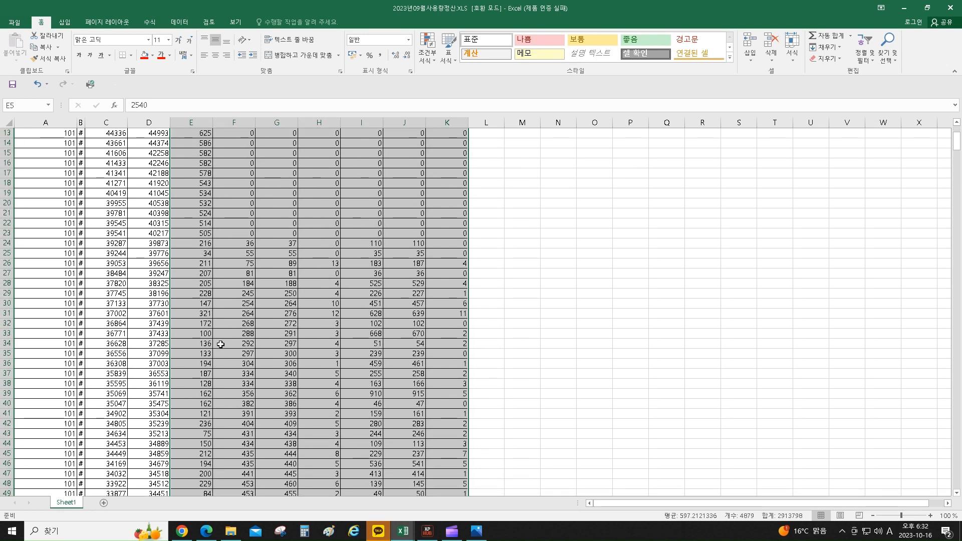
pyautogui.scroll(4, 220, 344)
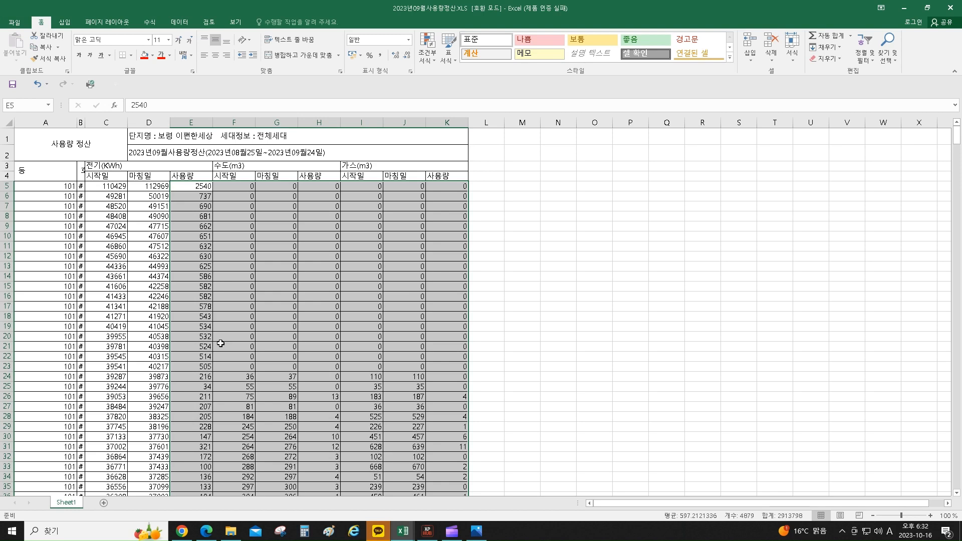
pyautogui.scroll(-1, 220, 343)
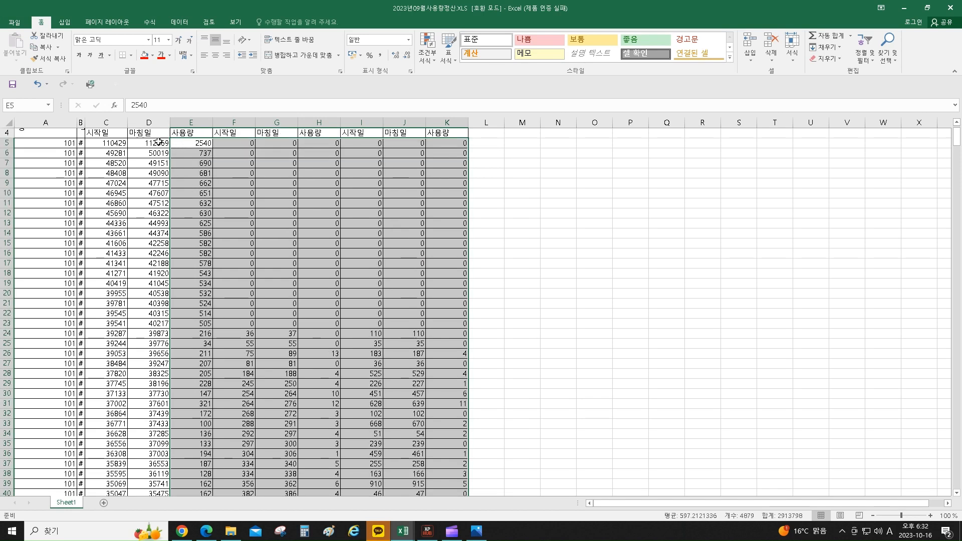
pyautogui.moveTo(158, 143); pyautogui.dragTo(150, 476)
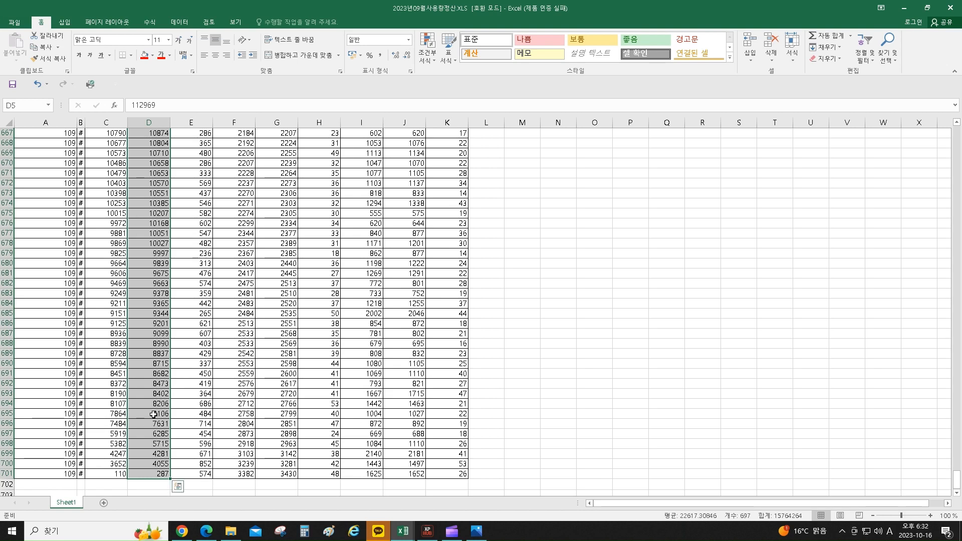
# Open the workbook 작업용.XLS from the recent files.
pyautogui.click(20, 24)
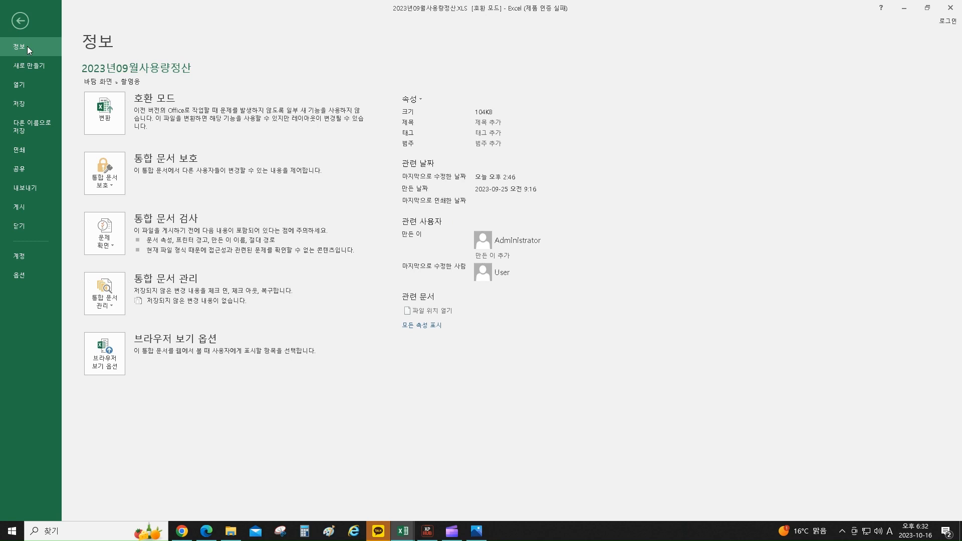
pyautogui.click(20, 86)
pyautogui.click(275, 138)
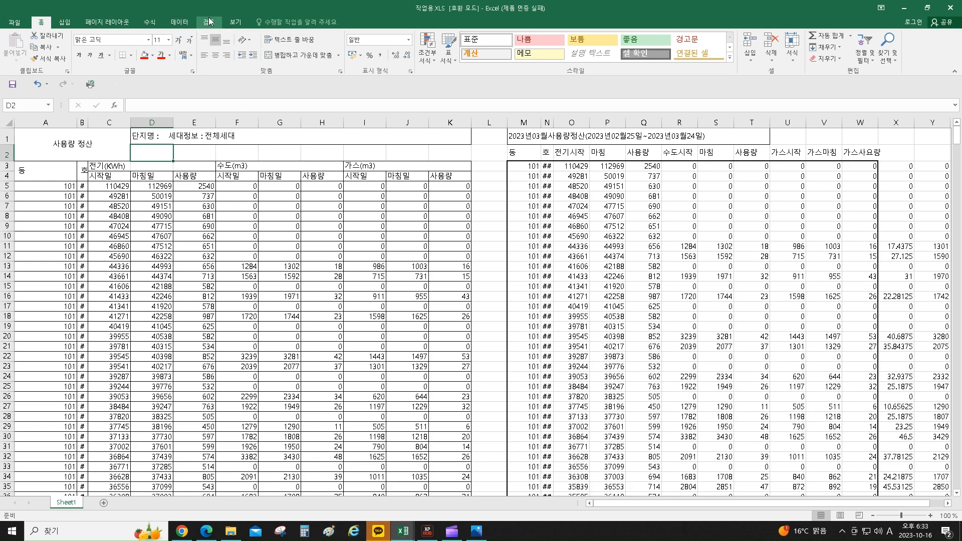
# Arrange all open workbook windows with the 세로 option and minimize 작업용.XLS.
pyautogui.click(237, 24)
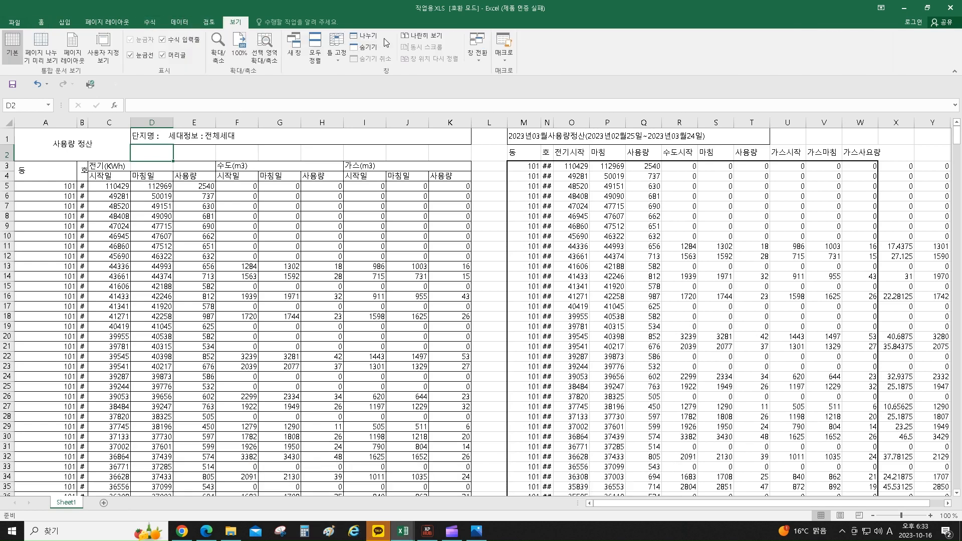
pyautogui.click(314, 47)
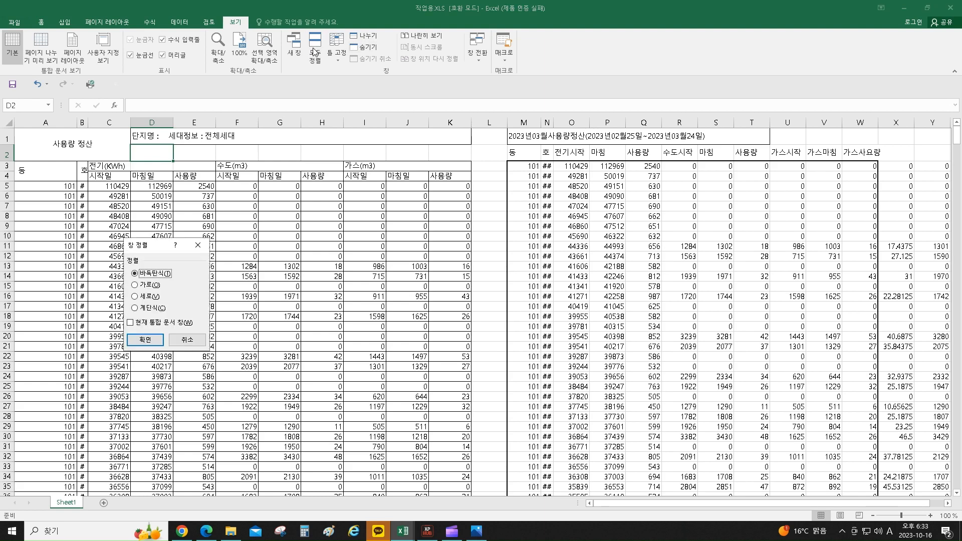
pyautogui.click(135, 296)
pyautogui.click(145, 340)
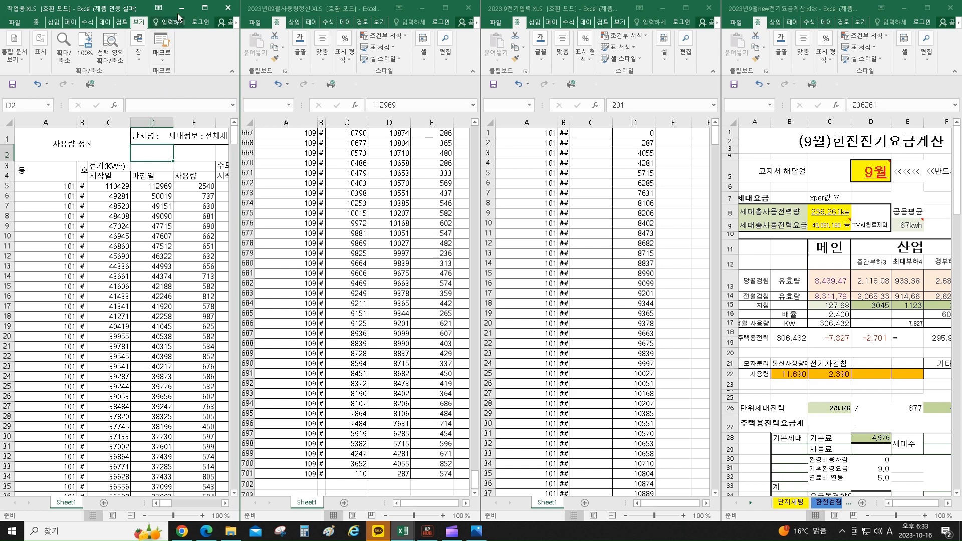
pyautogui.click(182, 8)
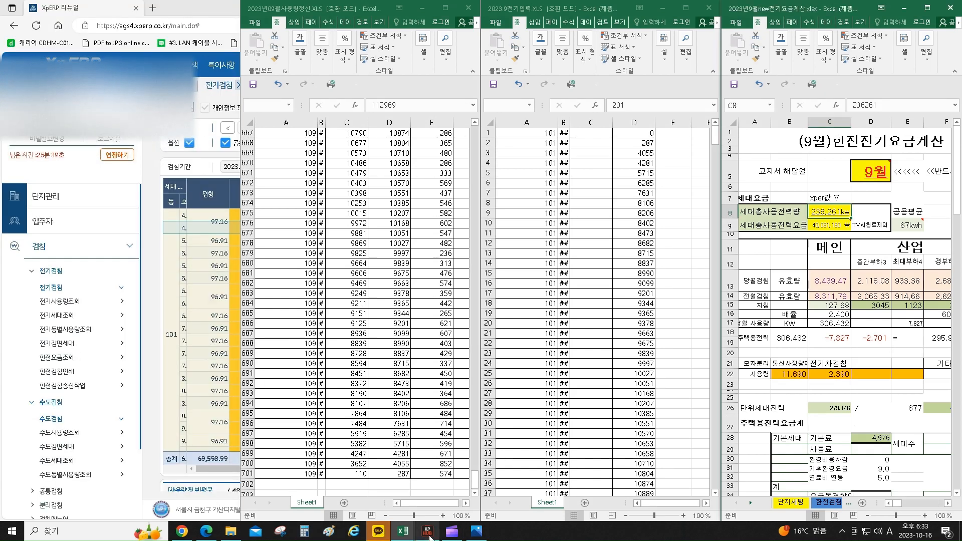
# Undo the narrowing of column B in 2023년09월사용량정산.XLS and maximize that workbook's window.
pyautogui.moveTo(402, 532)
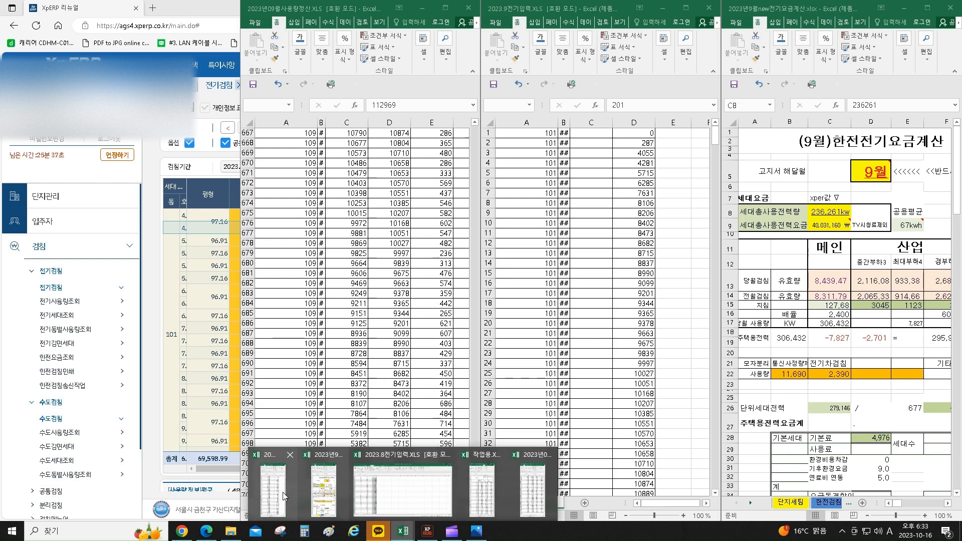
pyautogui.click(272, 494)
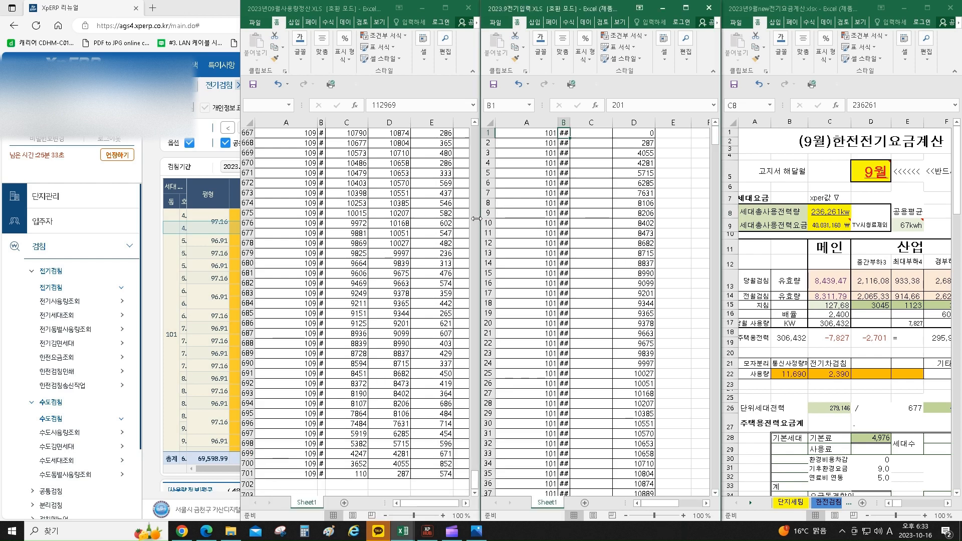
pyautogui.click(278, 86)
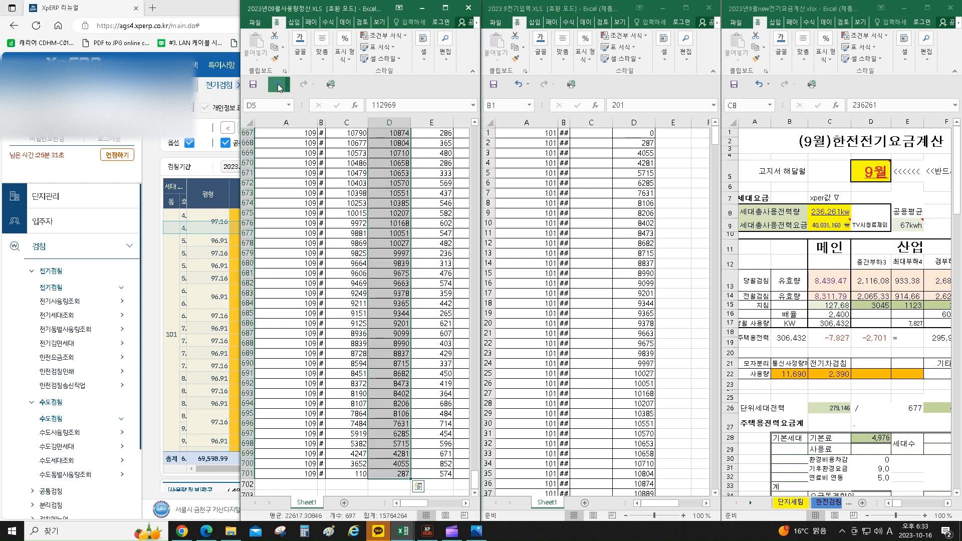
pyautogui.click(279, 87)
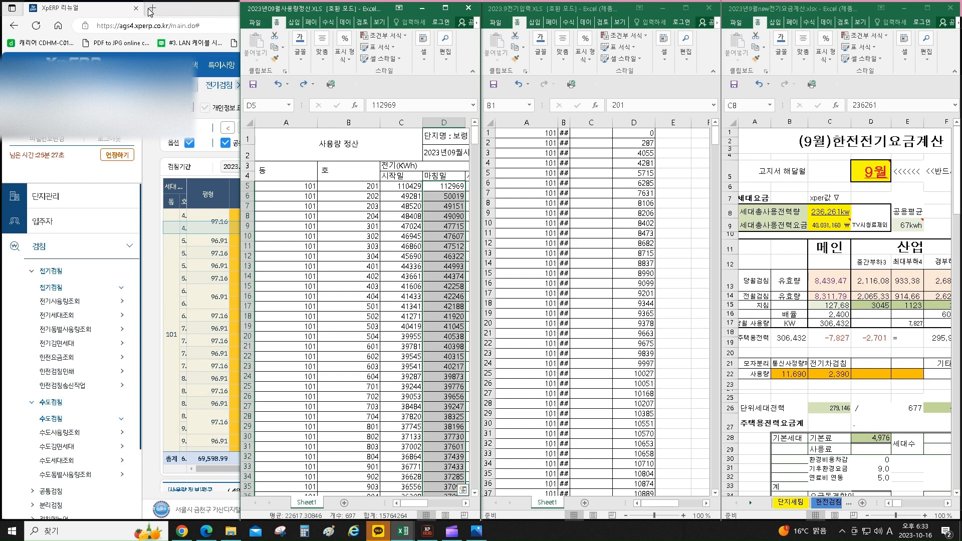
pyautogui.doubleClick(298, 8)
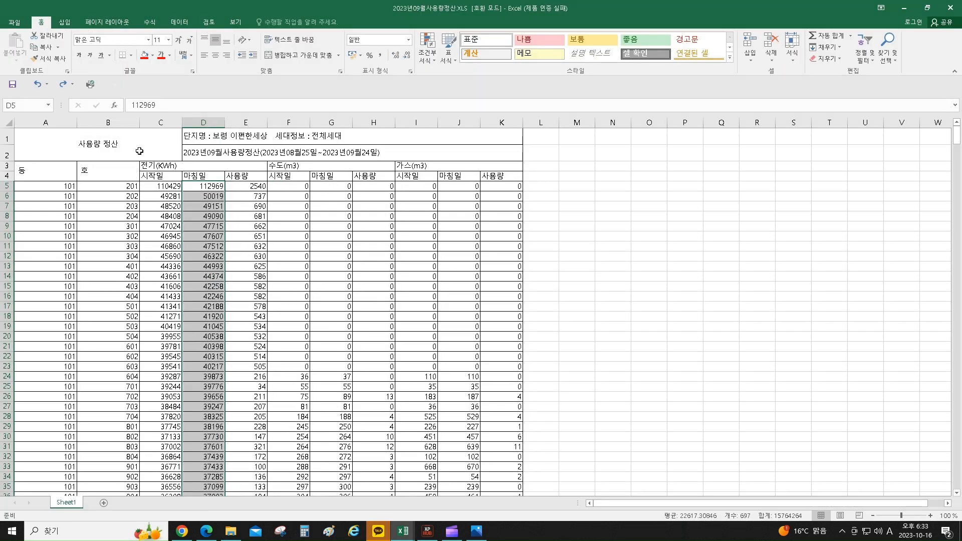
# Narrow column B slightly while keeping the 호 numbers legible, and select the last 호 of building 101 in B77.
pyautogui.moveTo(139, 121)
pyautogui.mouseDown()
pyautogui.moveTo(104, 133)
pyautogui.moveTo(124, 132)
pyautogui.mouseUp()
pyautogui.scroll(-11, 127, 379)
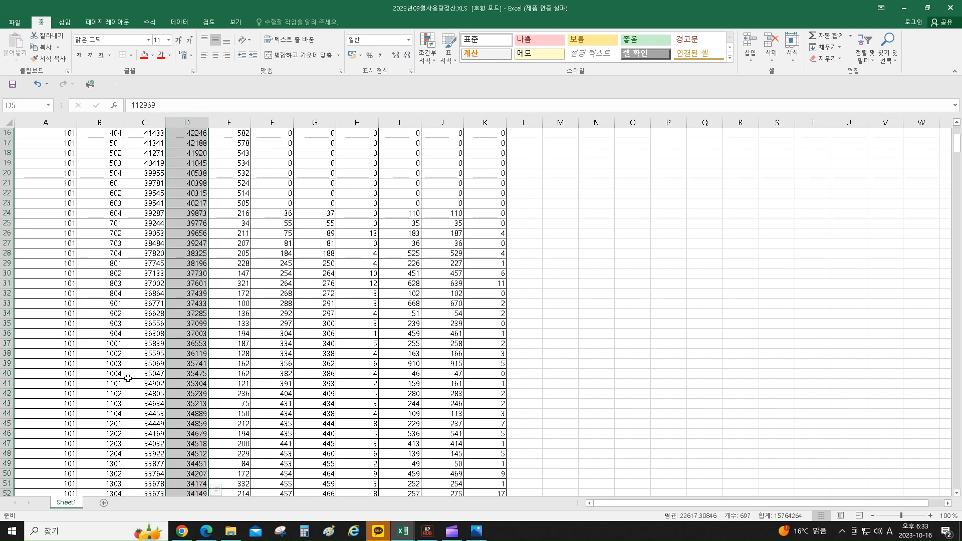
pyautogui.scroll(-6, 128, 379)
pyautogui.click(105, 383)
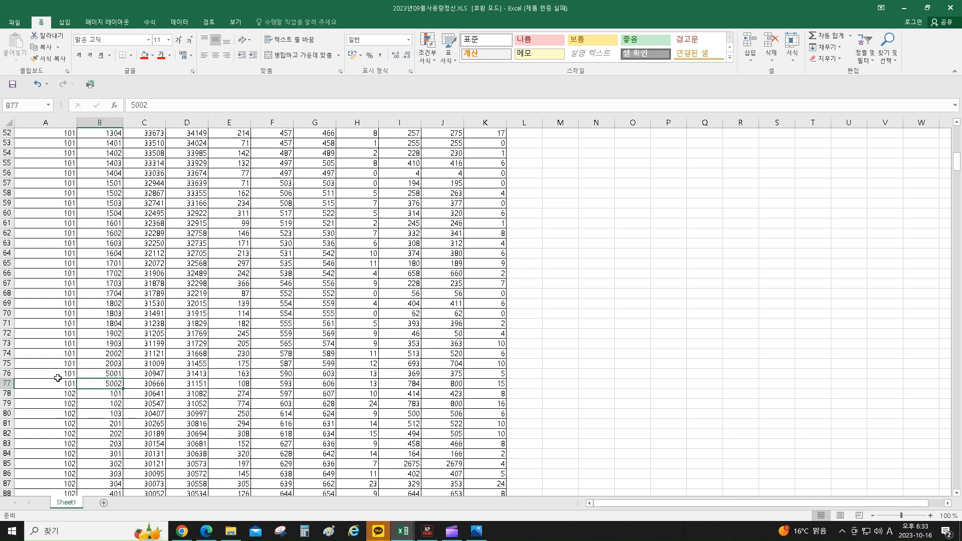
# Bring up 작업용.XLS, maximize its window, and return to 2023년09월사용량정산.XLS.
pyautogui.click(402, 530)
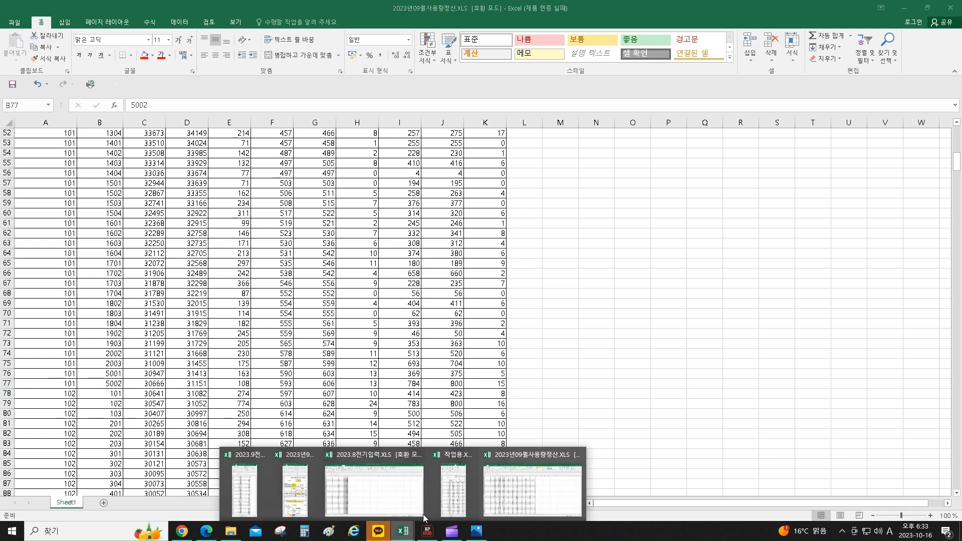
pyautogui.click(457, 497)
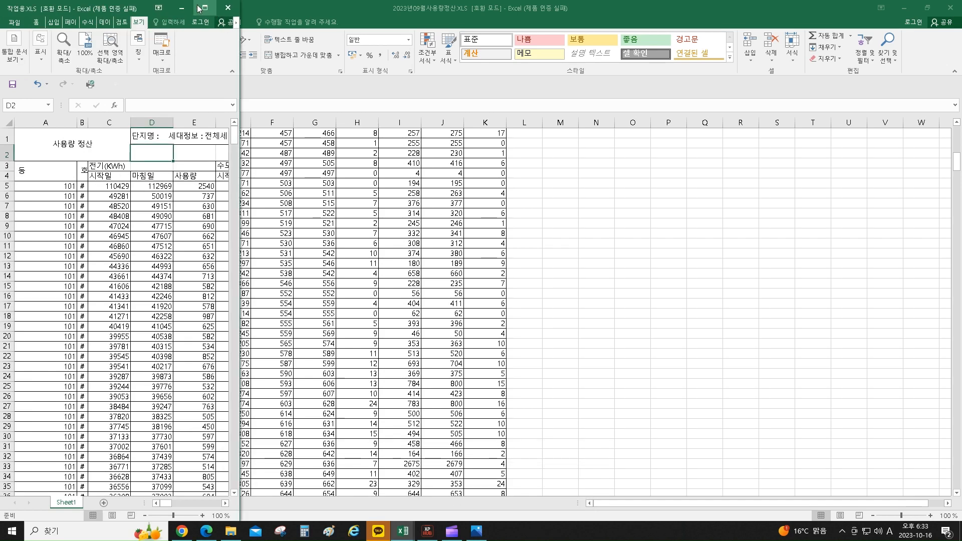
pyautogui.moveTo(148, 5); pyautogui.dragTo(719, 15)
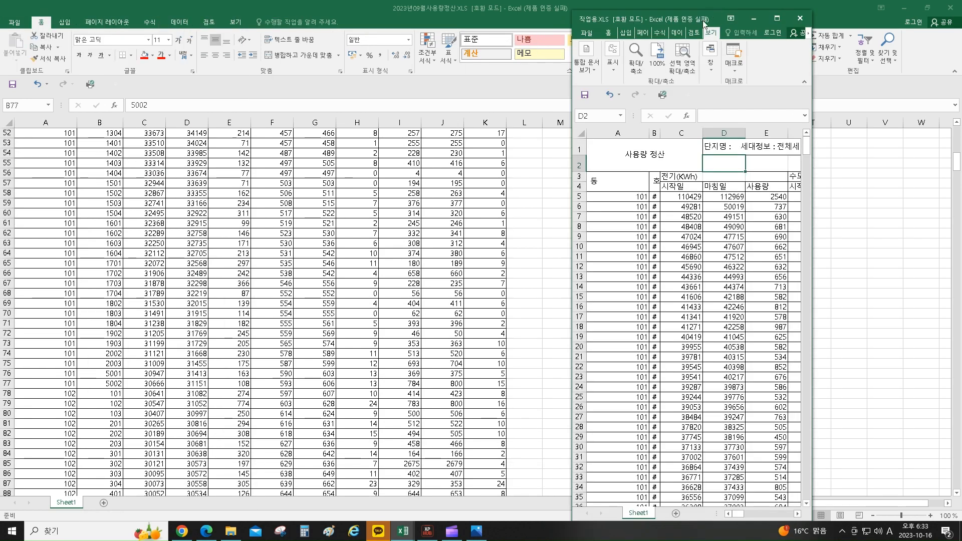
pyautogui.click(777, 18)
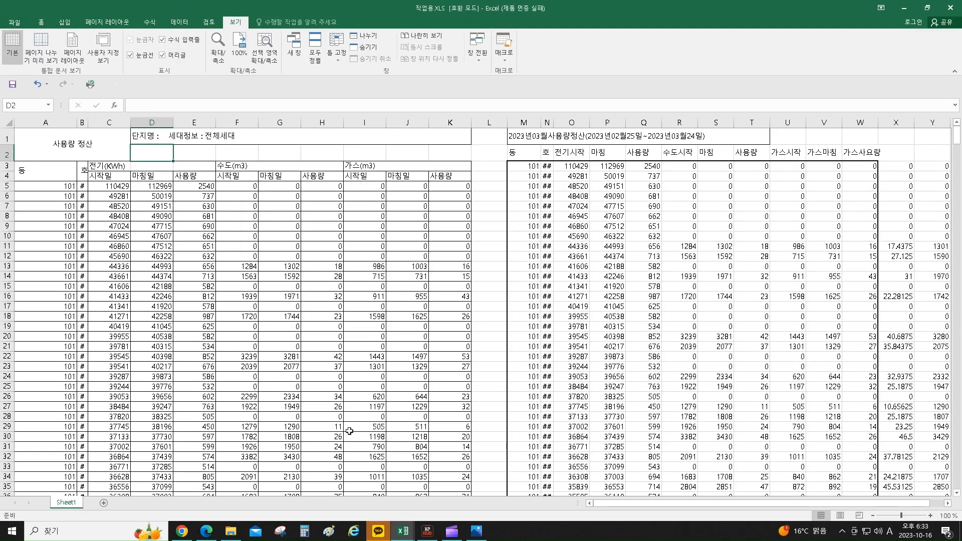
pyautogui.click(403, 530)
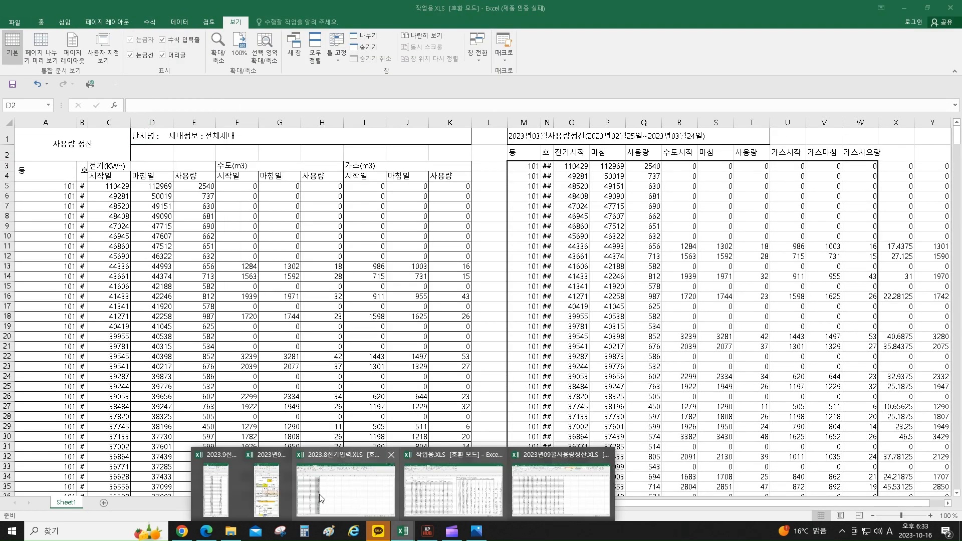
pyautogui.click(551, 491)
# Copy the electricity, water and gas readings and usage in C5:K541 of 2023년09월사용량정산.XLS.
pyautogui.scroll(6, 239, 264)
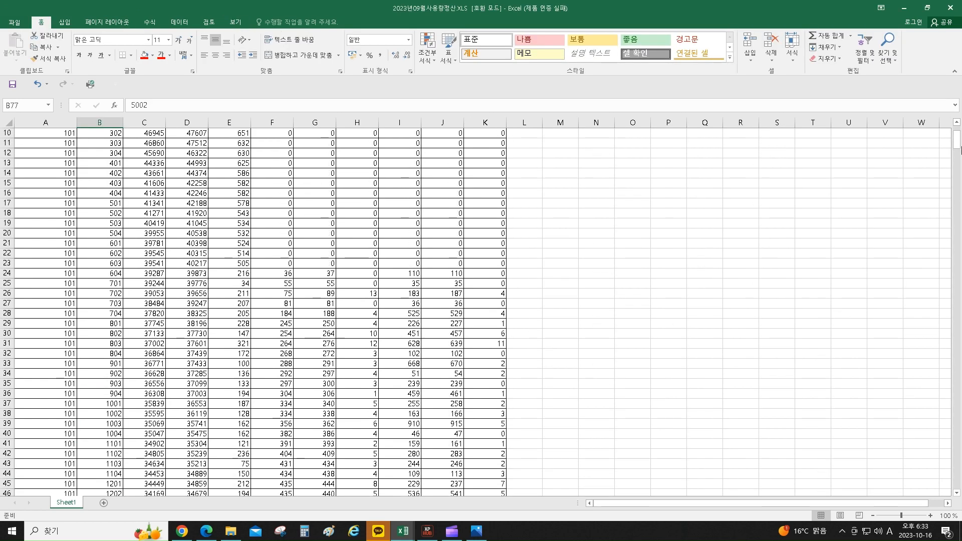
pyautogui.scroll(3, 956, 145)
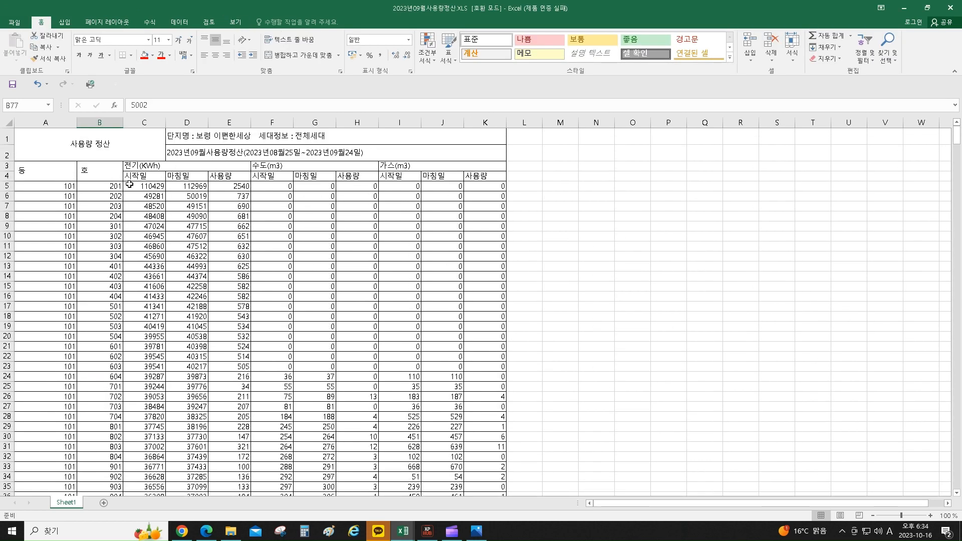
pyautogui.moveTo(130, 185); pyautogui.dragTo(493, 539)
pyautogui.rightClick(445, 421)
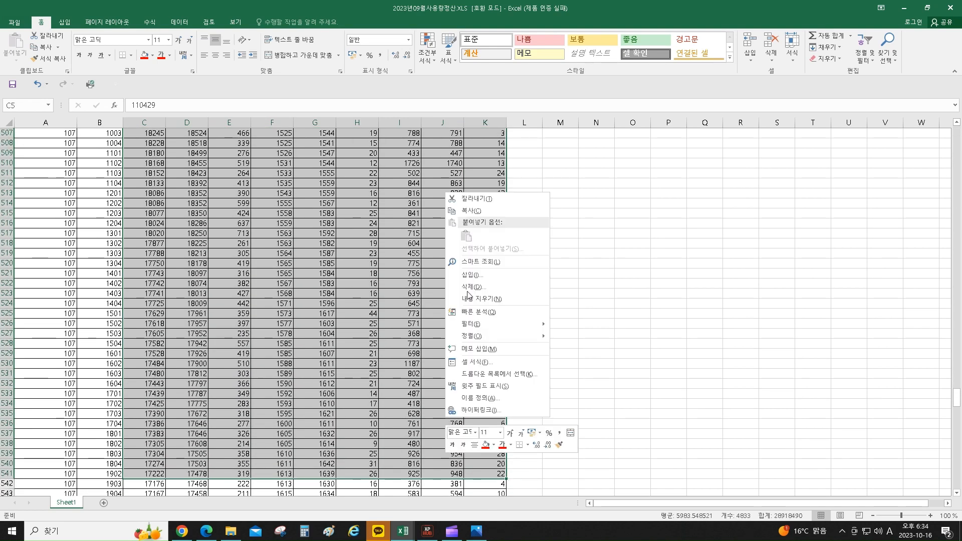
pyautogui.click(470, 211)
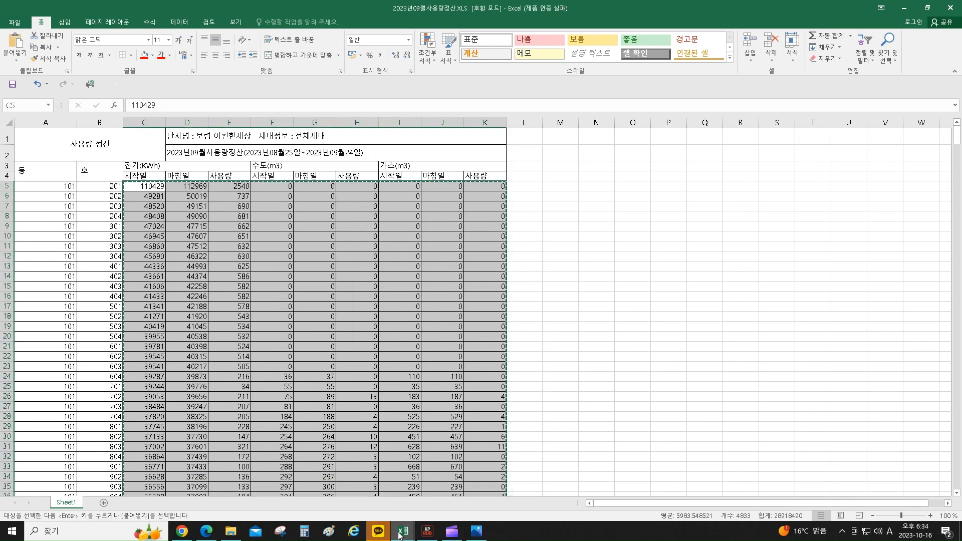
# Paste the copied usage data as values into 작업용.XLS starting at cell C5.
pyautogui.click(402, 531)
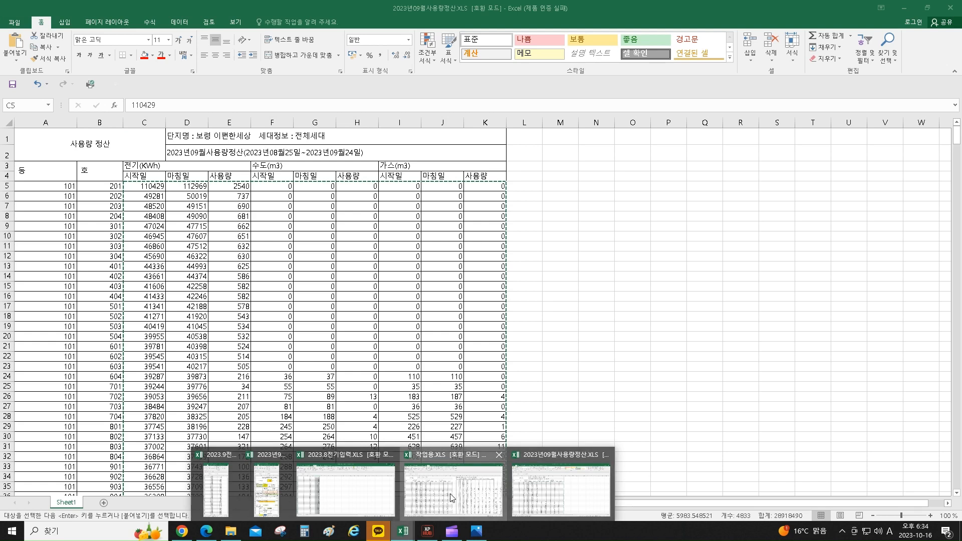
pyautogui.click(450, 497)
pyautogui.click(112, 186)
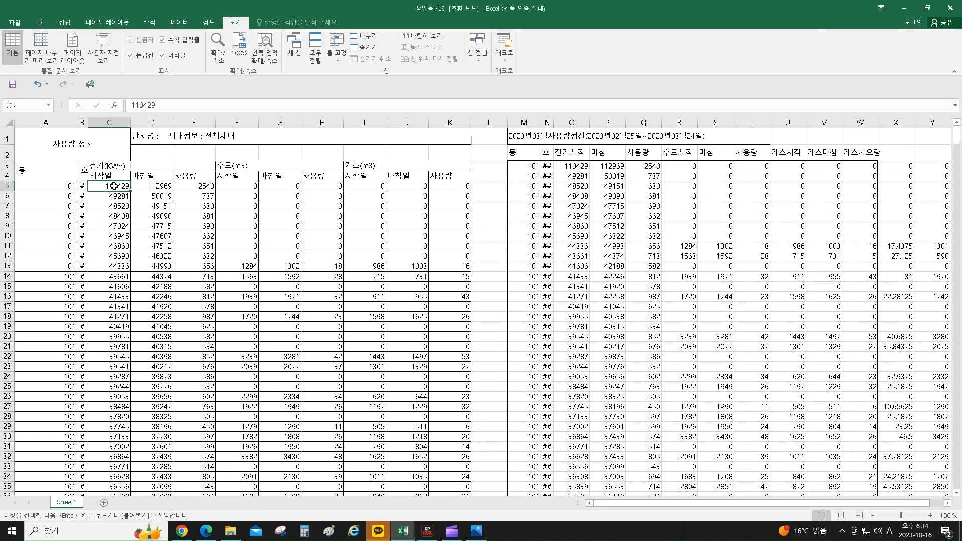
pyautogui.rightClick(114, 186)
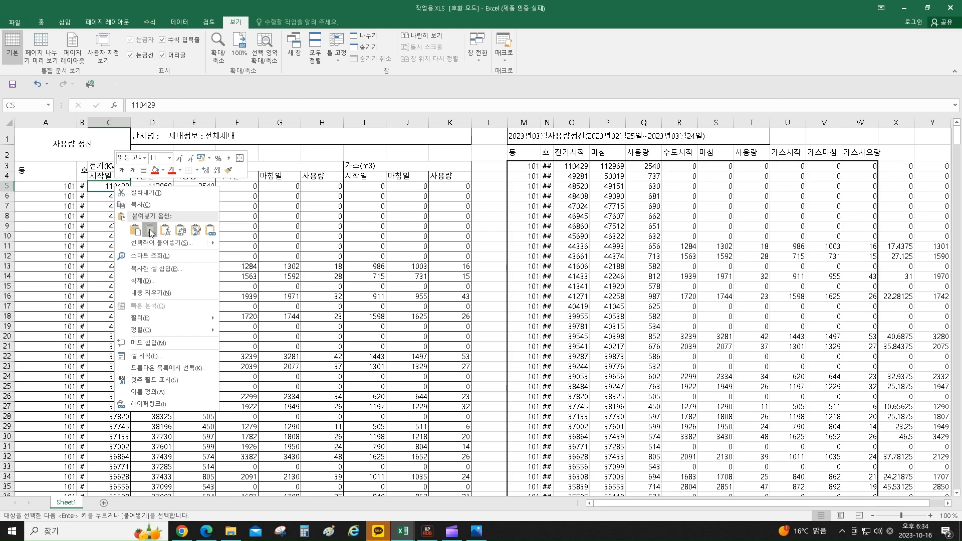
pyautogui.click(149, 230)
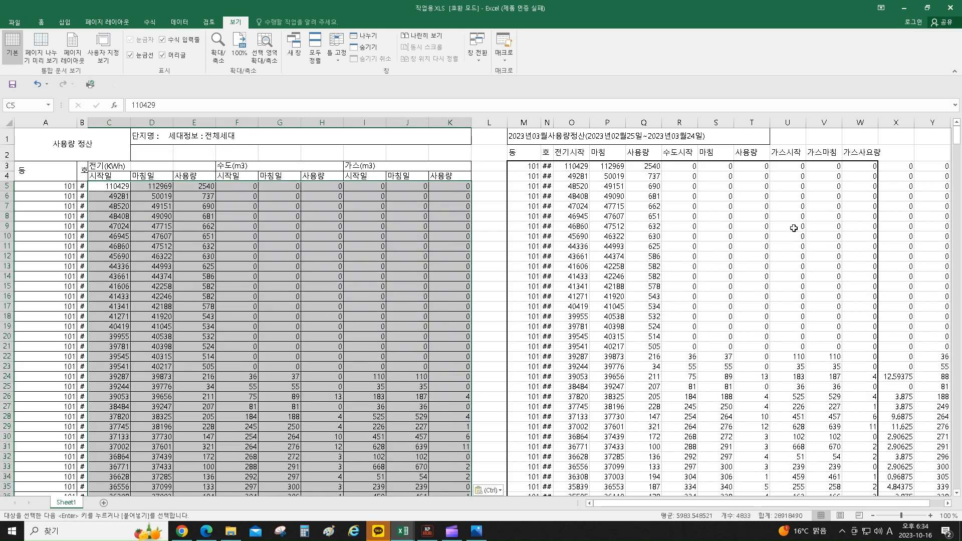
# Examine the formulas in O680, O686 and O702 that pull readings for the 999 rows and the separate household list.
pyautogui.scroll(-20, 793, 228)
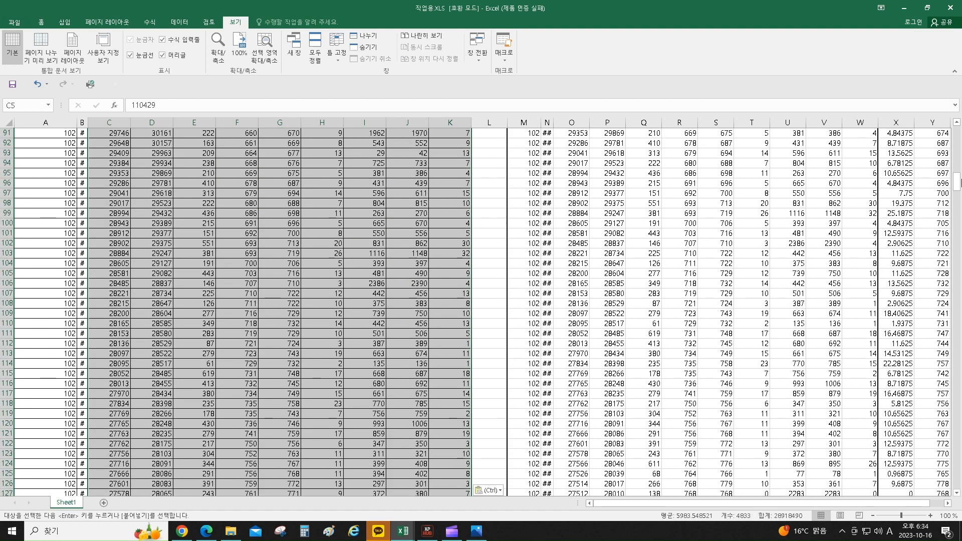
pyautogui.moveTo(958, 181); pyautogui.dragTo(960, 502)
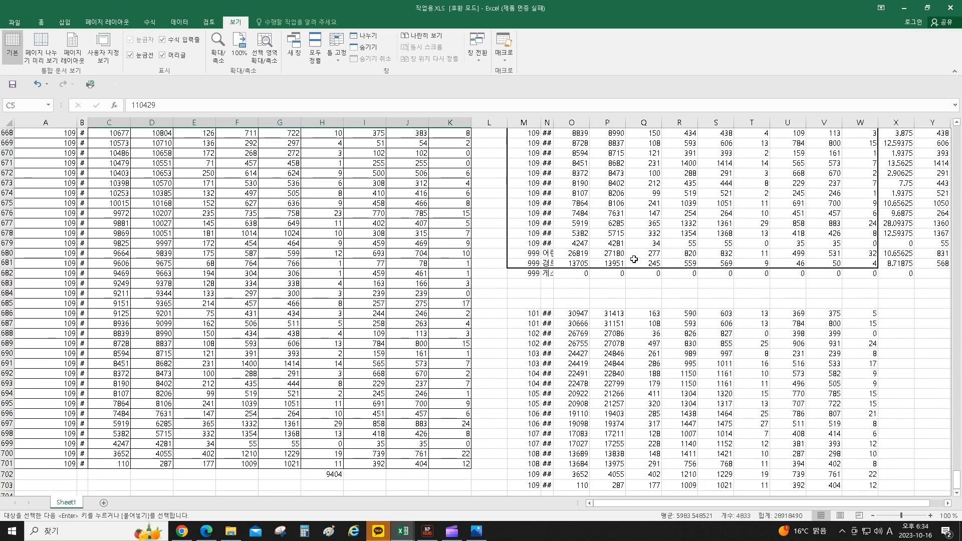
pyautogui.click(577, 254)
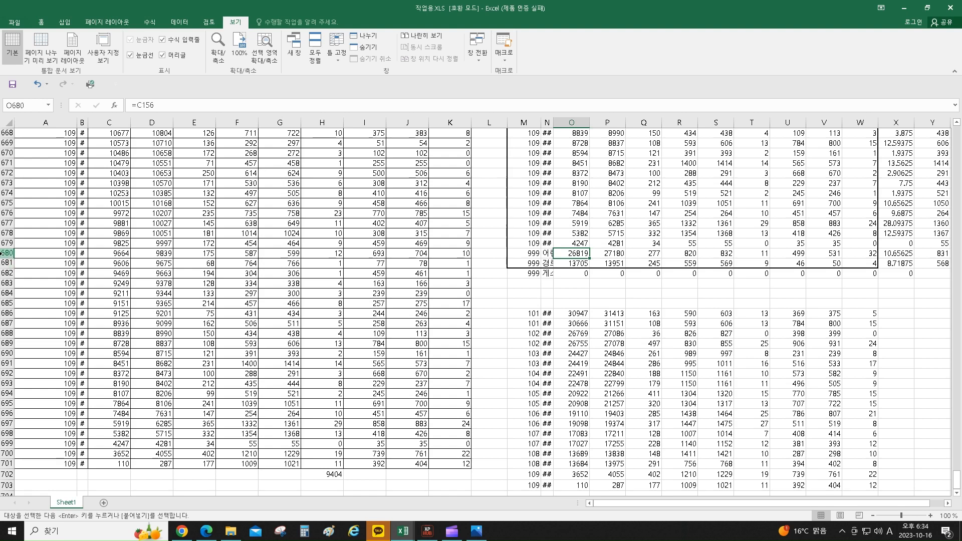
pyautogui.click(574, 314)
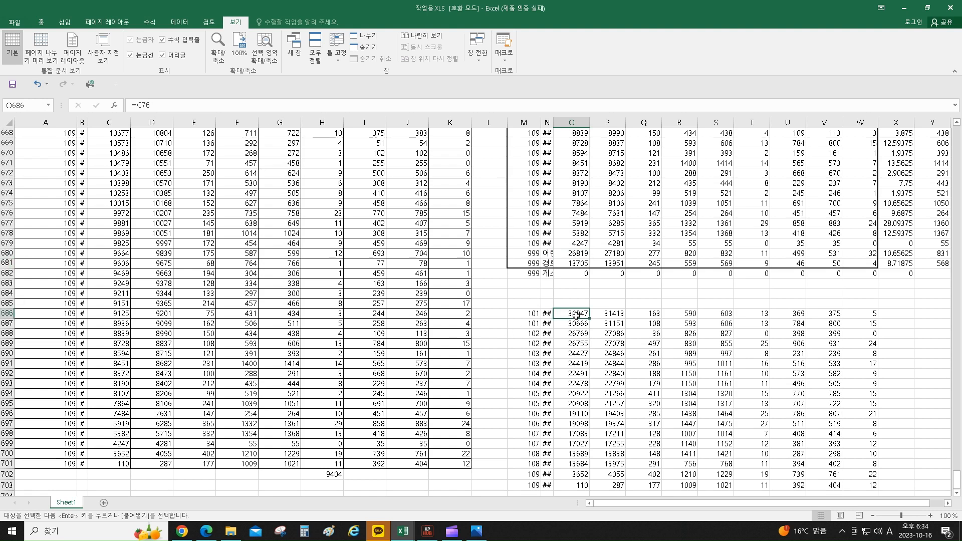
pyautogui.click(579, 475)
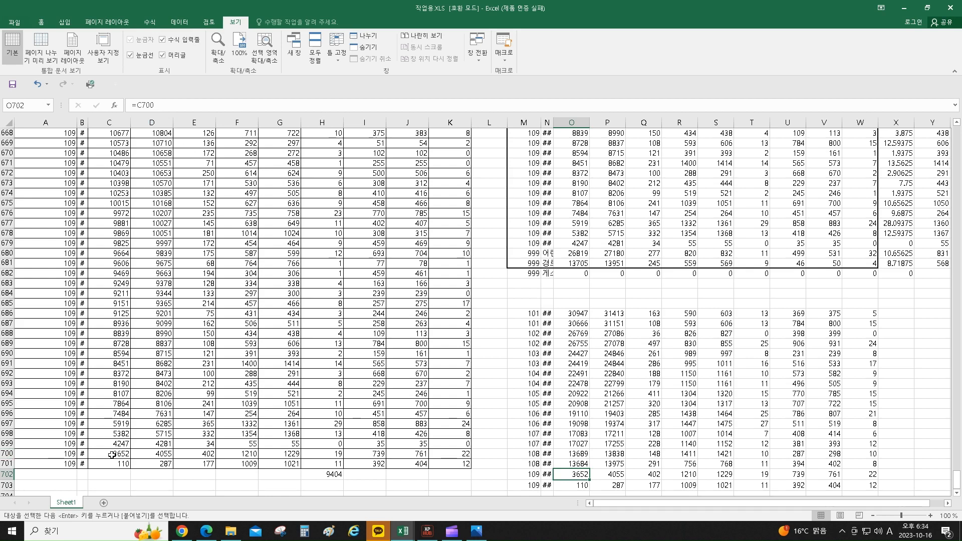
# Copy the electricity end readings in P3:P681 of 작업용.XLS.
pyautogui.click(580, 404)
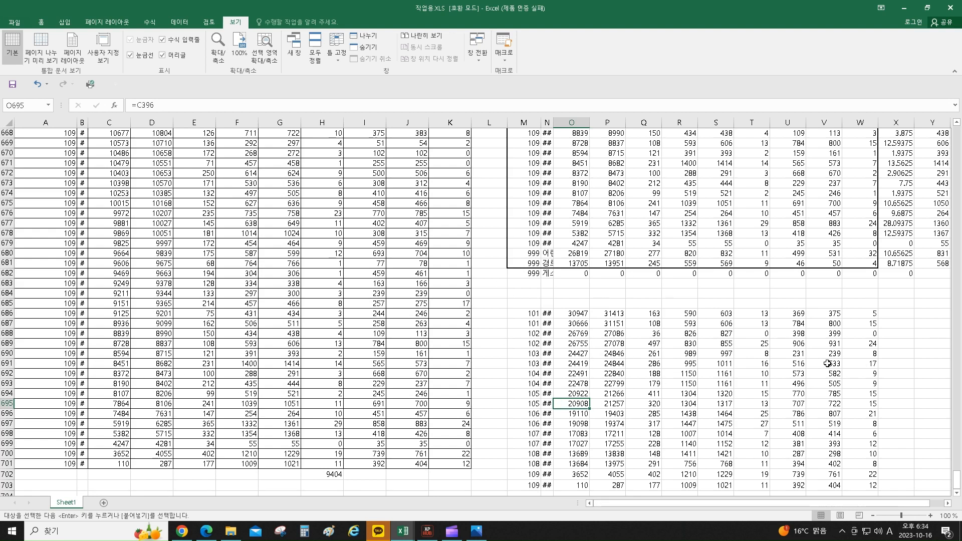
pyautogui.scroll(20, 740, 314)
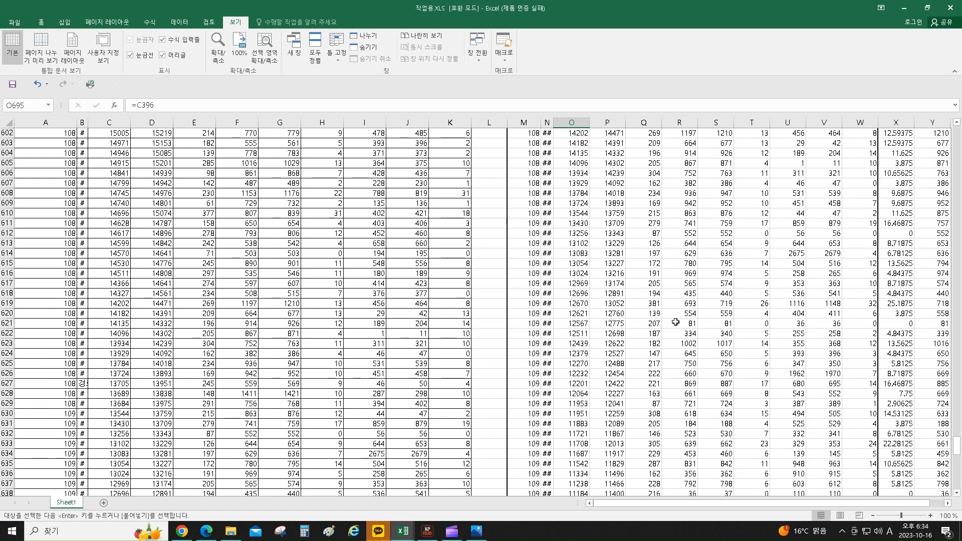
pyautogui.moveTo(956, 434); pyautogui.dragTo(959, 99)
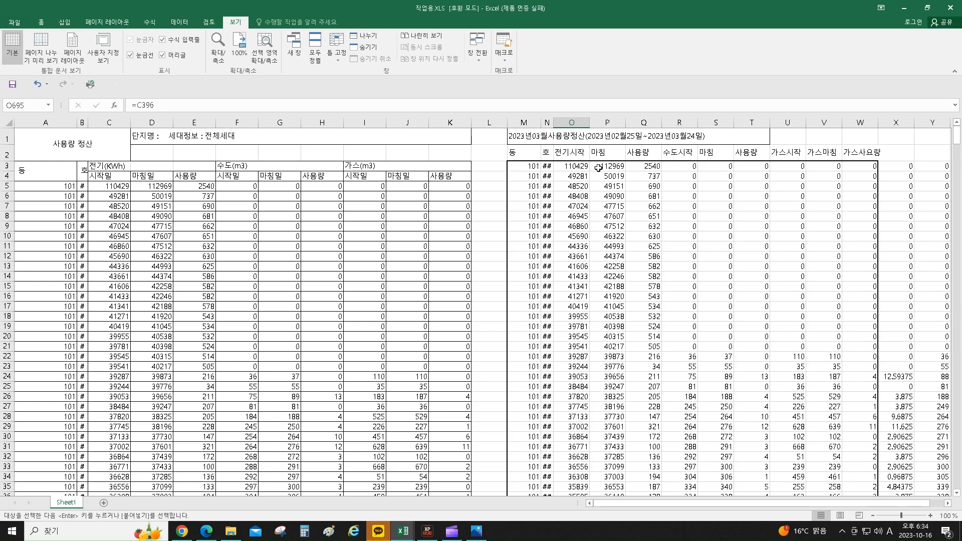
pyautogui.moveTo(604, 166); pyautogui.dragTo(611, 468)
pyautogui.rightClick(612, 436)
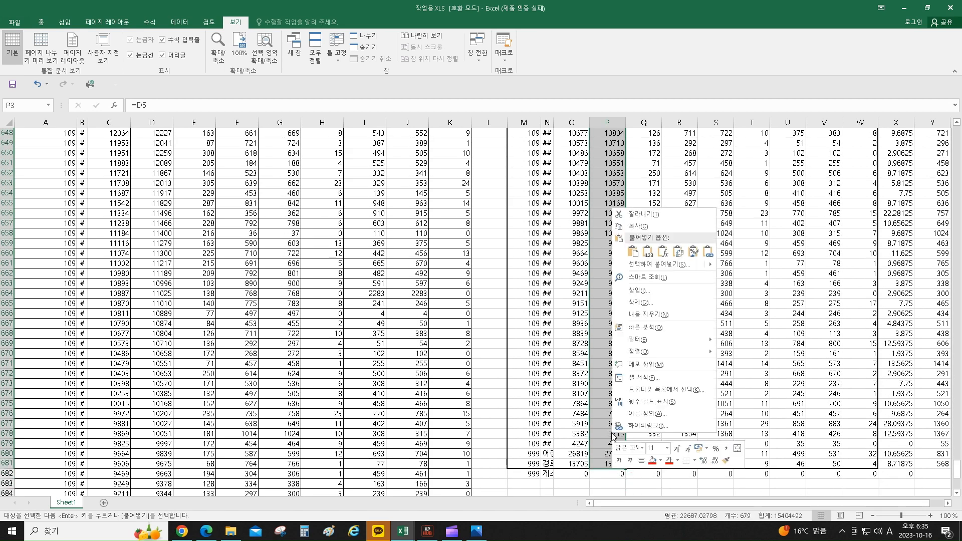
pyautogui.click(652, 229)
pyautogui.hotkey('ctrl', 'BackSpace')
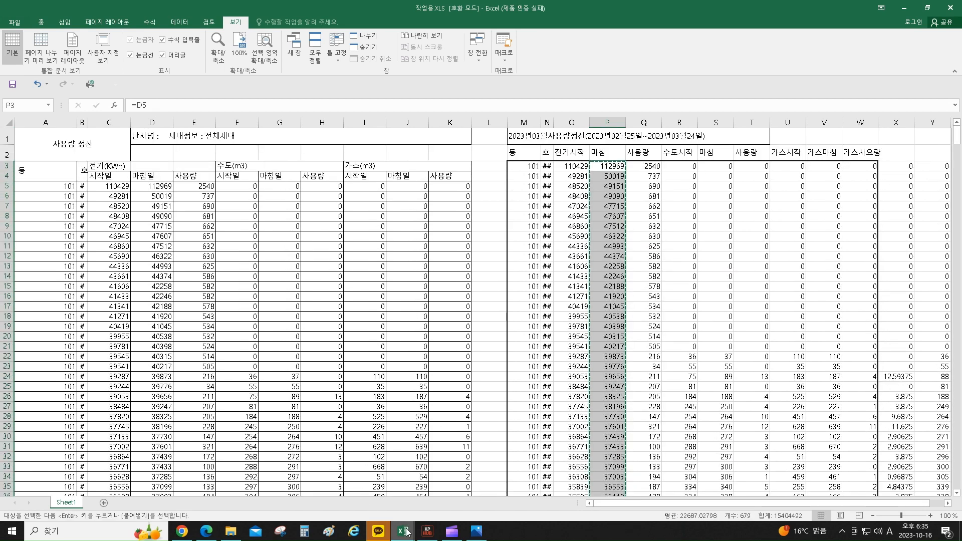
# Bring up 2023.9전기입력.XLS, maximize its window, and paste the copied end readings as values starting at D1.
pyautogui.click(401, 531)
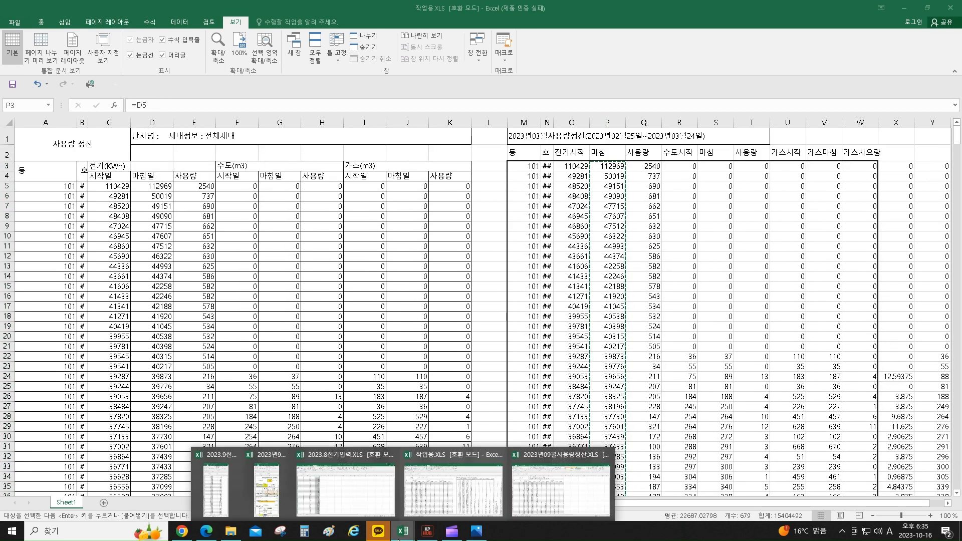
pyautogui.click(219, 496)
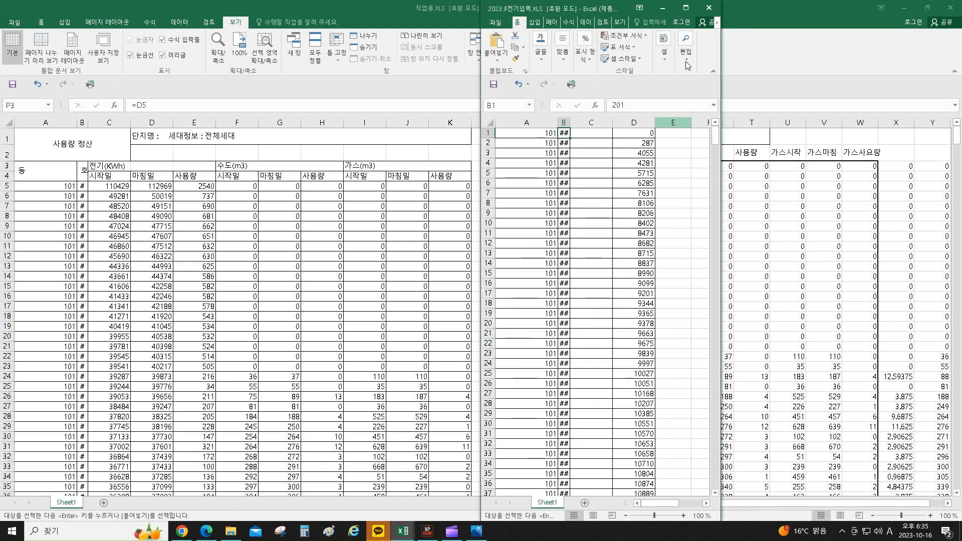
pyautogui.click(685, 7)
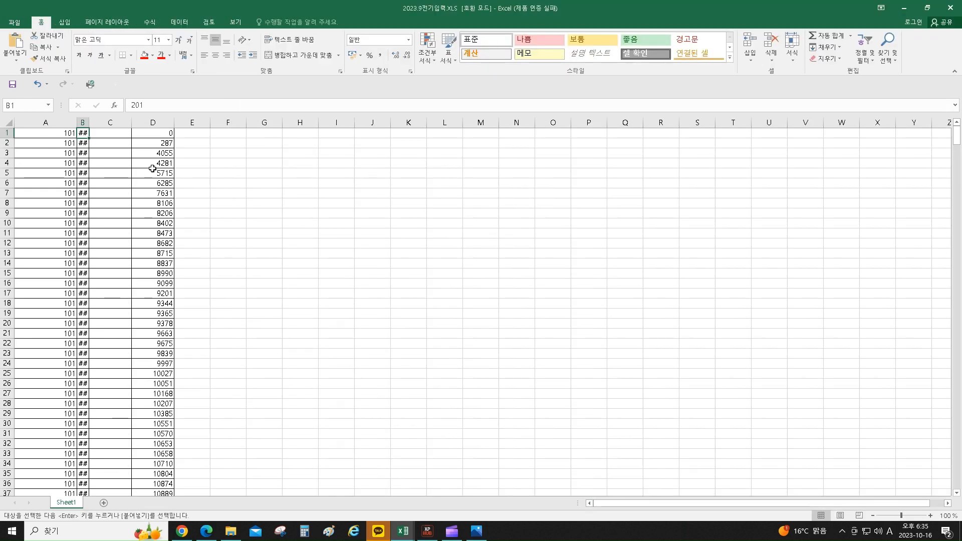
pyautogui.click(158, 130)
pyautogui.rightClick(159, 131)
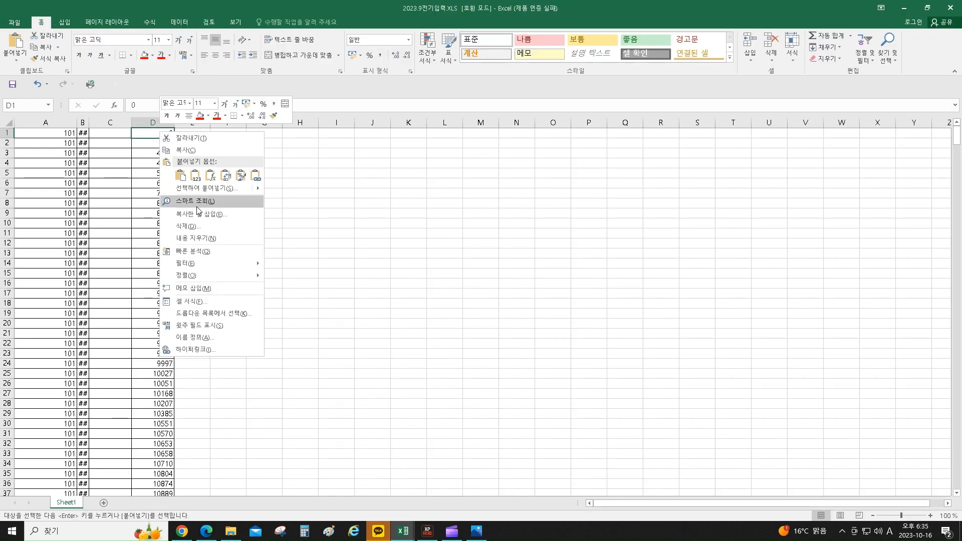
pyautogui.click(195, 174)
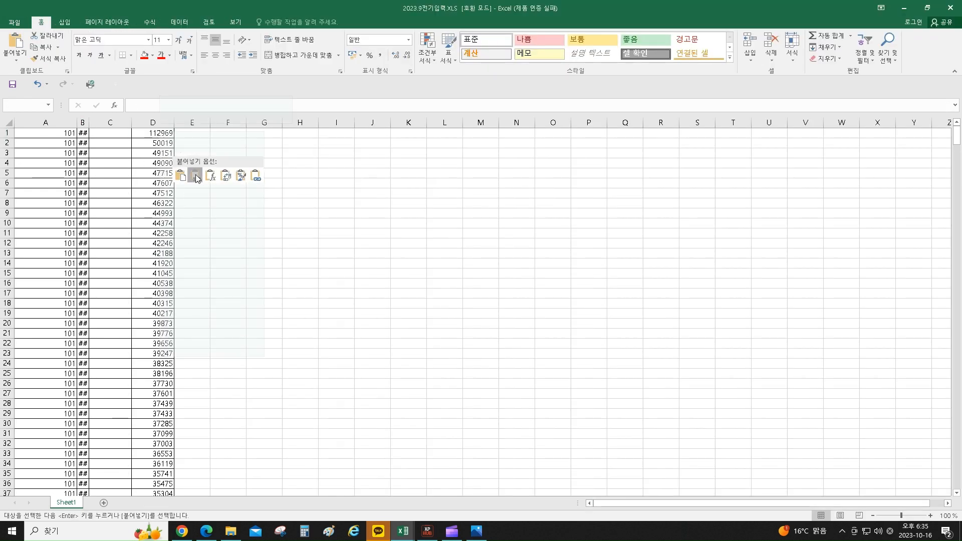
pyautogui.click(339, 234)
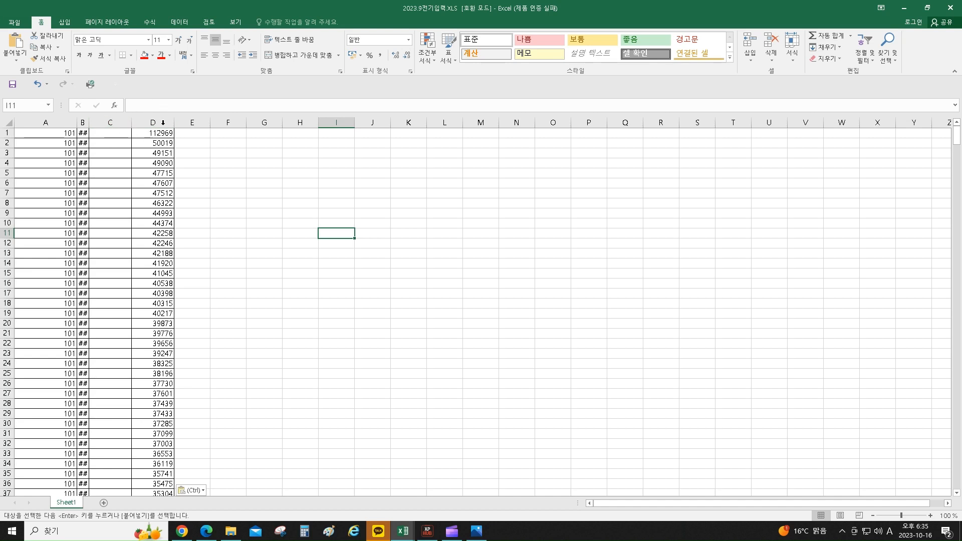
# Close 2023.9전기입력.XLS without saving its changes.
pyautogui.click(14, 22)
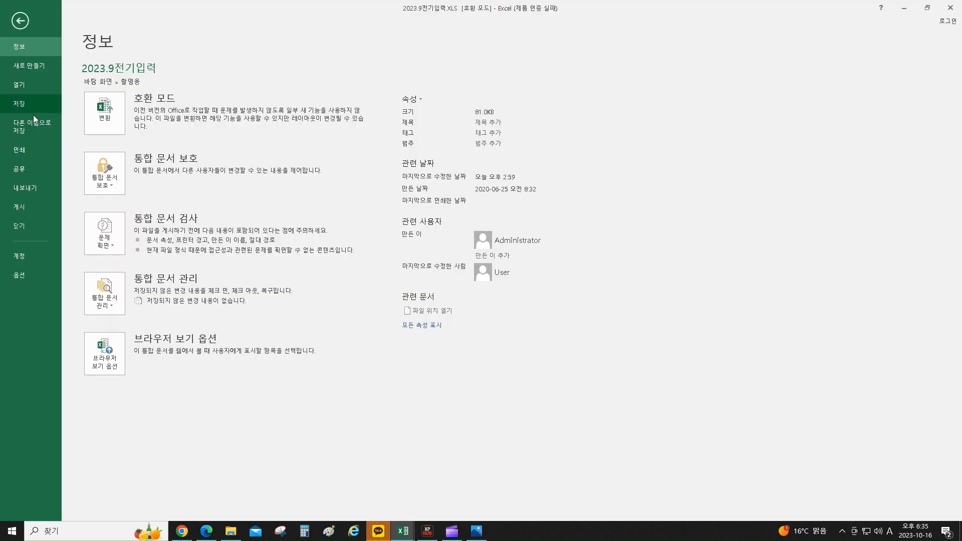
pyautogui.click(952, 10)
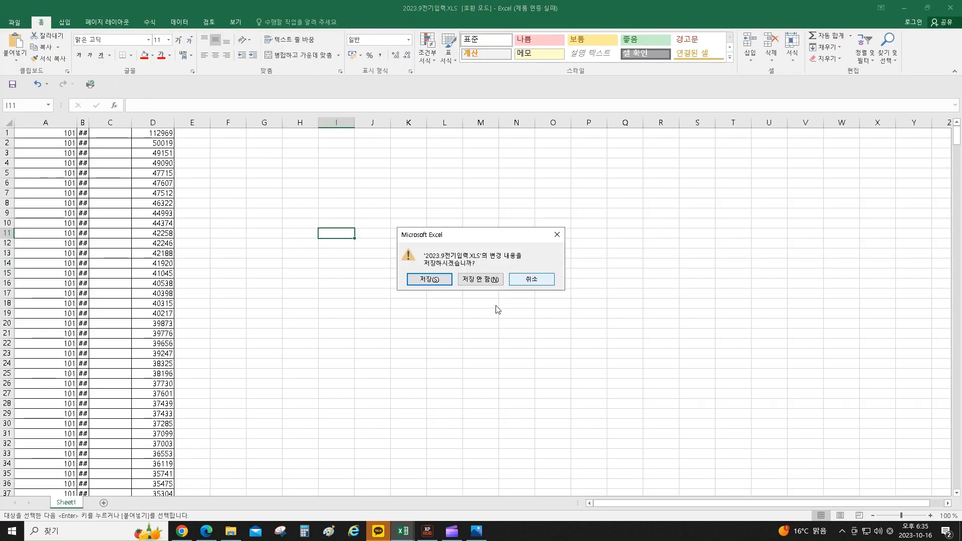
pyautogui.click(480, 279)
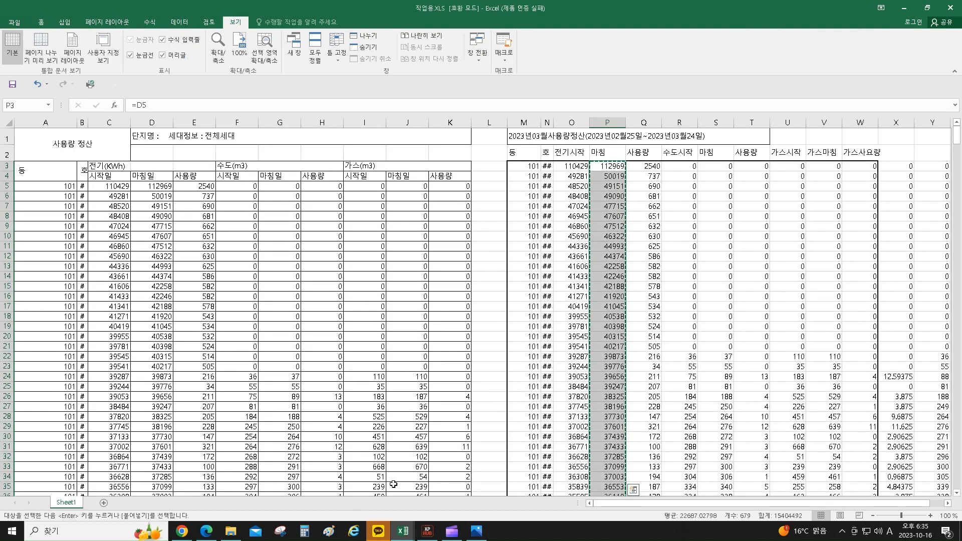
# Switch to XpERP in Edge and upload 2023.9전기입력.XLS into the 전기검침 readings, dismissing the resulting messages.
pyautogui.click(206, 530)
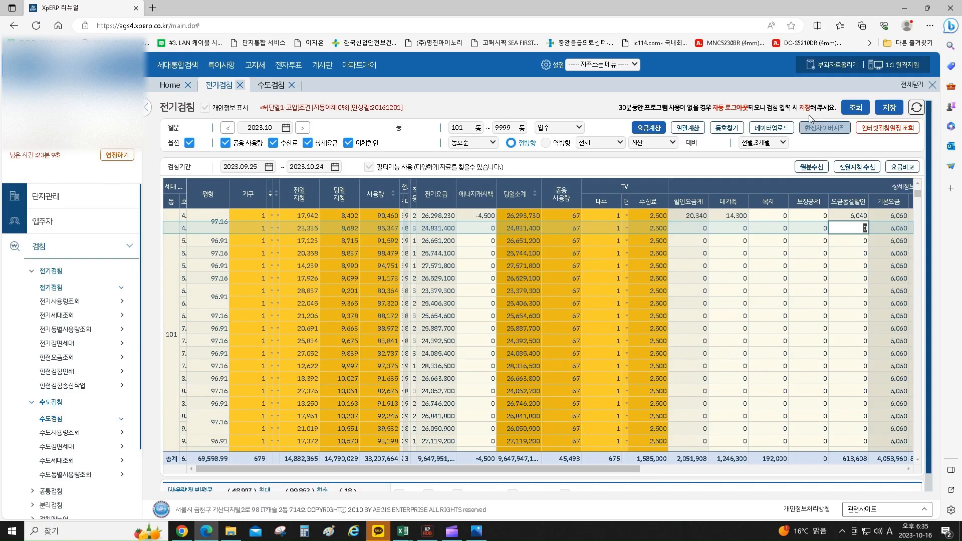
pyautogui.click(770, 130)
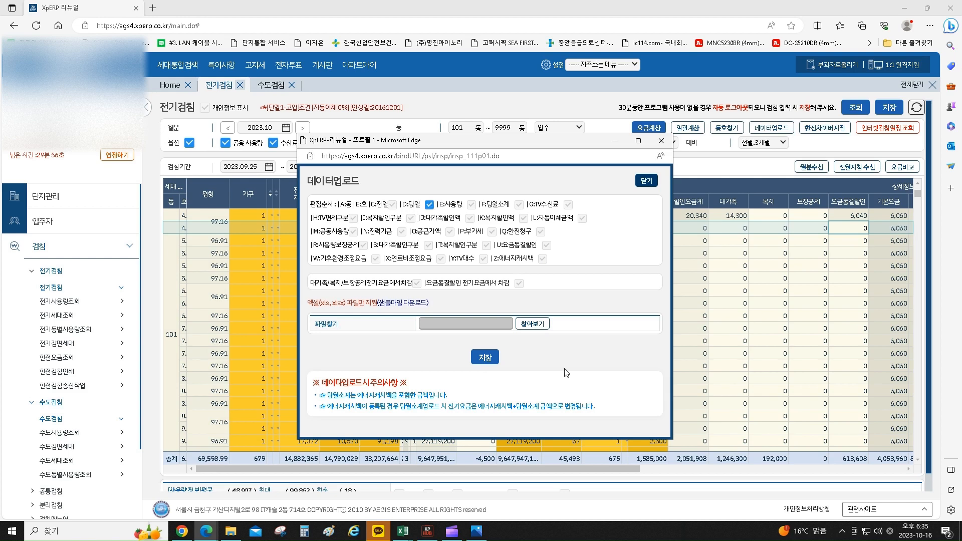
pyautogui.click(532, 324)
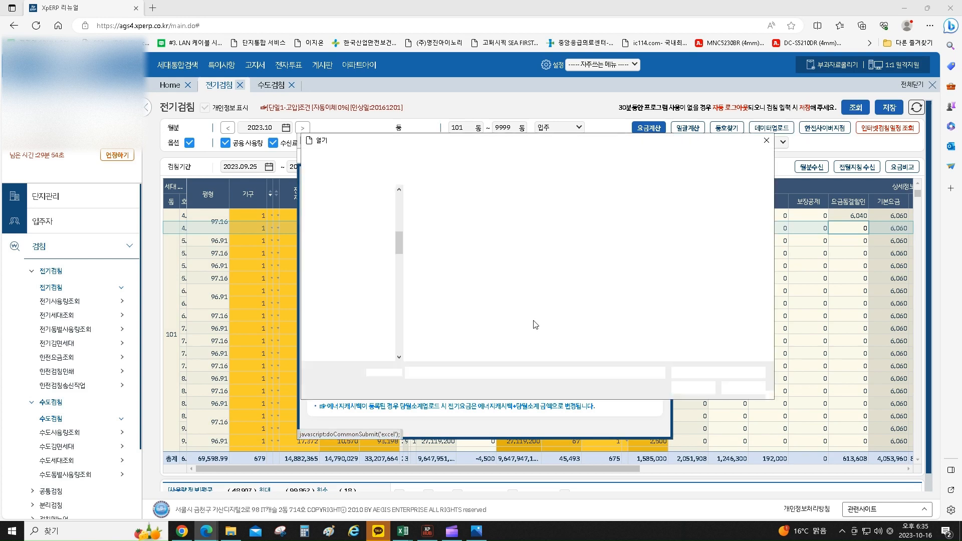
pyautogui.click(463, 237)
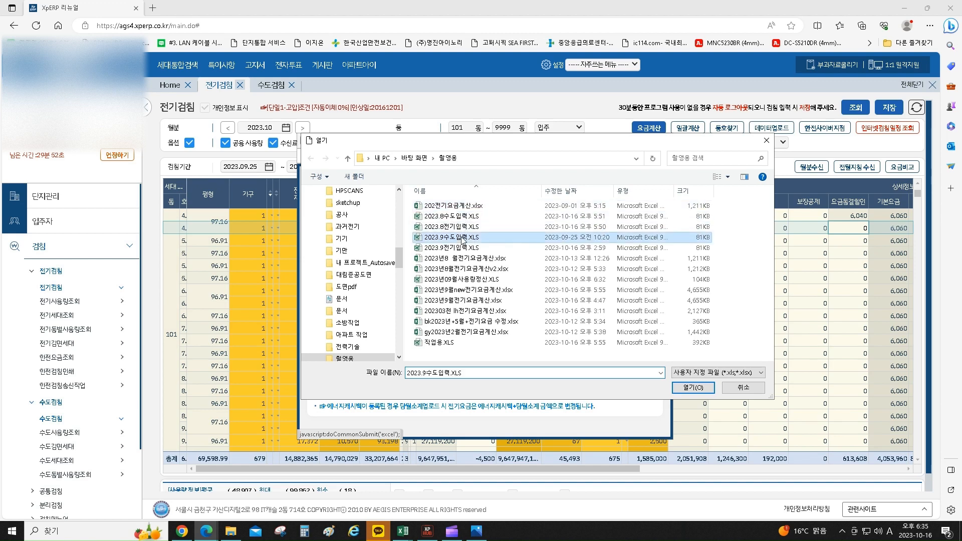
pyautogui.click(453, 248)
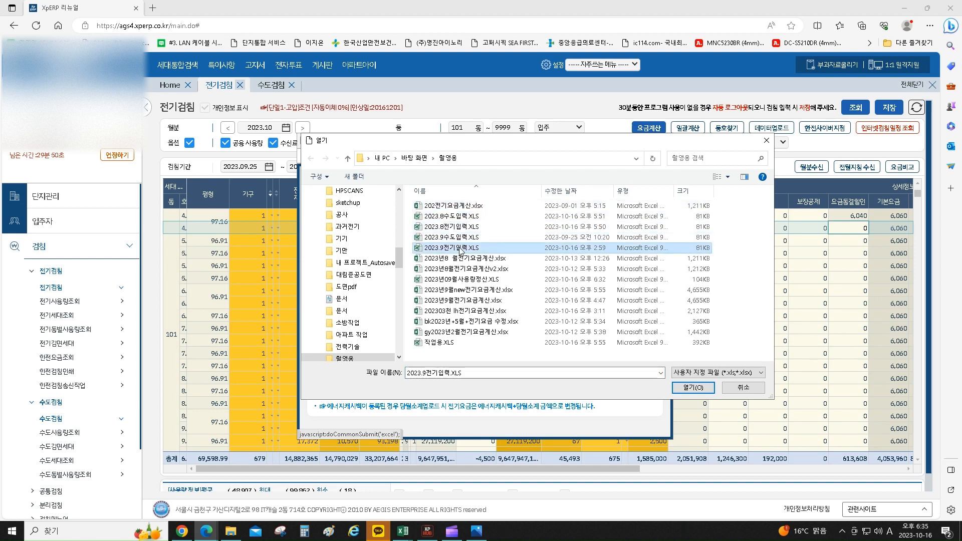
pyautogui.click(691, 387)
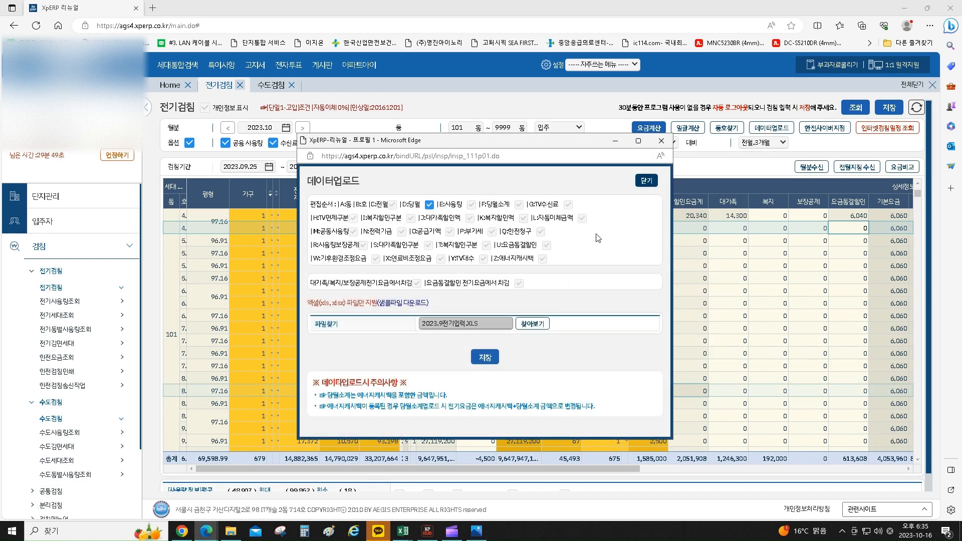
pyautogui.click(484, 357)
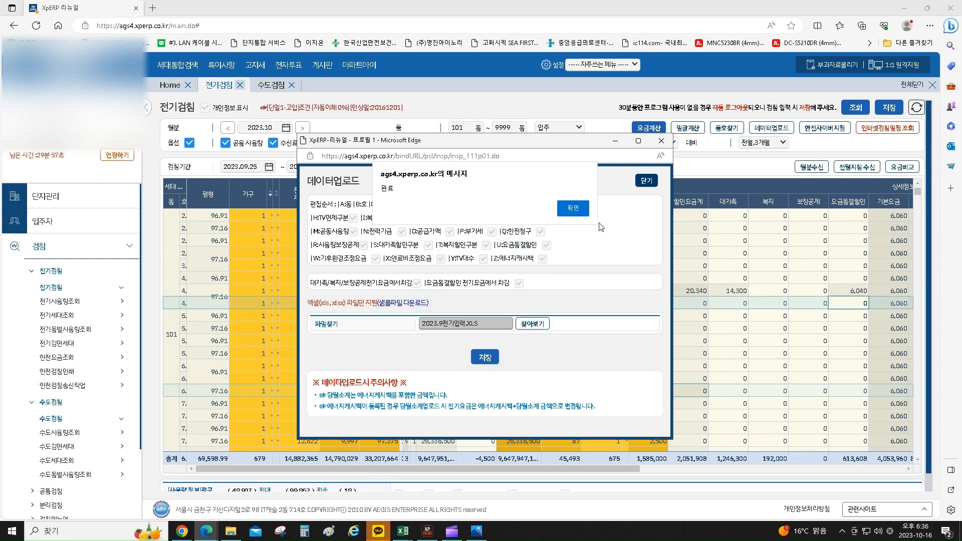
pyautogui.click(573, 209)
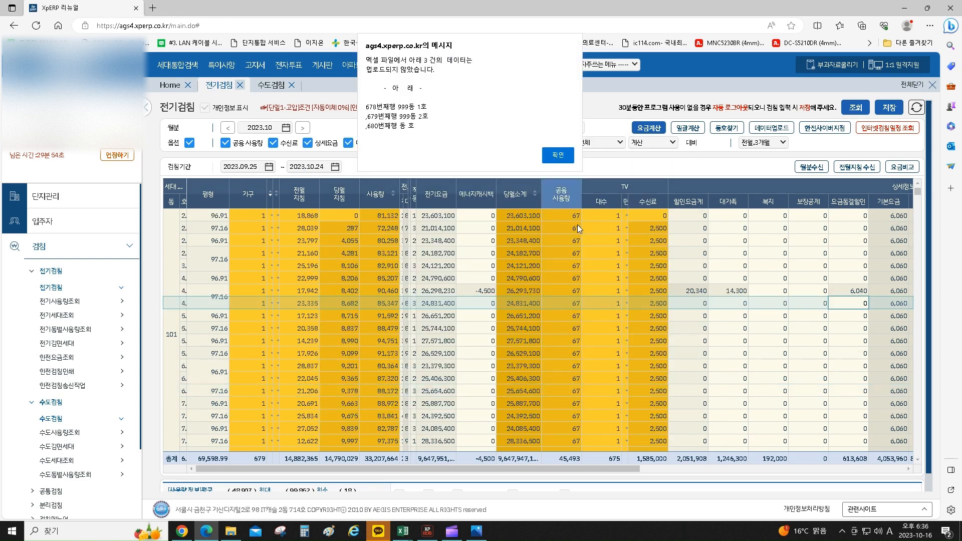
pyautogui.click(561, 156)
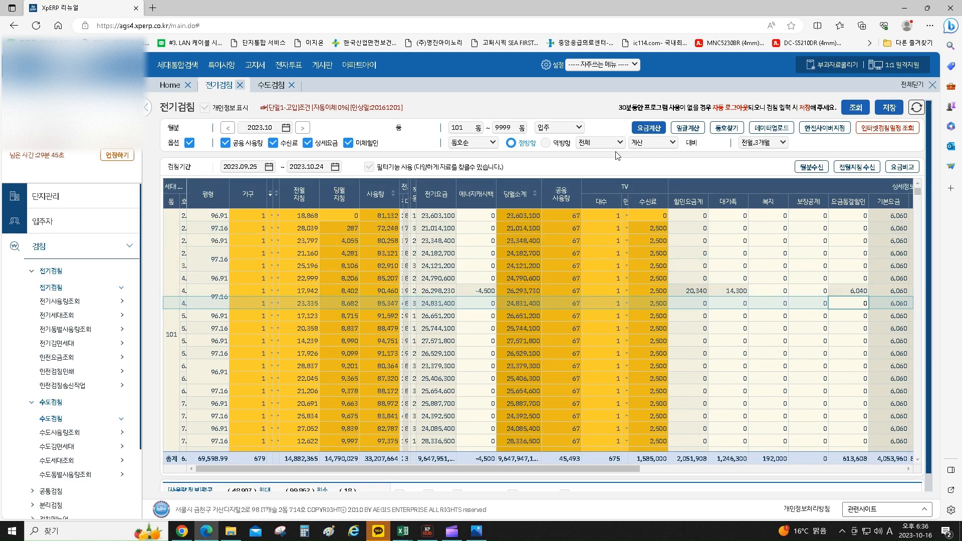
# Upload 2023.9수도입력.XLS into the 수도검침 readings with the 전월 column excluded, dismissing the resulting messages.
pyautogui.click(48, 421)
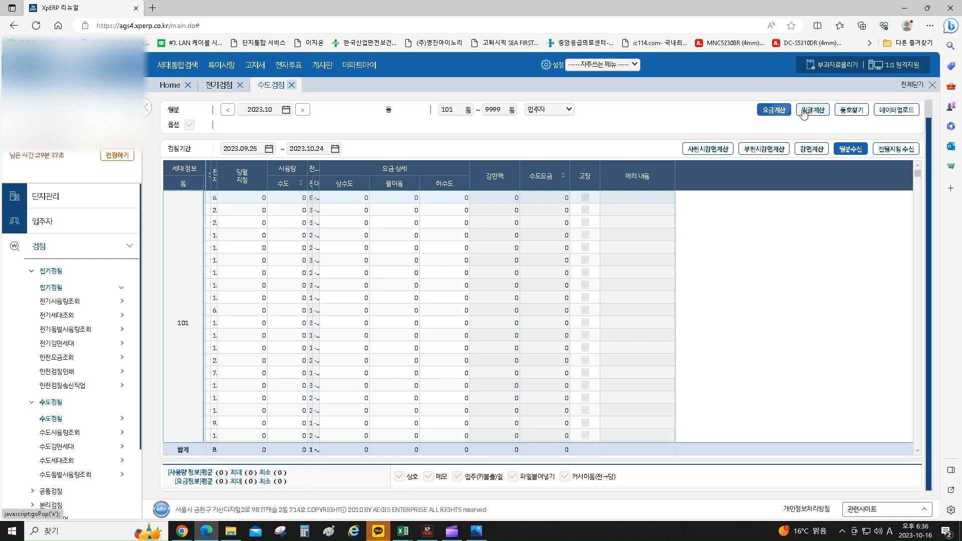
pyautogui.click(888, 111)
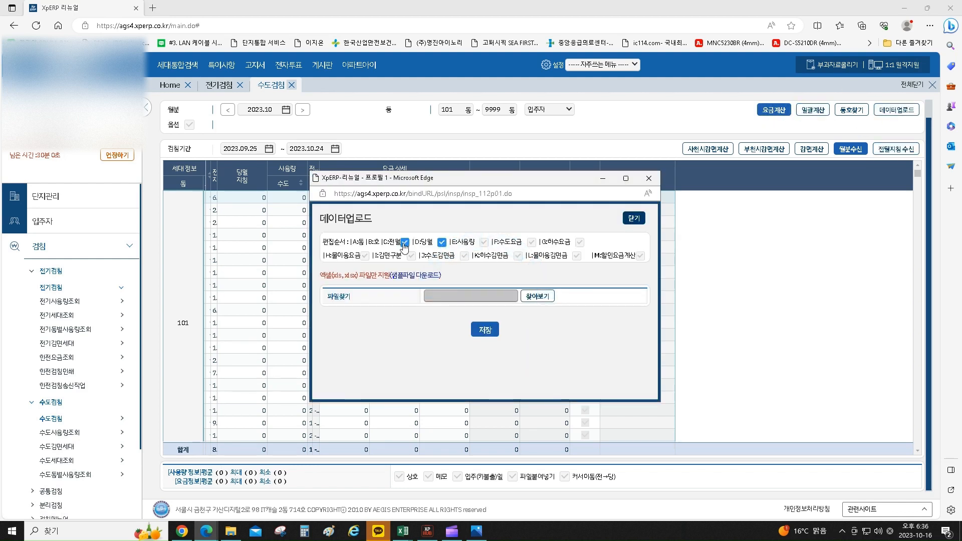
pyautogui.click(404, 244)
pyautogui.click(535, 296)
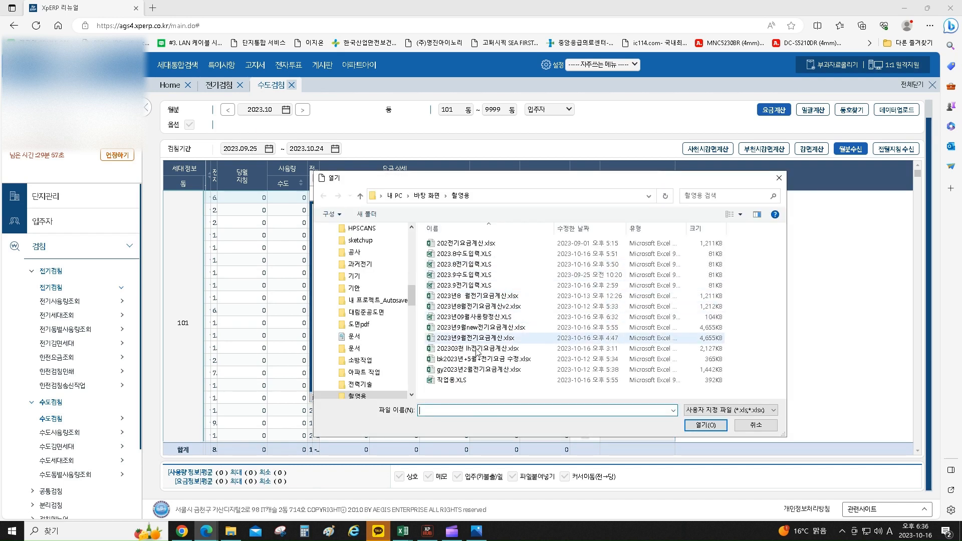
pyautogui.click(496, 275)
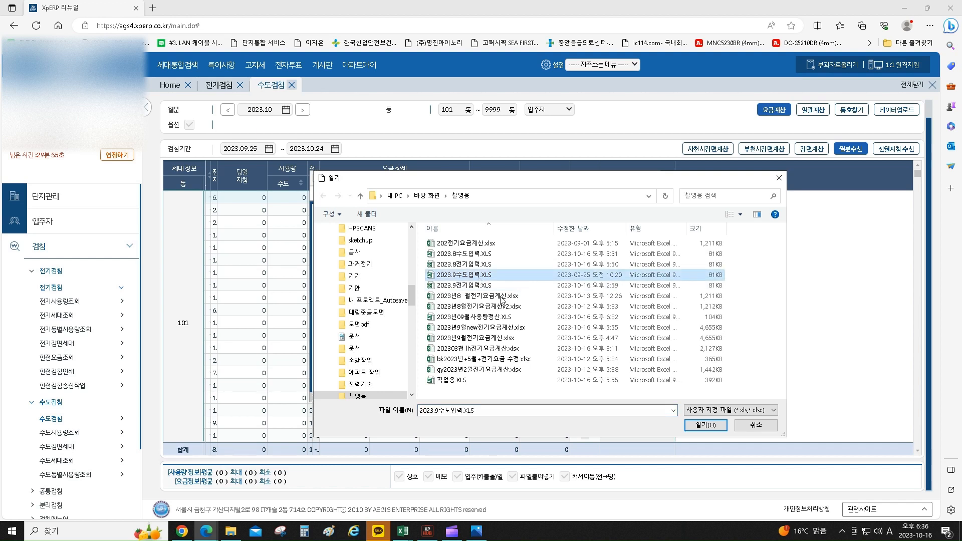
pyautogui.click(705, 424)
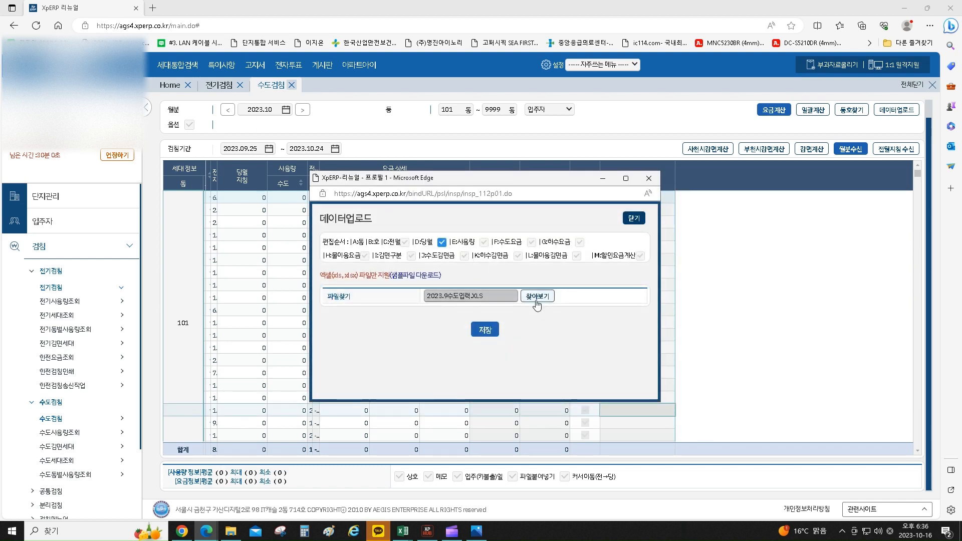
pyautogui.click(480, 330)
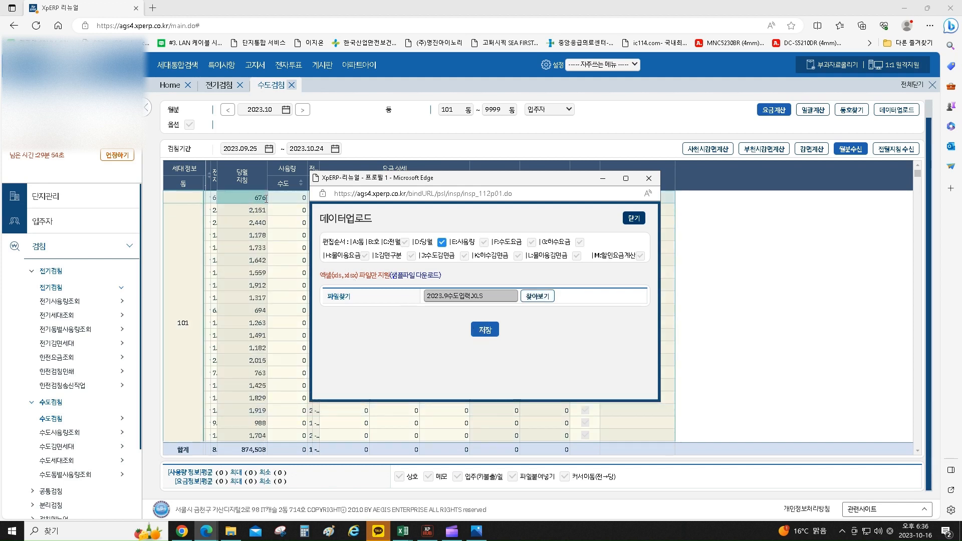
pyautogui.click(573, 246)
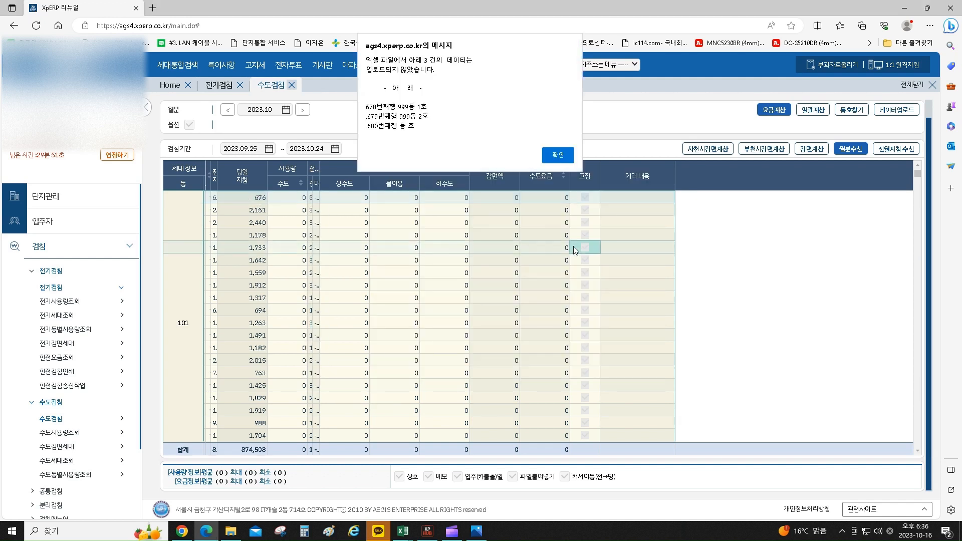
pyautogui.click(557, 155)
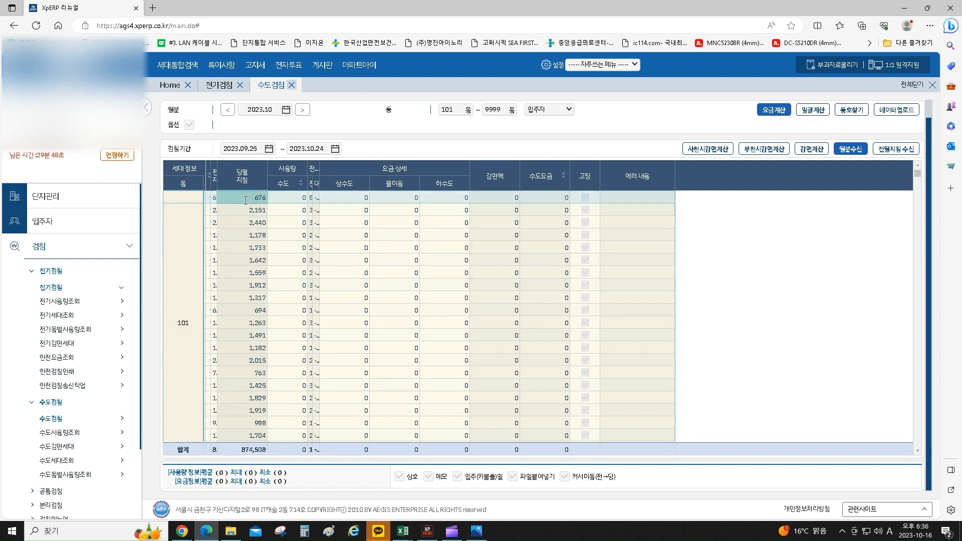
pyautogui.click(244, 422)
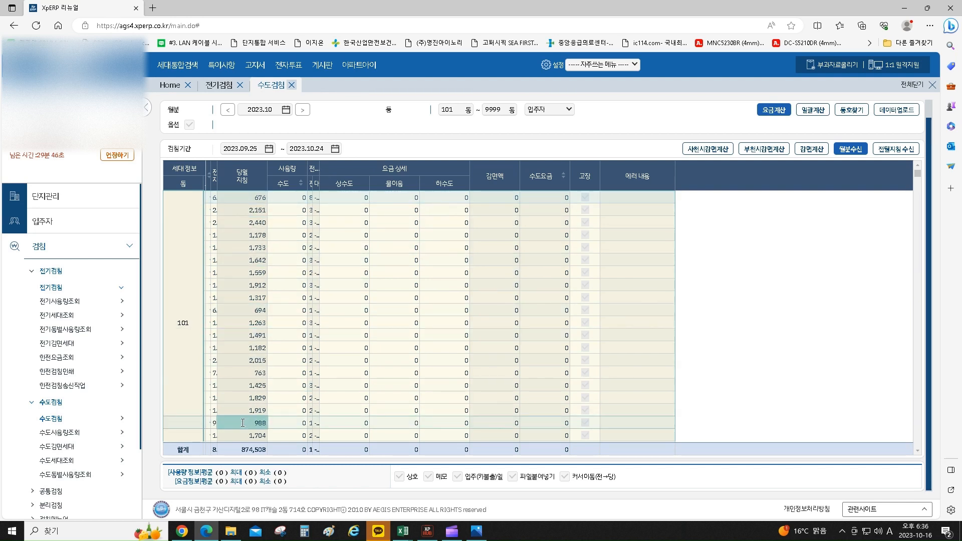
# Run the water fee calculation for all households using the 사용량 및 요금 재계산 method.
pyautogui.click(776, 110)
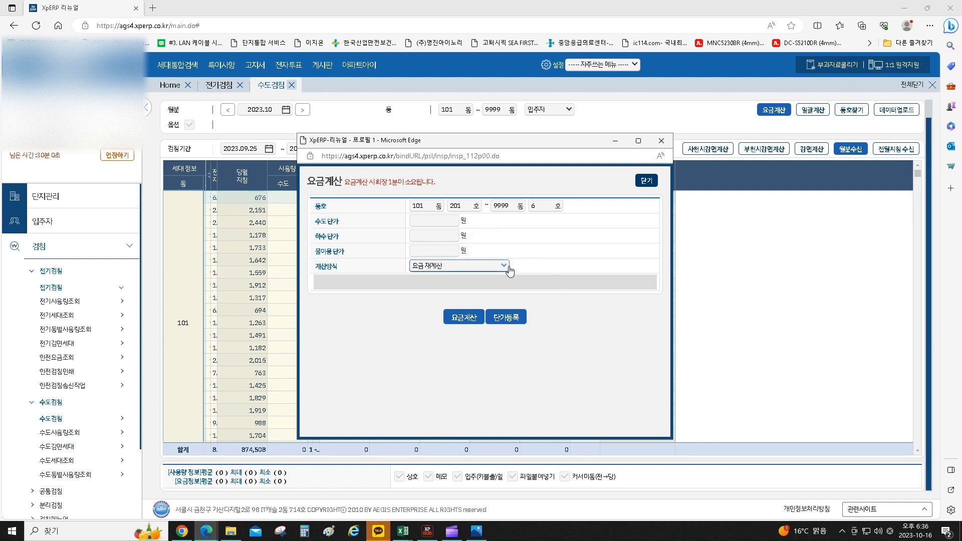
pyautogui.click(508, 270)
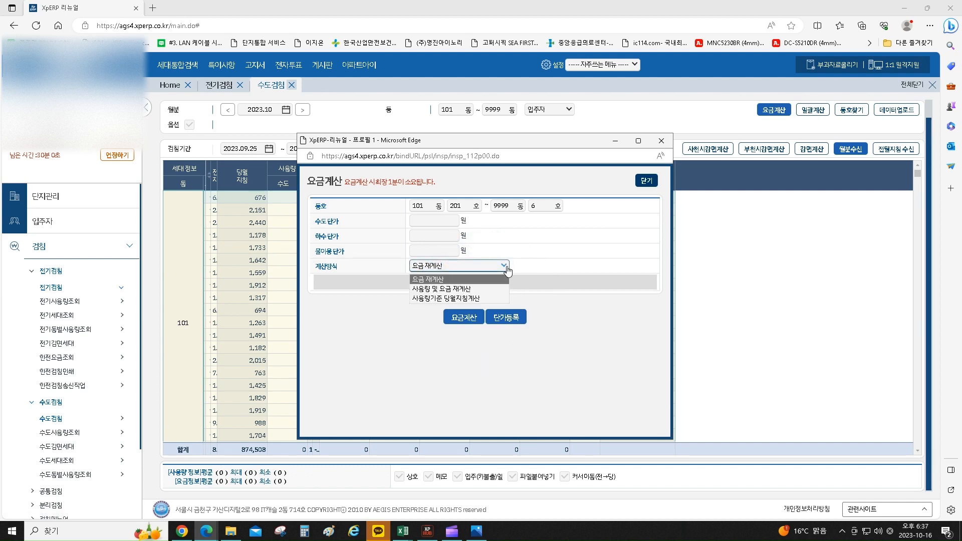
pyautogui.click(455, 294)
pyautogui.click(461, 320)
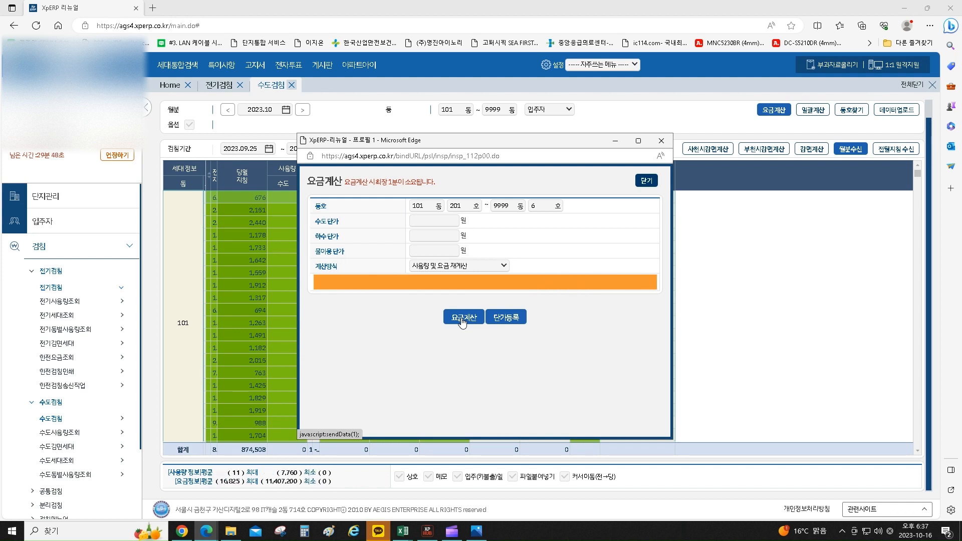
# Dismiss the completed calculation's message and reopen the 요금계산 window for the water readings.
pyautogui.click(572, 209)
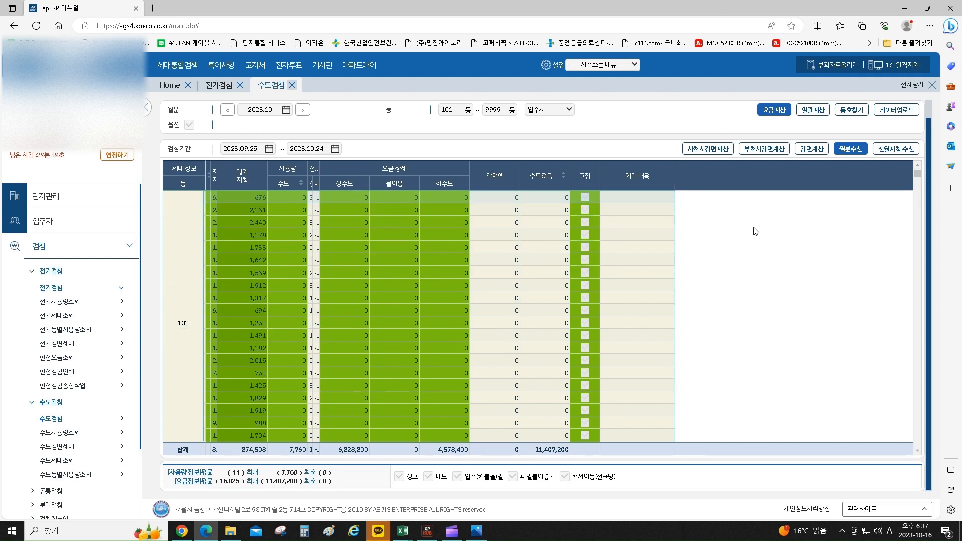
pyautogui.click(773, 110)
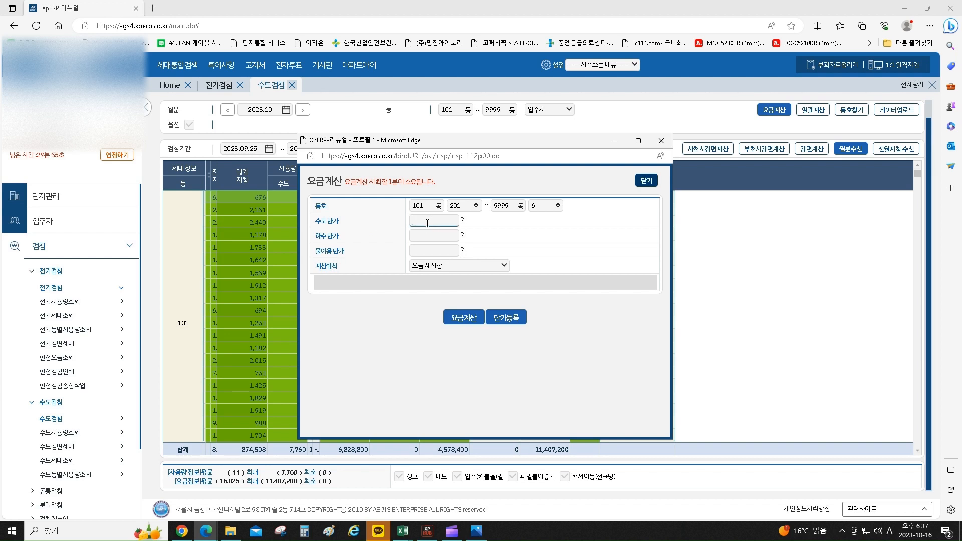
pyautogui.click(422, 237)
# Switch to 2023년9월new전기요금계산.xlsx in Excel, enlarge its window and show the 수도요금예상 sheet.
pyautogui.click(402, 530)
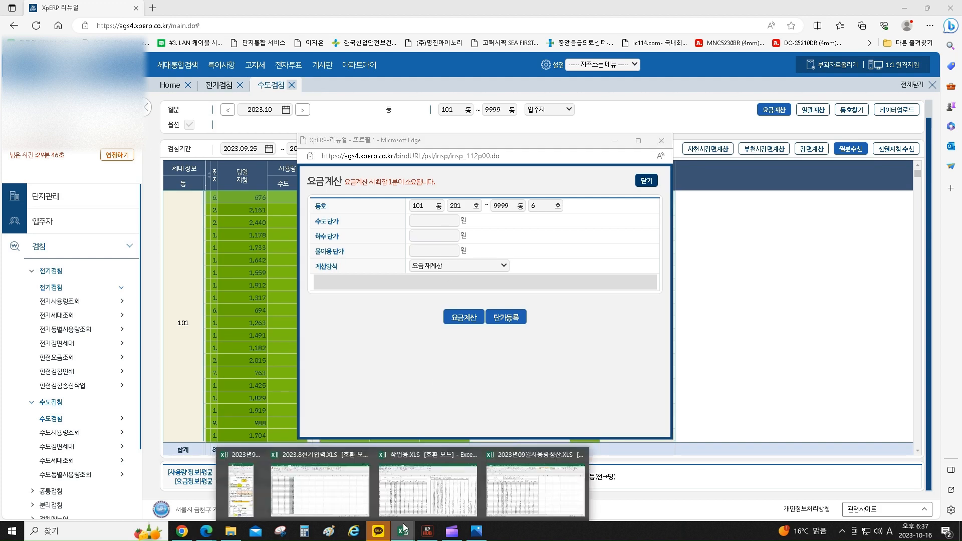
pyautogui.click(237, 500)
pyautogui.click(932, 9)
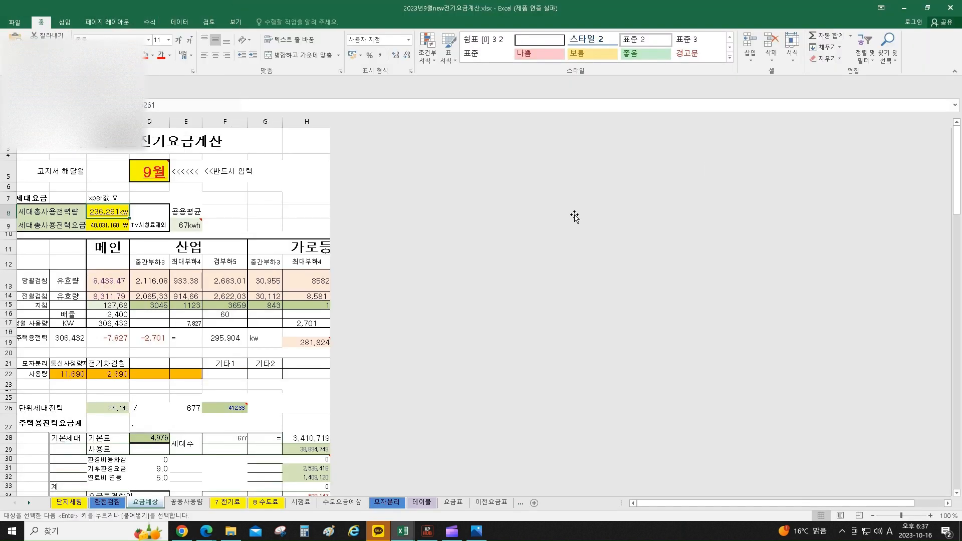
pyautogui.click(341, 502)
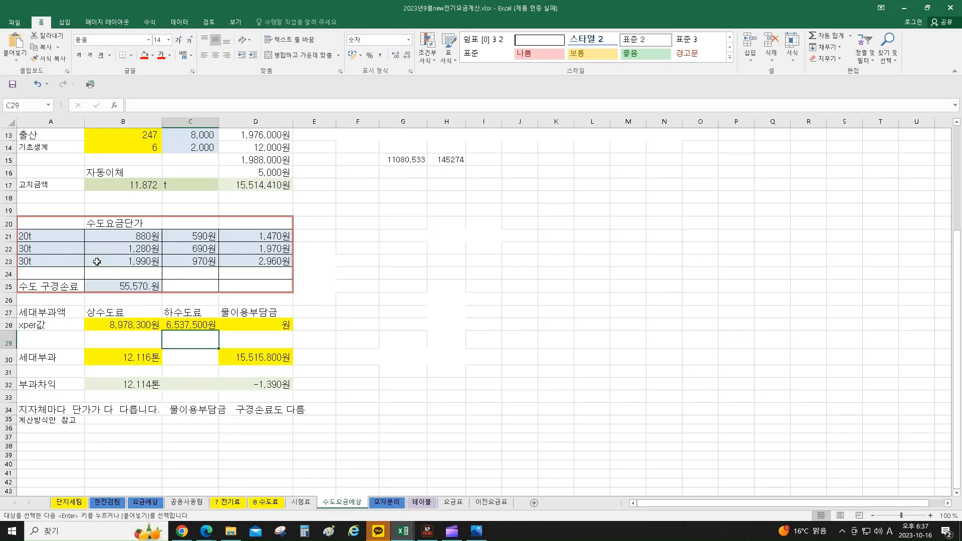
# Examine the 수도요금단가 table's water, sewage and combined unit prices for each usage tier.
pyautogui.click(143, 236)
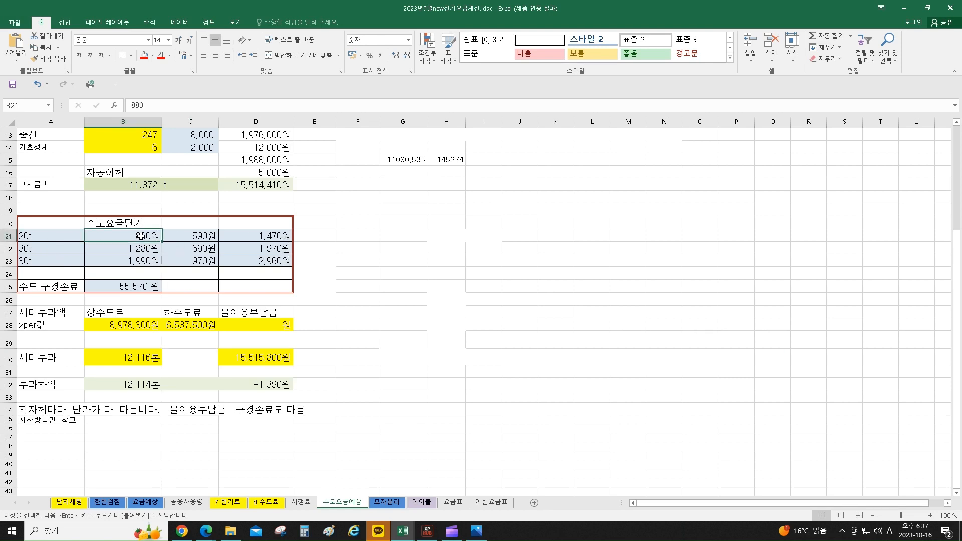
pyautogui.click(191, 236)
pyautogui.click(147, 248)
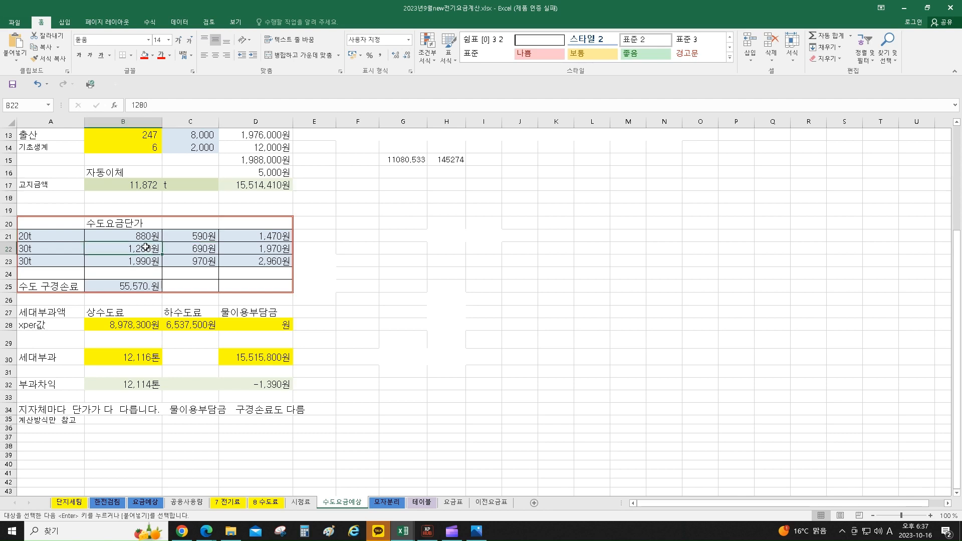
pyautogui.click(136, 260)
pyautogui.click(182, 261)
pyautogui.click(187, 248)
pyautogui.click(191, 236)
pyautogui.click(250, 236)
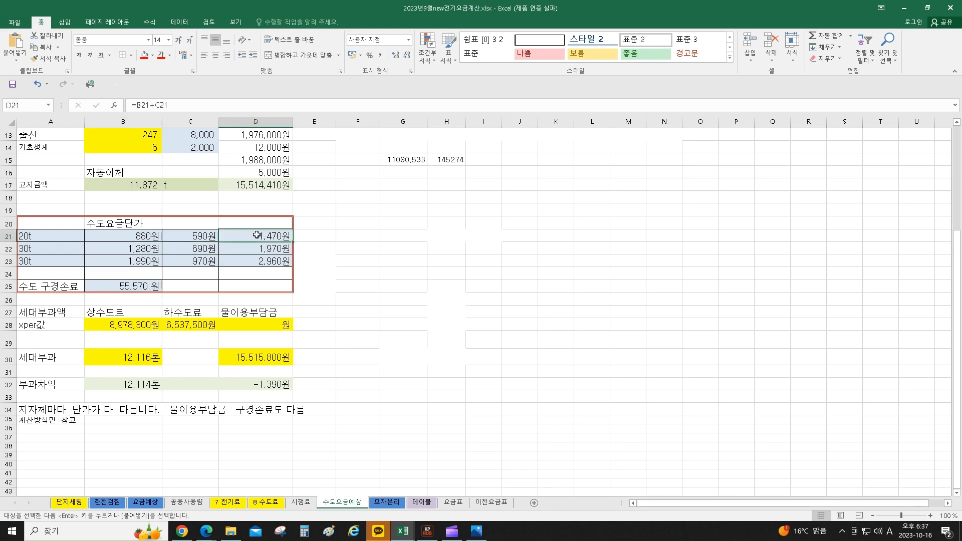
pyautogui.click(253, 247)
pyautogui.click(251, 261)
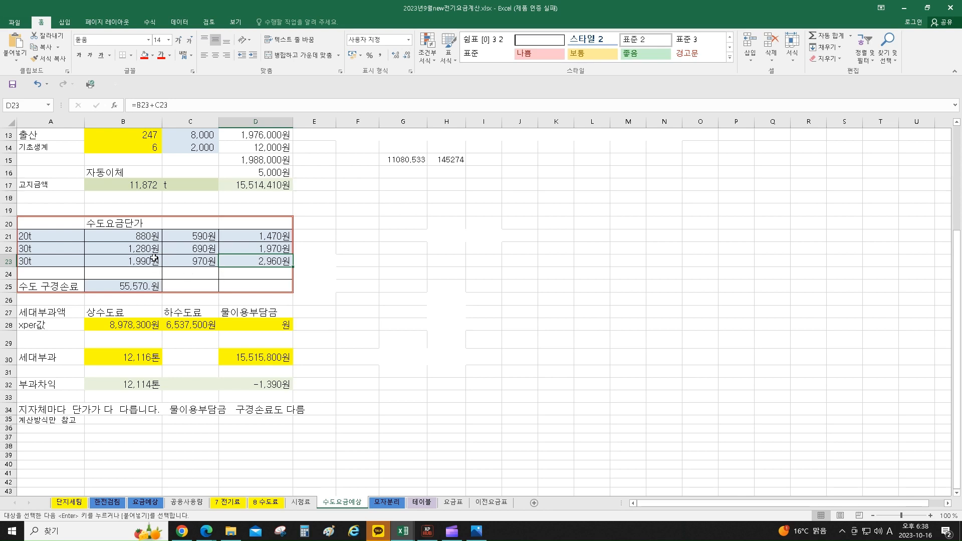
pyautogui.click(146, 236)
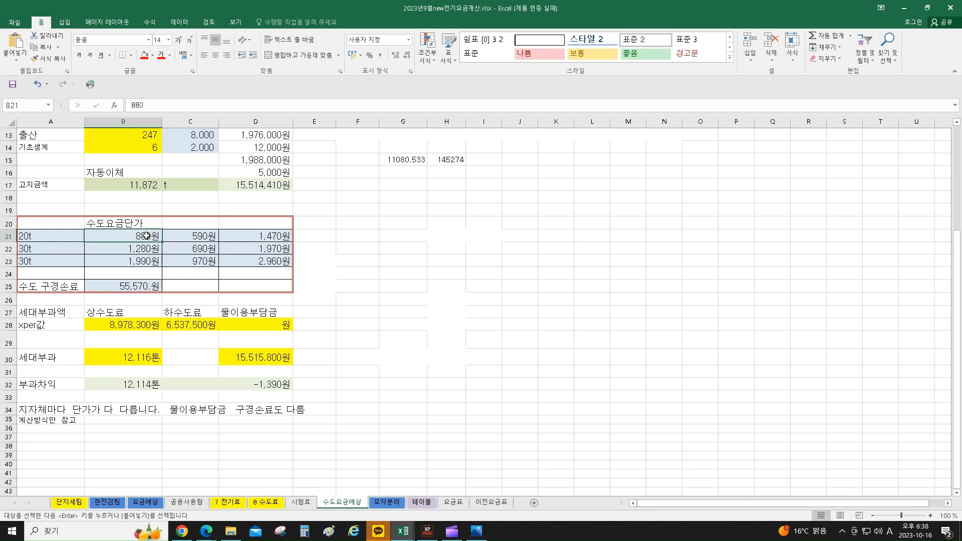
# Calculate the average water usage per household in E17 with the formula =B17/677.
pyautogui.click(142, 186)
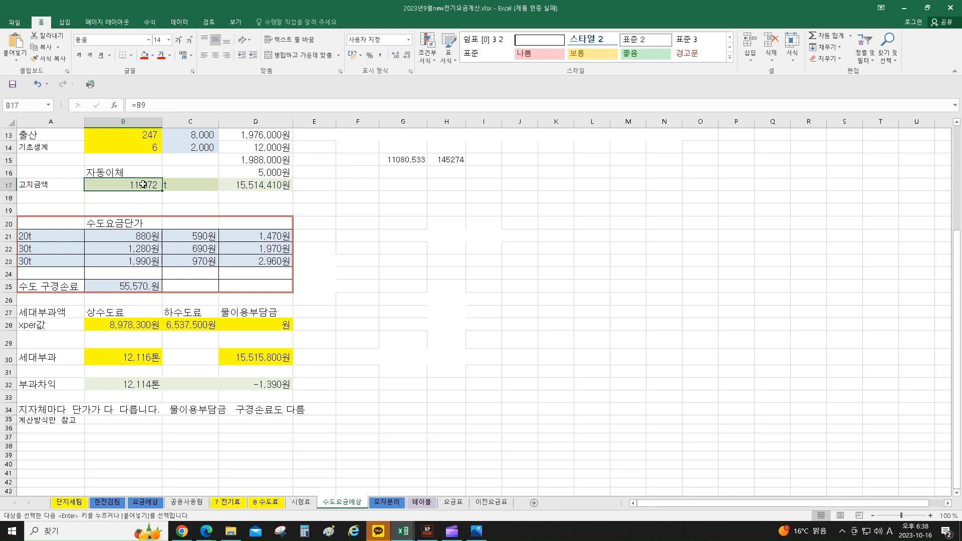
pyautogui.click(325, 186)
pyautogui.write('=')
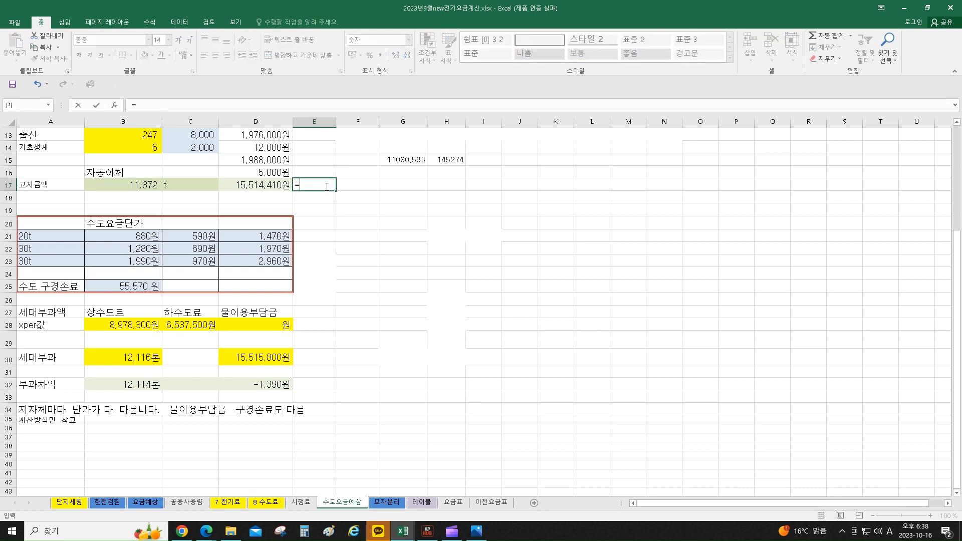
pyautogui.click(142, 185)
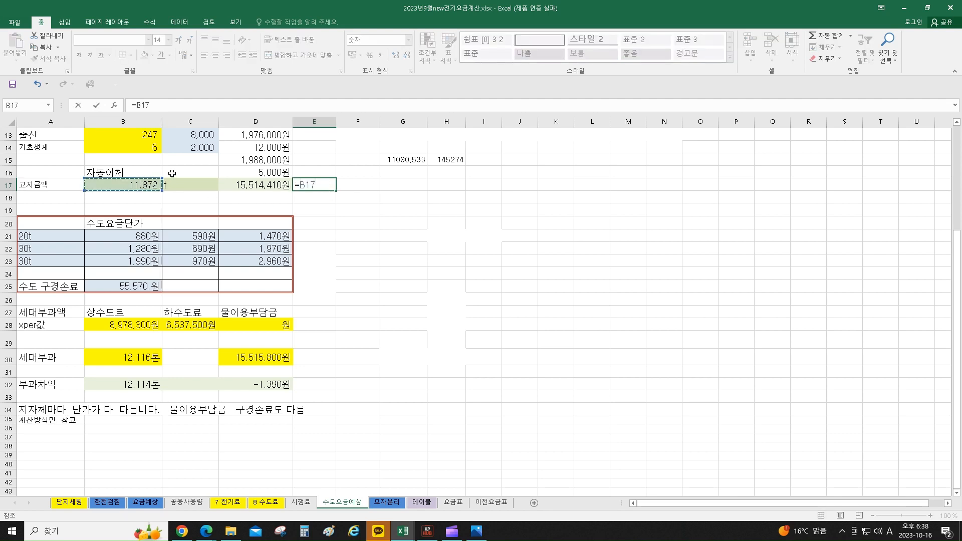
pyautogui.write('/67')
pyautogui.press('Return')
pyautogui.click(327, 184)
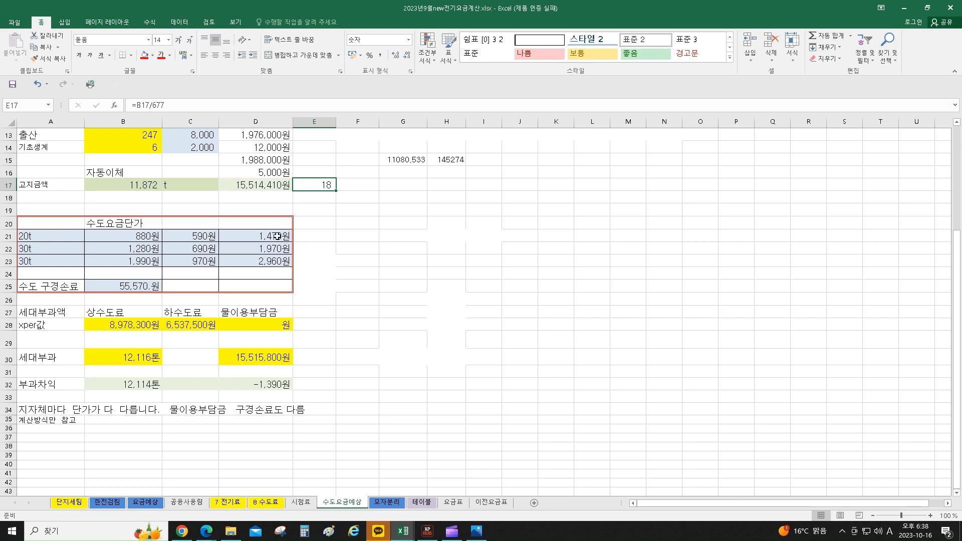
# Check the 20t tier prices, switch to XpERP's 요금계산 window and run 요금 재계산 with 수도단가 880 and 하수단가 590.
pyautogui.click(130, 234)
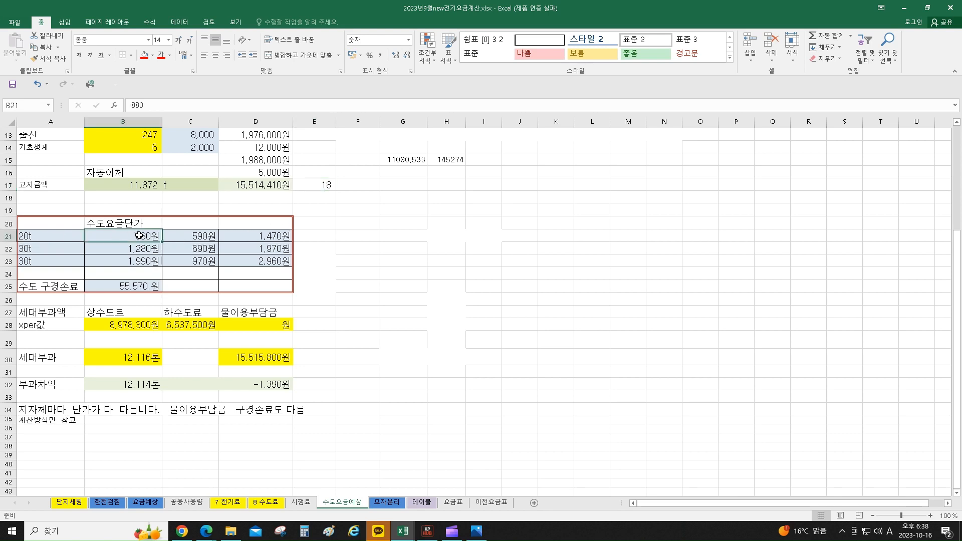
pyautogui.click(200, 236)
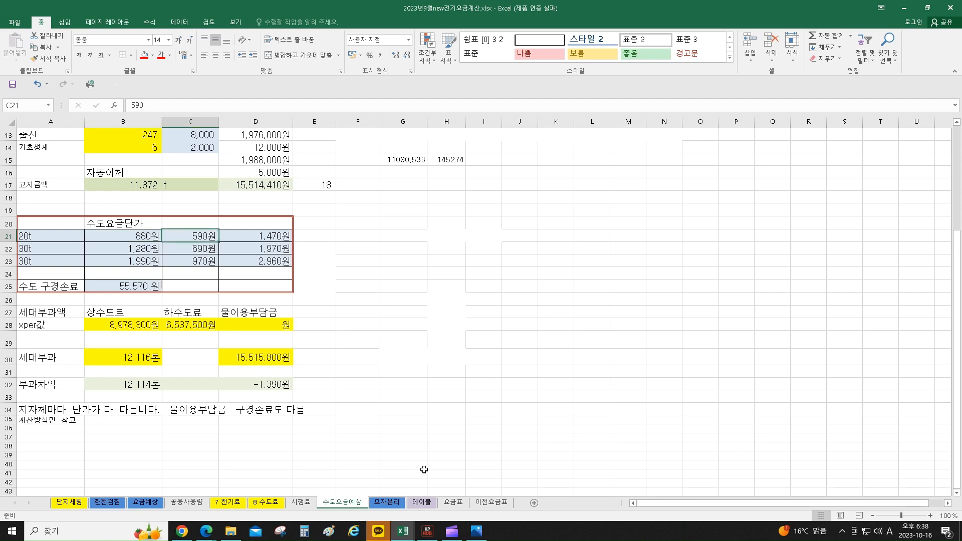
pyautogui.moveTo(206, 535)
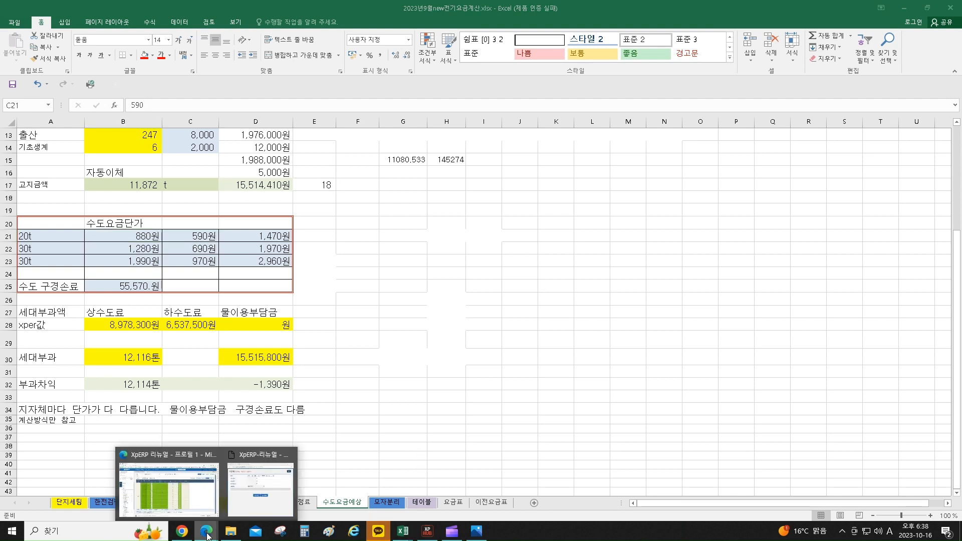
pyautogui.click(252, 486)
pyautogui.click(430, 219)
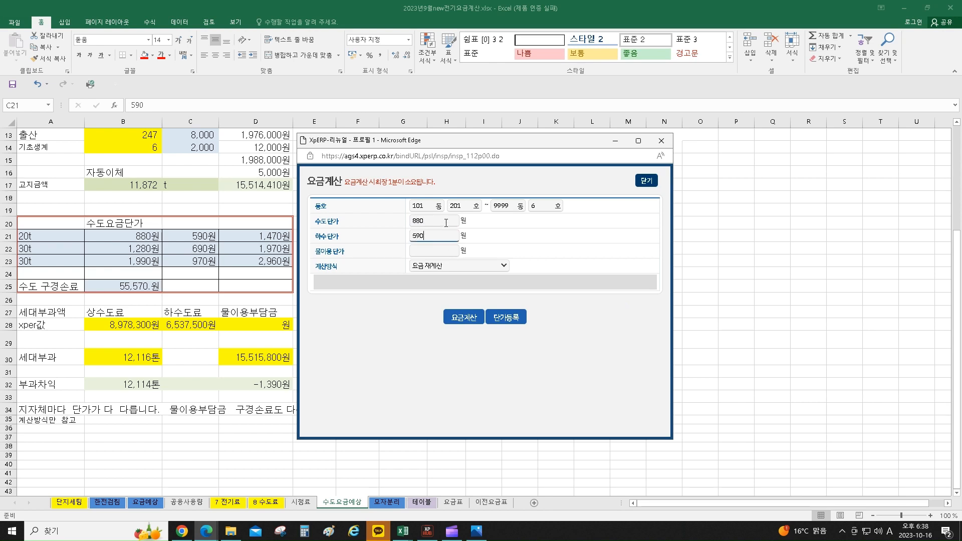
pyautogui.click(459, 320)
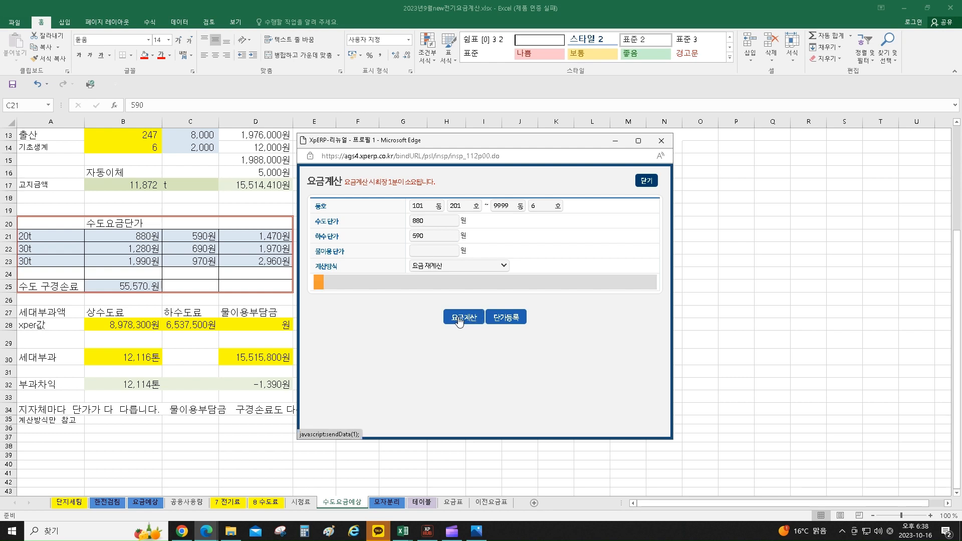